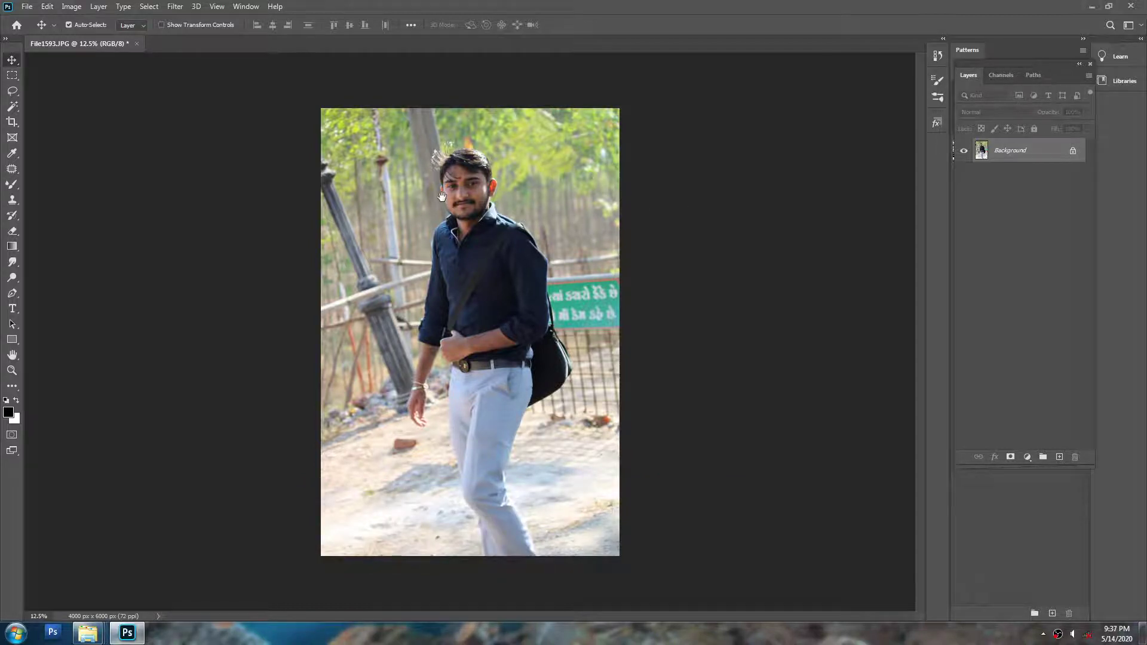
Step: Retouch the blemishes on the man's cheek with the Clone Stamp at 55% opacity, using a 90-pixel brush
left_click_drag(442, 197, 461, 151)
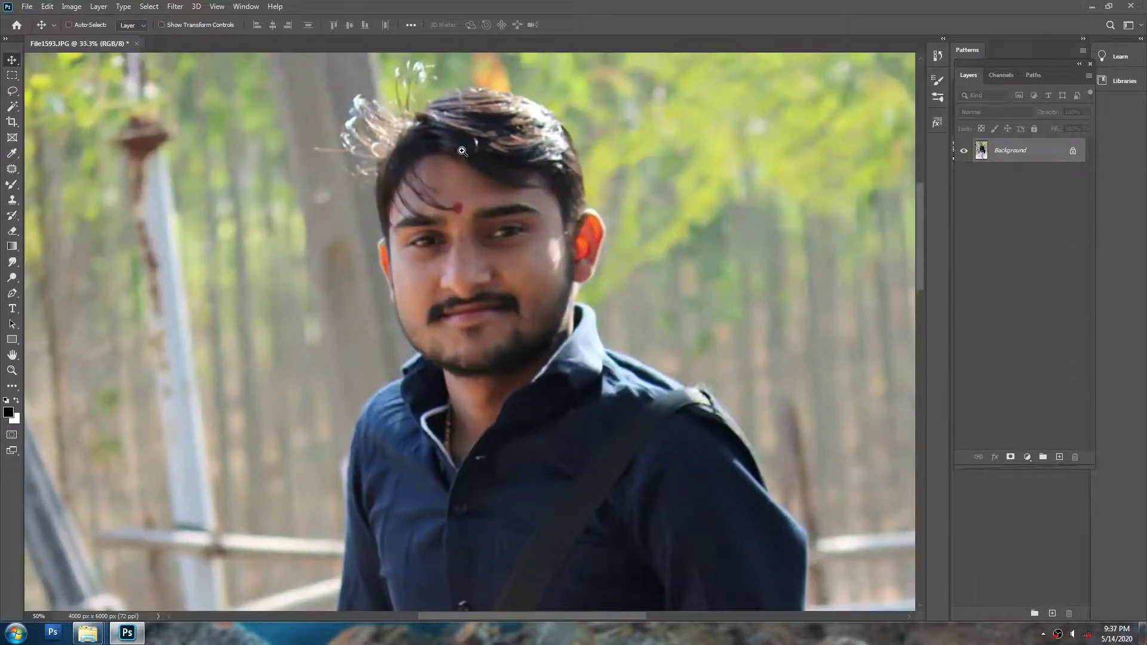
left_click(457, 181)
key("s")
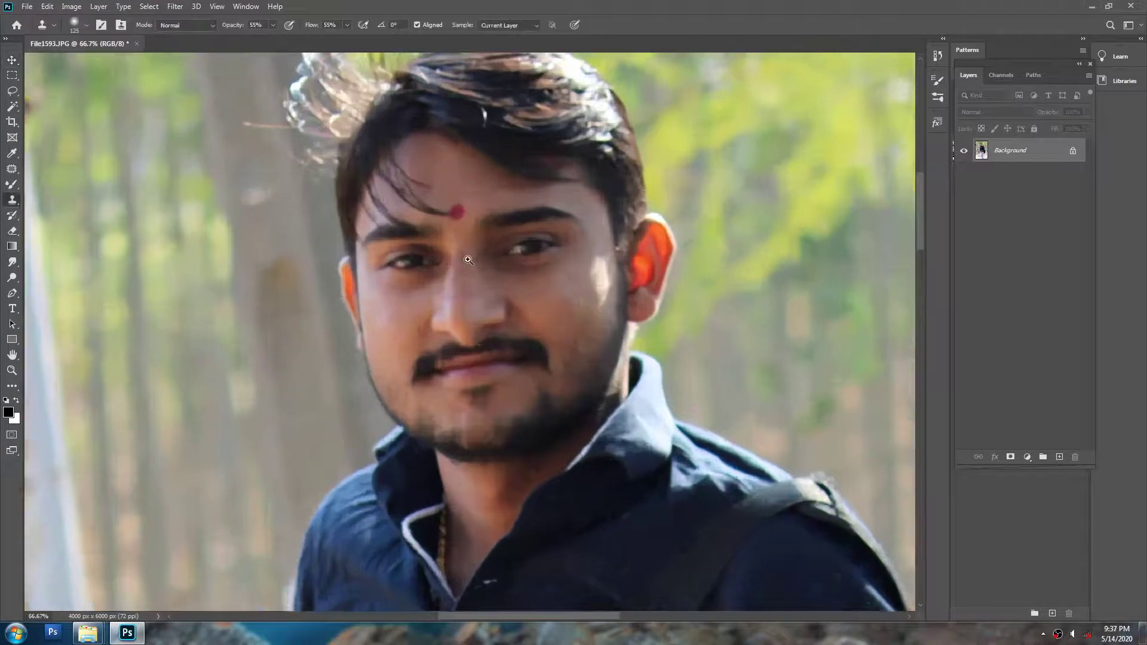
left_click(468, 260)
key("bracketleft")
key("bracketleft")
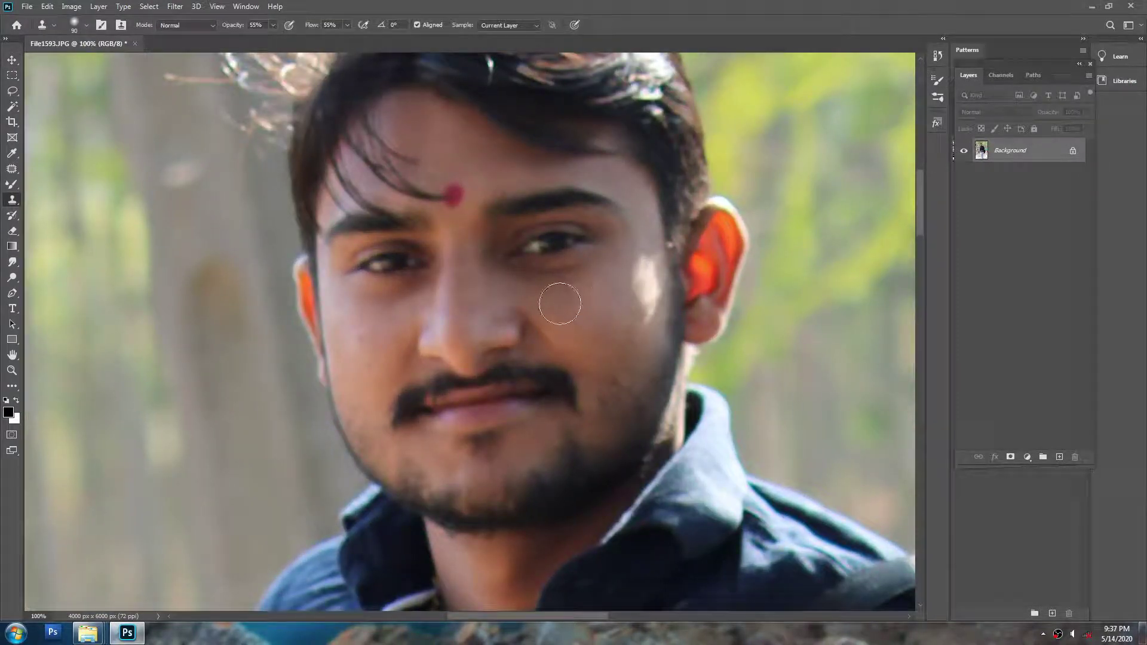
mouse_move(566, 312)
left_mouse_down()
mouse_move(602, 382)
mouse_move(614, 351)
mouse_move(620, 378)
mouse_move(655, 332)
mouse_move(645, 271)
left_mouse_up()
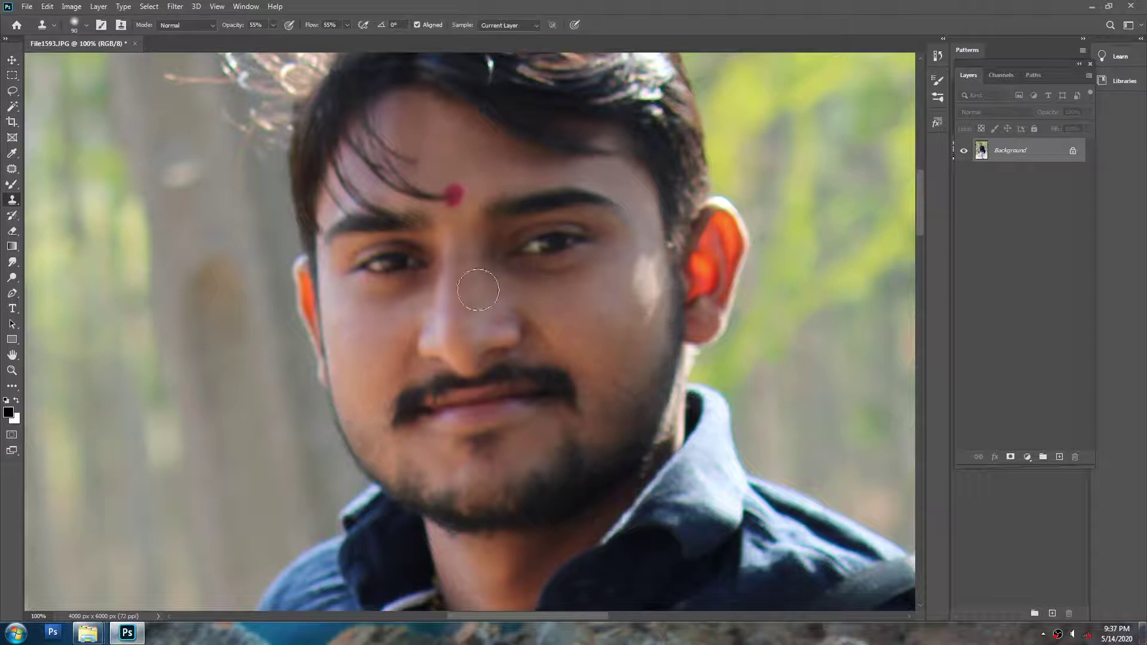
Step: Examine the retouched portrait from head to legs and look over the source photo folder
key("v")
scroll(432, 251, "down", 3)
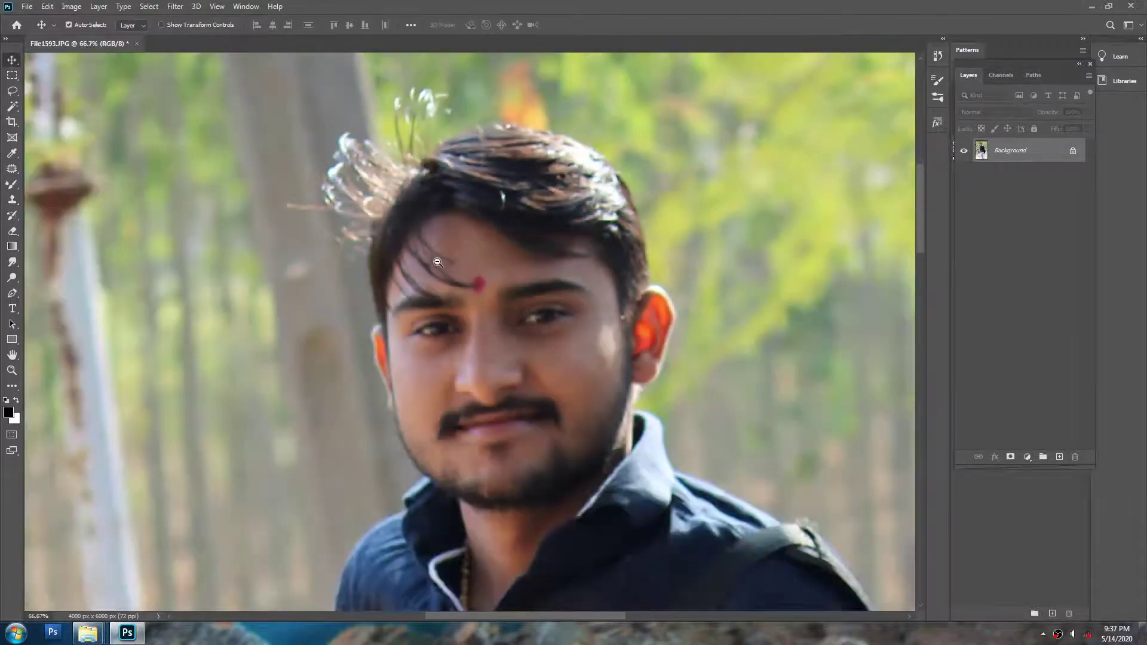
scroll(432, 251, "down", 2)
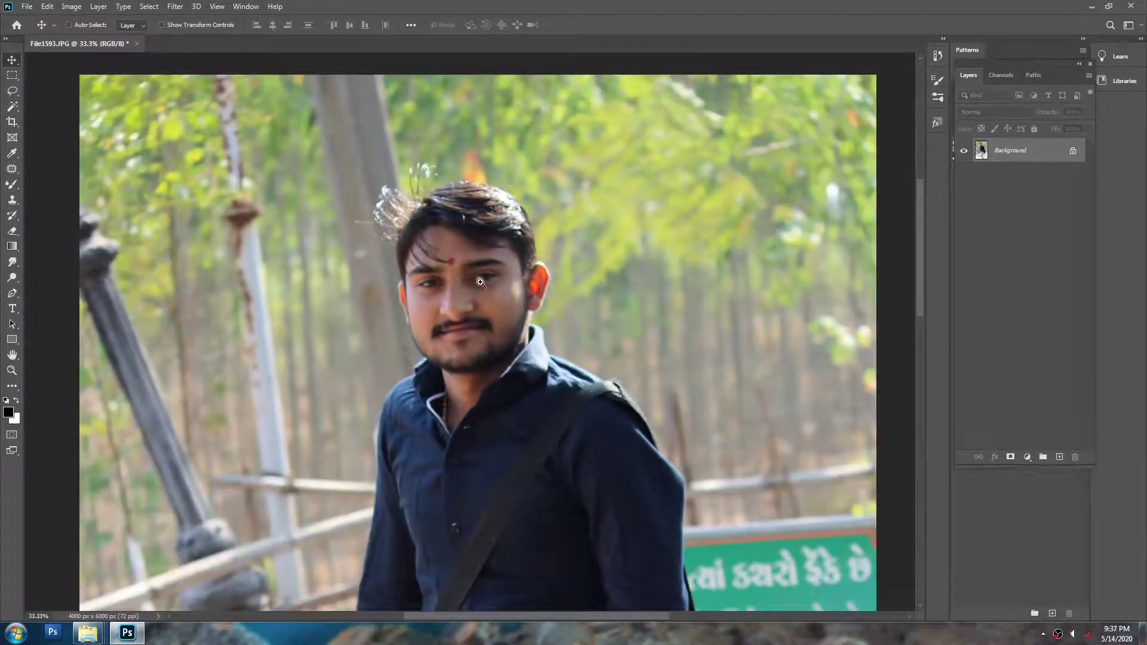
scroll(480, 291, "down", 2)
key("alt+Tab")
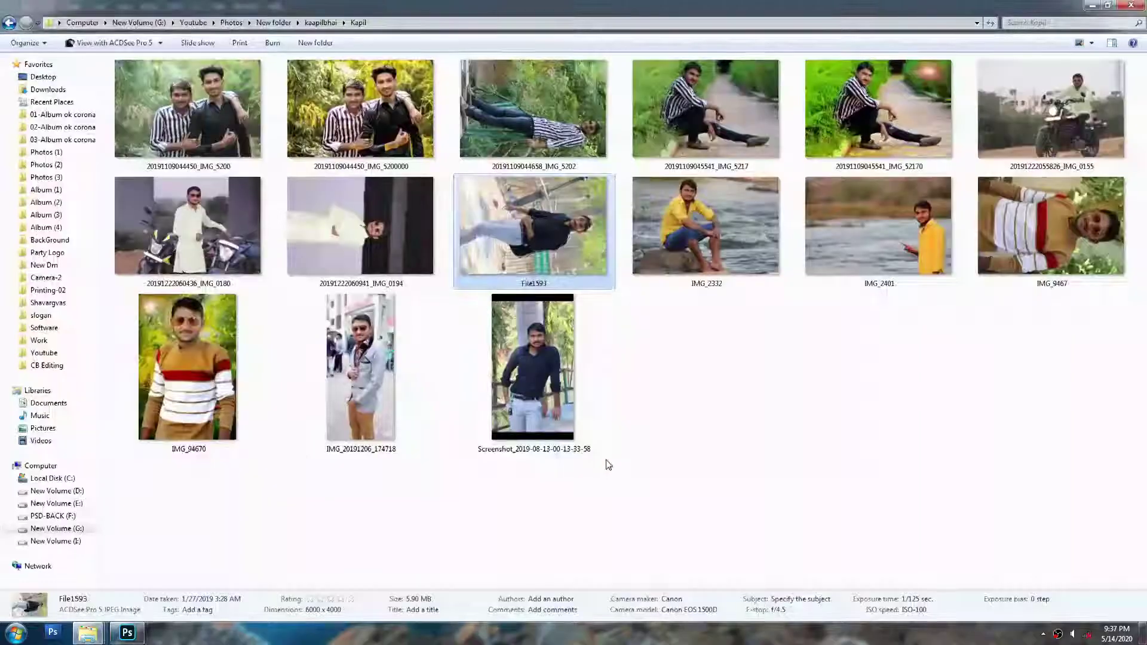
key("alt+Tab")
left_click_drag(506, 313, 426, 255)
scroll(426, 255, "up", 4)
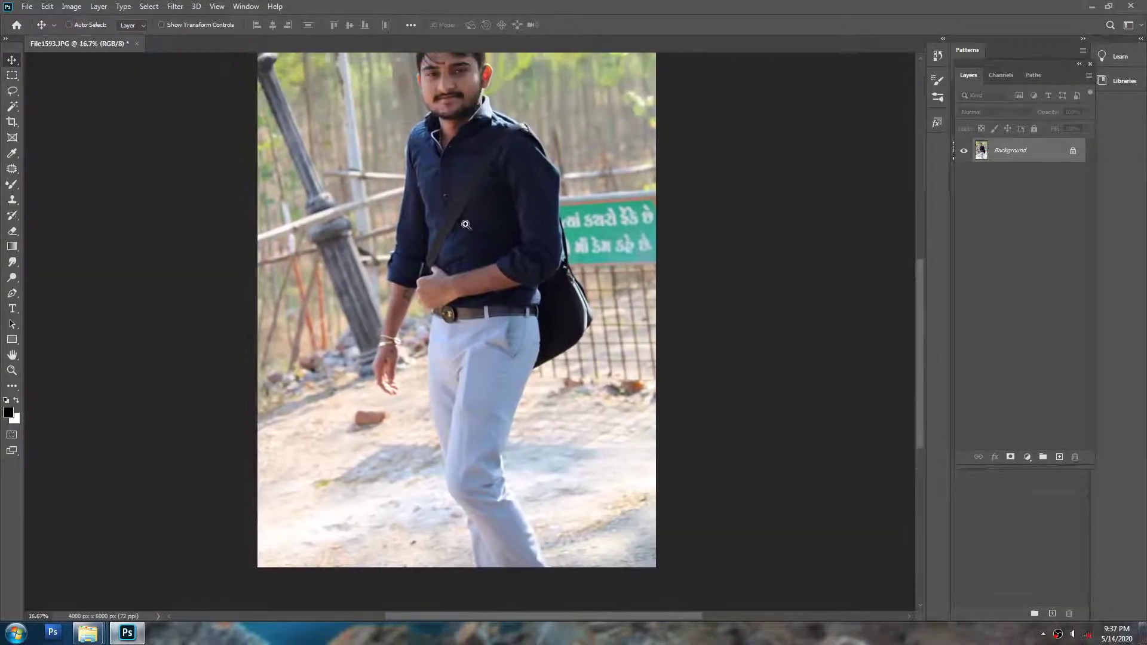
scroll(466, 223, "up", 1)
scroll(467, 192, "up", 3)
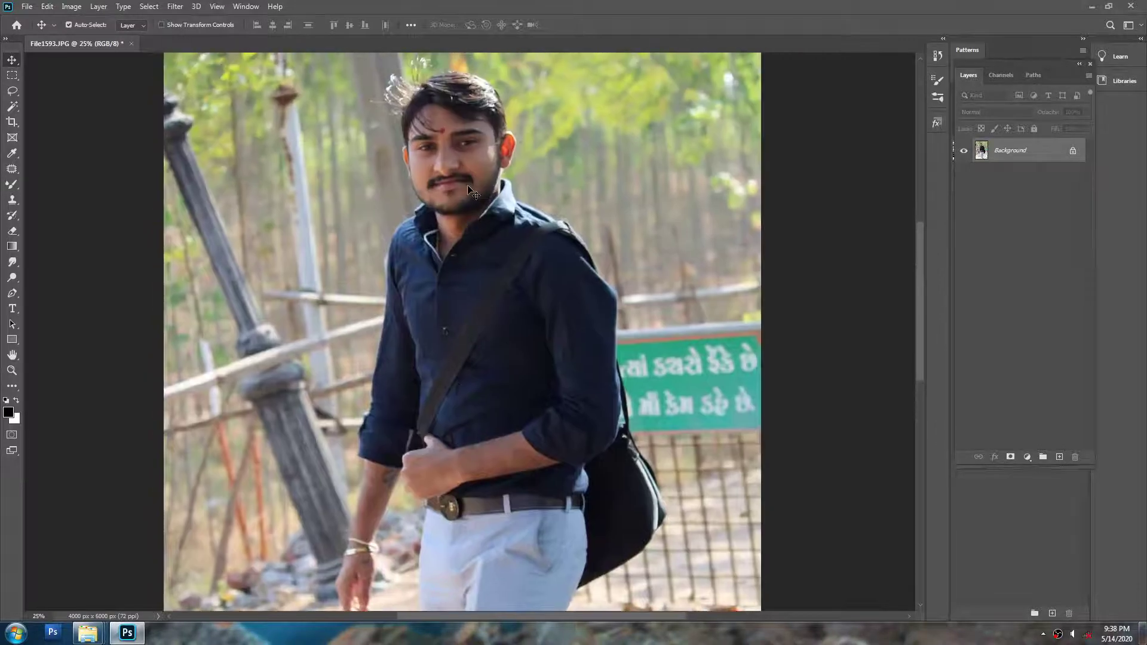
scroll(471, 191, "up", 2)
key("o")
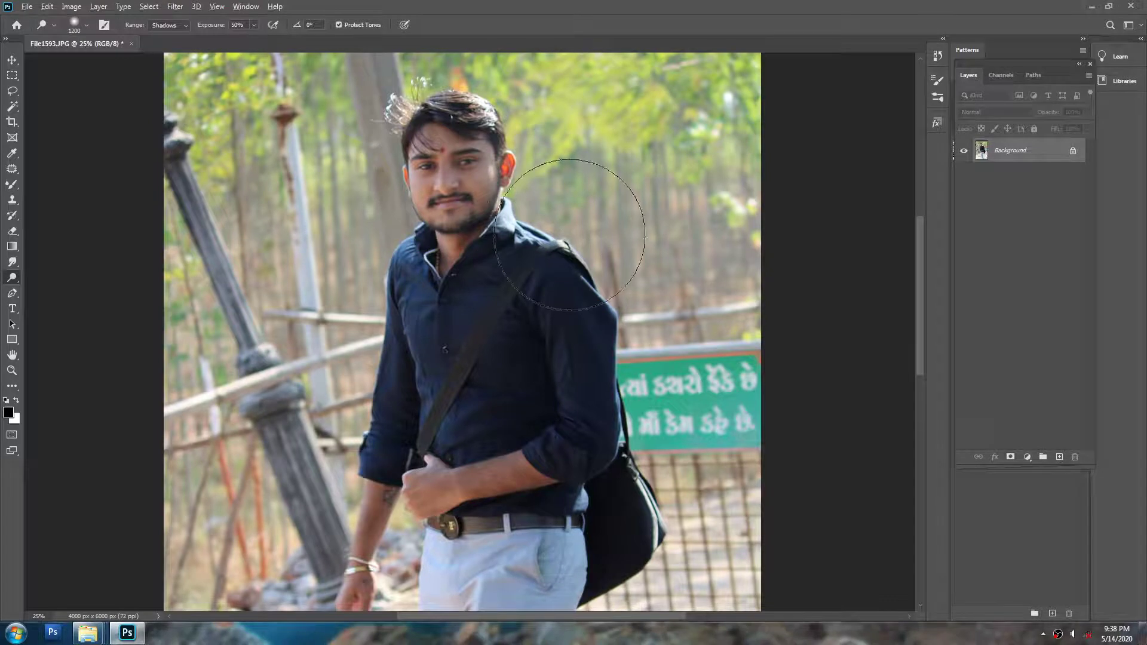
scroll(461, 388, "down", 5)
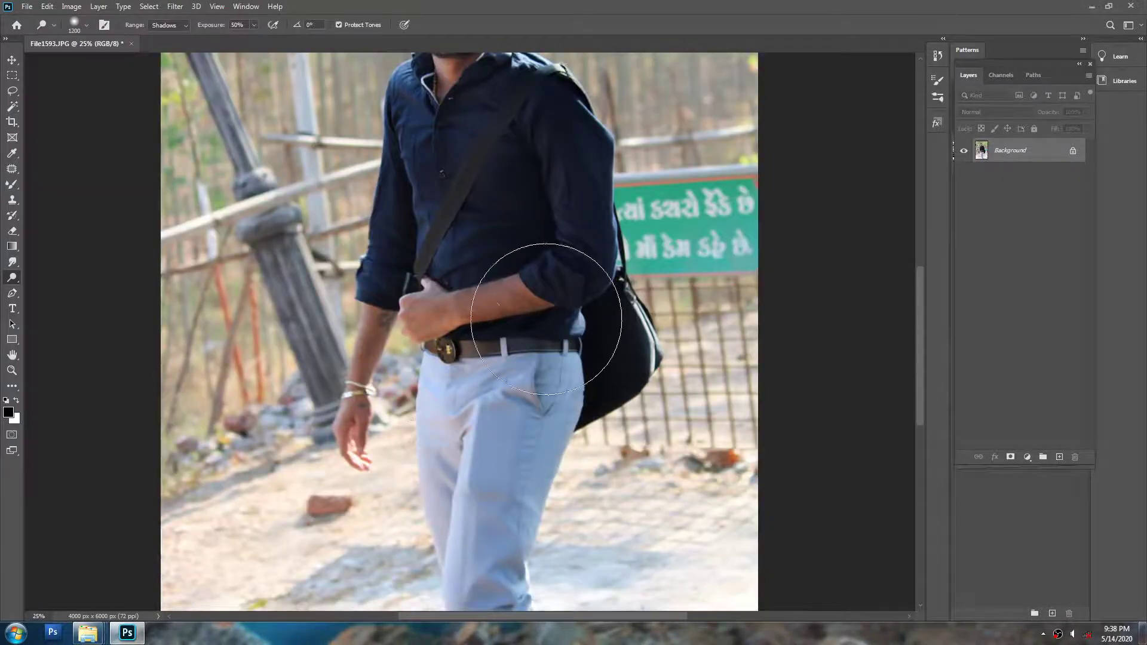
scroll(546, 318, "up", 7)
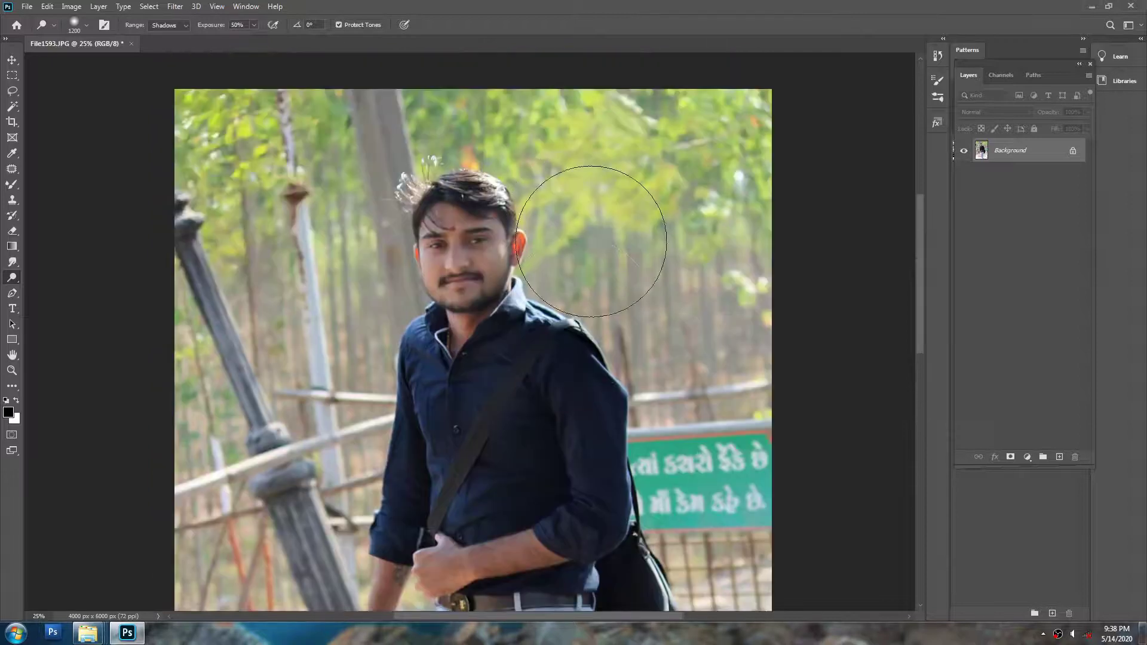
Step: Set the RGB input levels to 18, 1.18 and 247, and apply a Color Balance adjustment to the photo
key("ctrl+l")
mouse_move(724, 314)
left_mouse_down()
mouse_move(798, 315)
mouse_move(735, 319)
left_mouse_up()
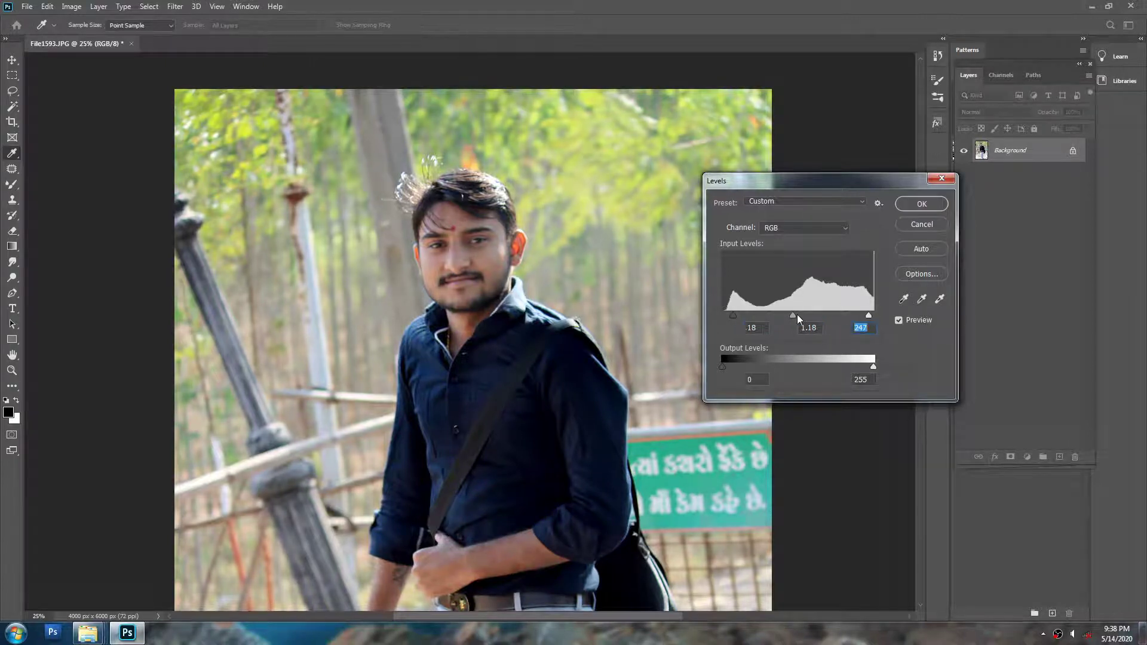
key("Return")
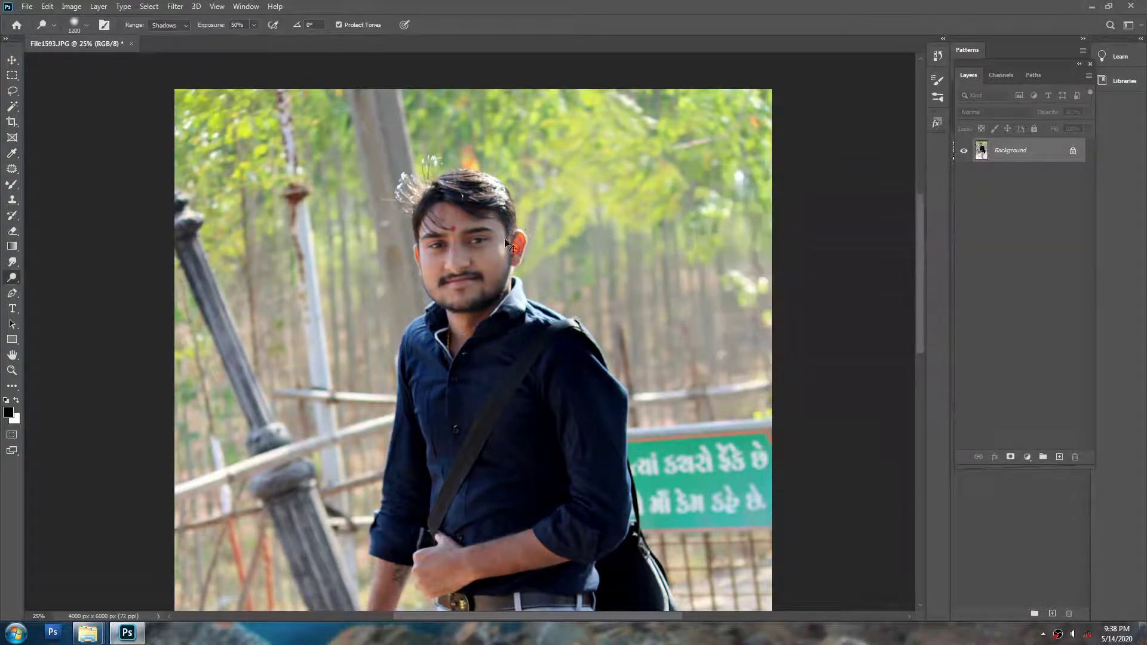
key("ctrl+b")
key("Return")
key("v")
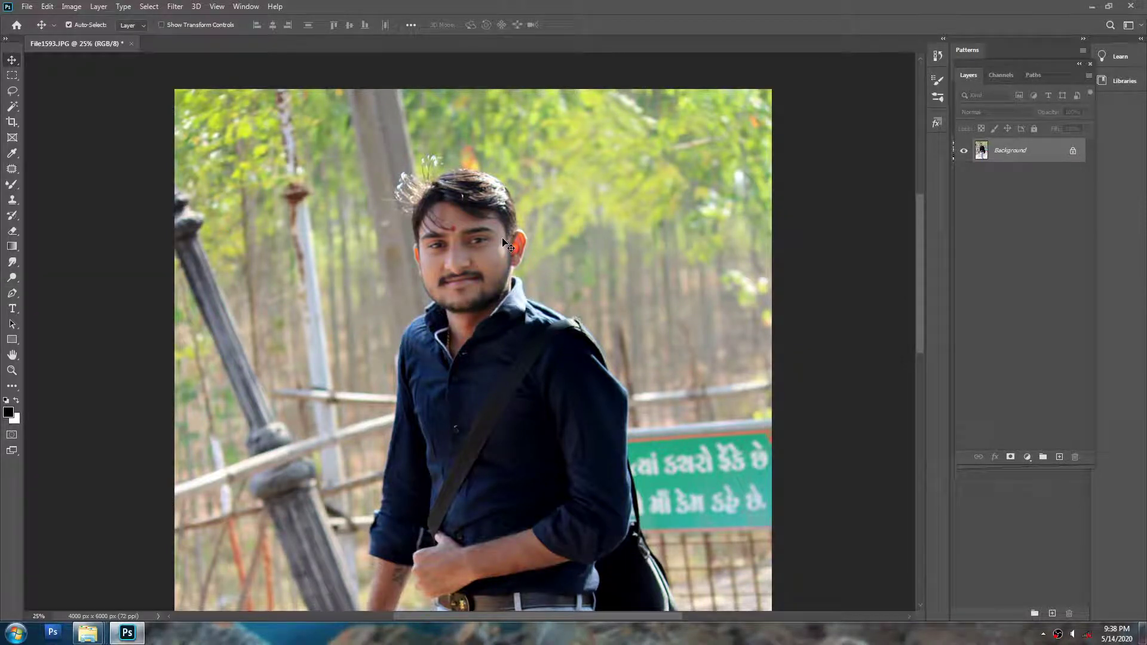
Step: Smooth the skin with the Imagenomic Portraiture filter, using its Default preset on the current layer
left_click(175, 7)
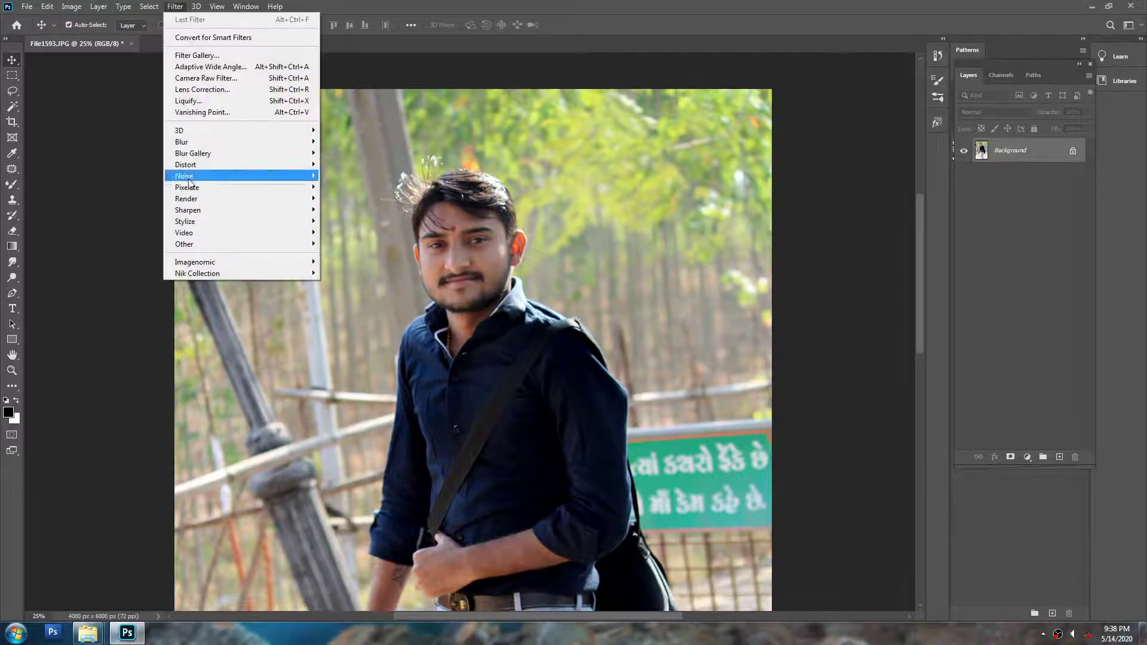
mouse_move(268, 263)
left_click(350, 263)
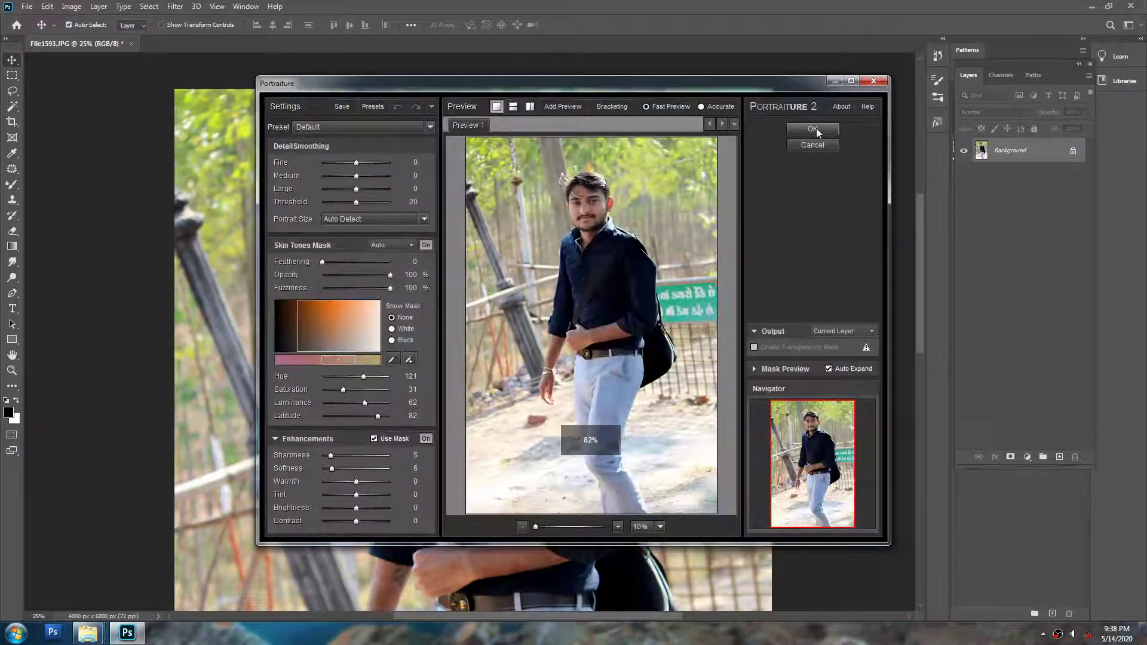
left_click(812, 129)
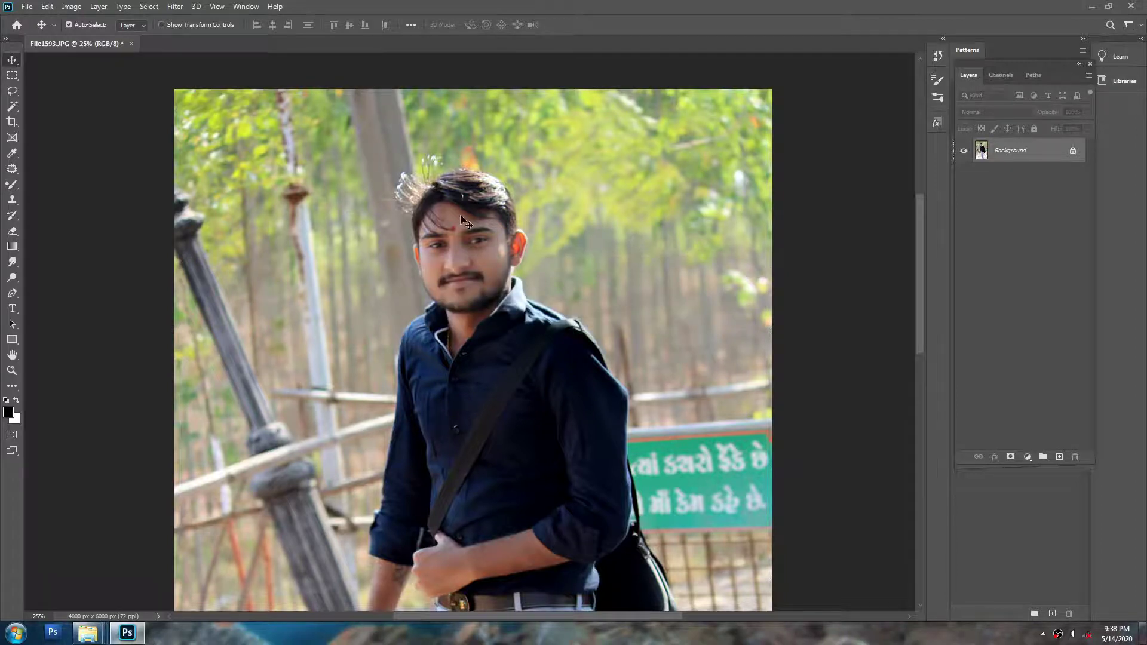
Step: Save the edited photo as a baseline JPEG at maximum quality 12
scroll(460, 214, "up", 1)
key("ctrl+s")
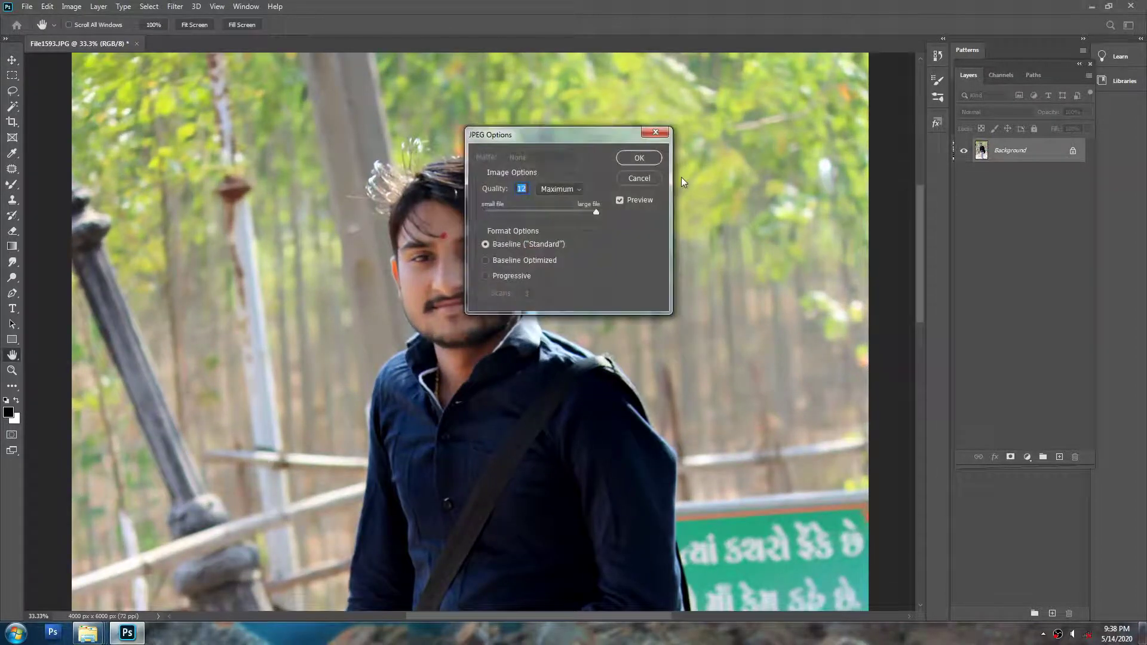
left_click(637, 161)
Step: Crop the full photo to 8 × 12 in at 300 px/in and fit it to the view
key("c")
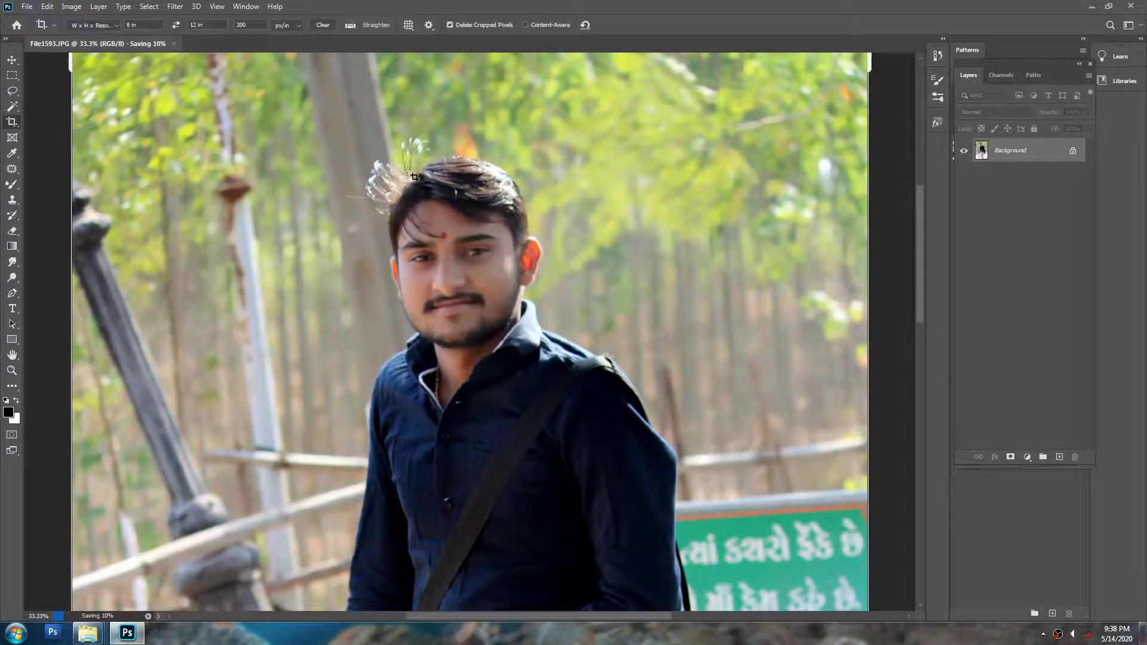
key("alt+space")
key("n")
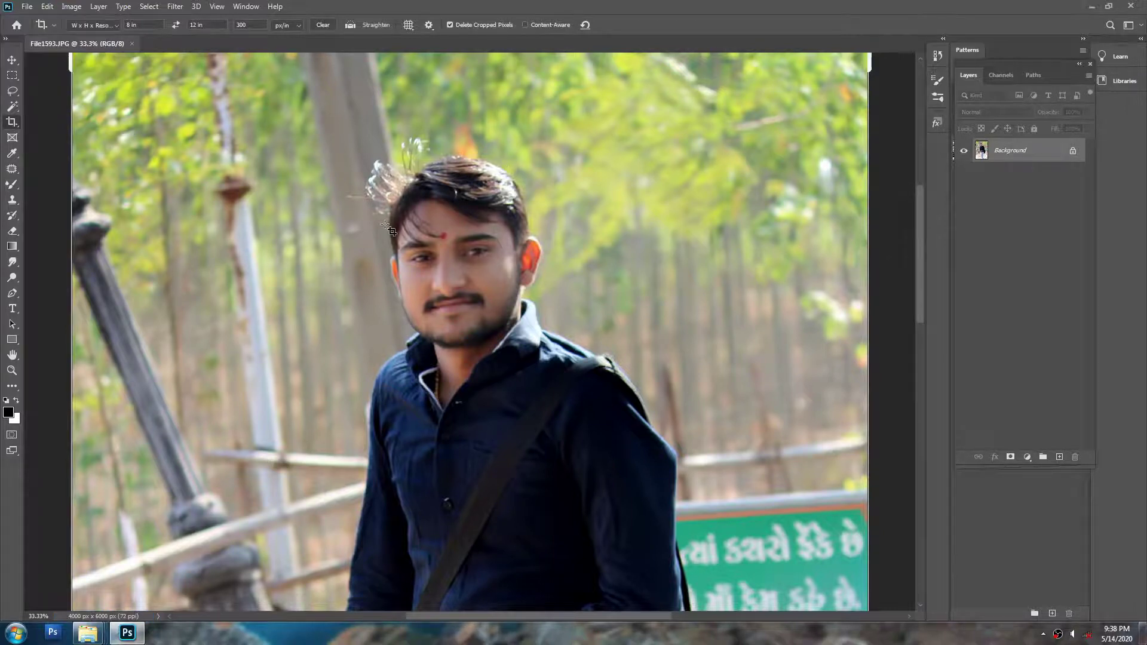
key("ctrl+0")
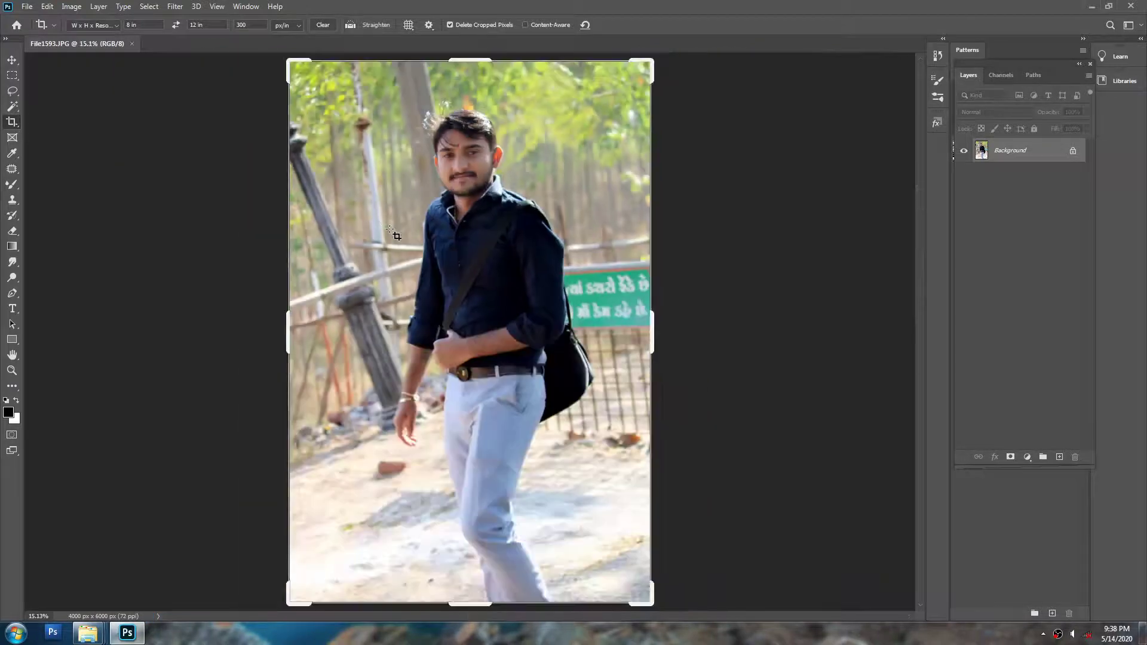
left_click(389, 229)
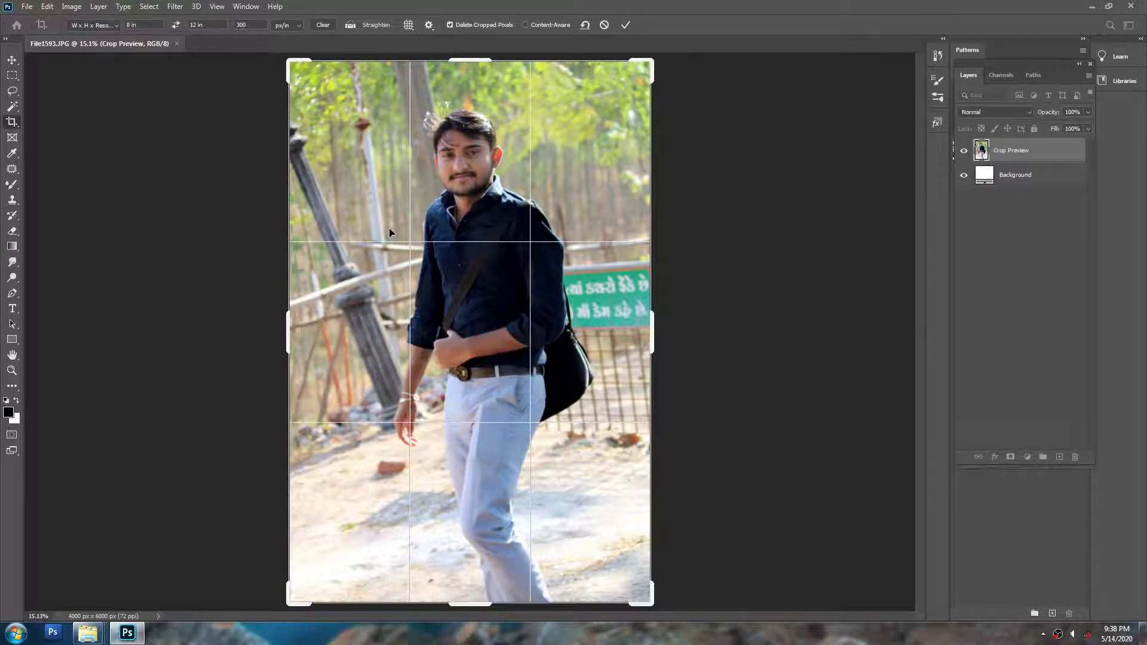
key("Return")
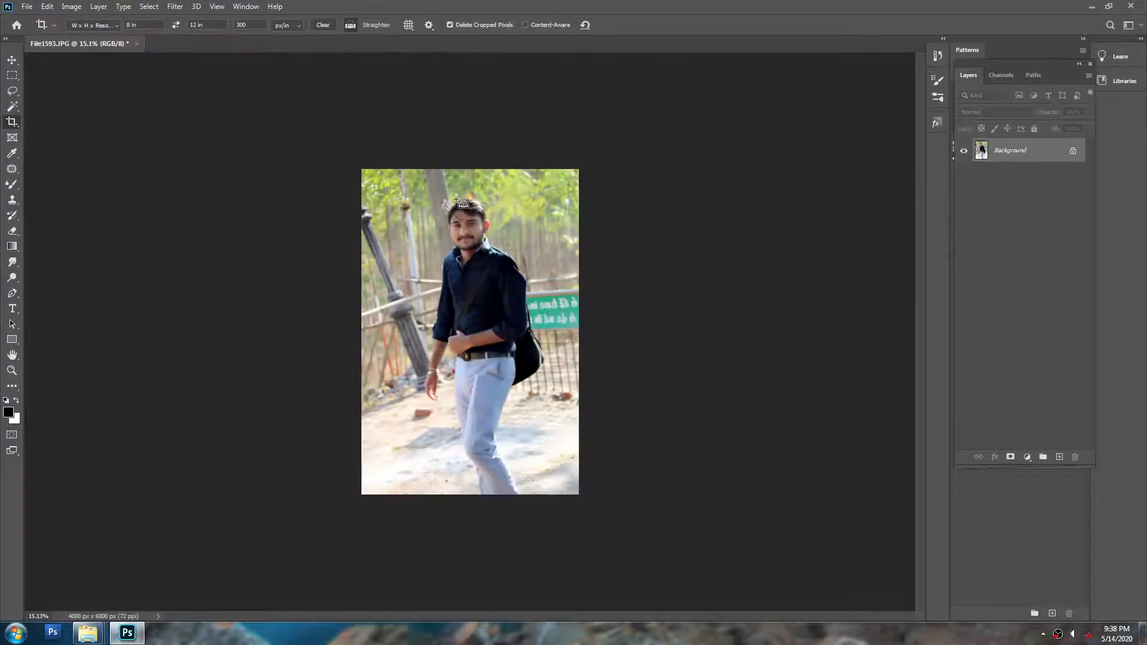
key("ctrl+0")
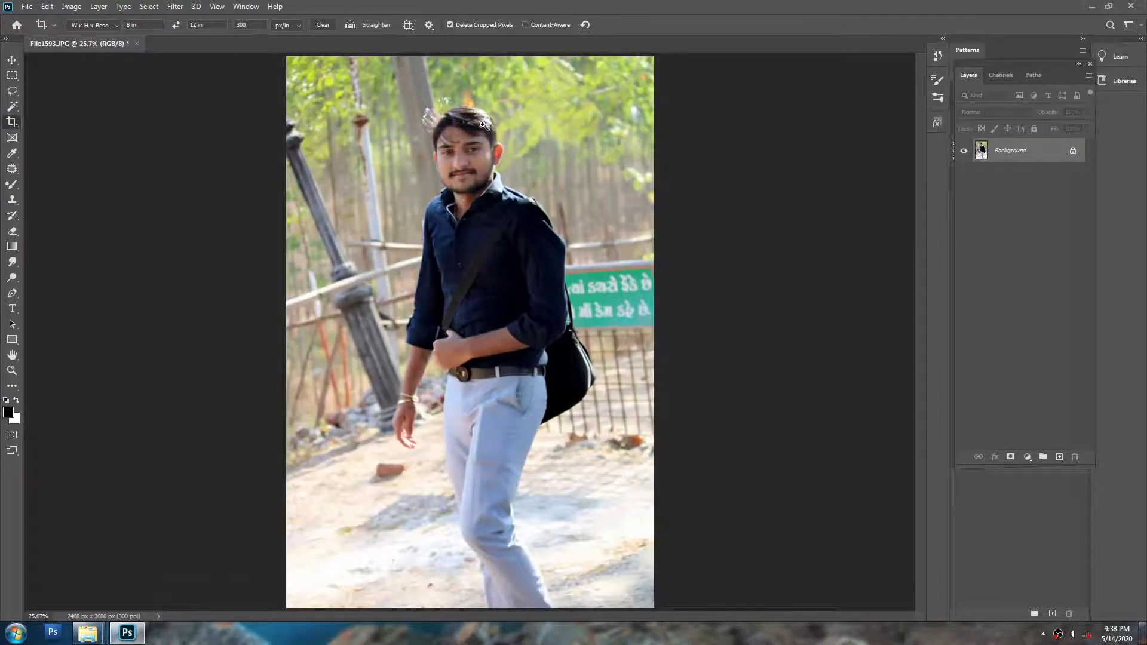
Step: Inspect the cropped photo up close and check its image size without changing it
left_click_drag(483, 124, 449, 205)
left_click(457, 230, "ctrl")
left_click(491, 202, "ctrl")
left_click(492, 201, "ctrl")
left_click(495, 198, "ctrl")
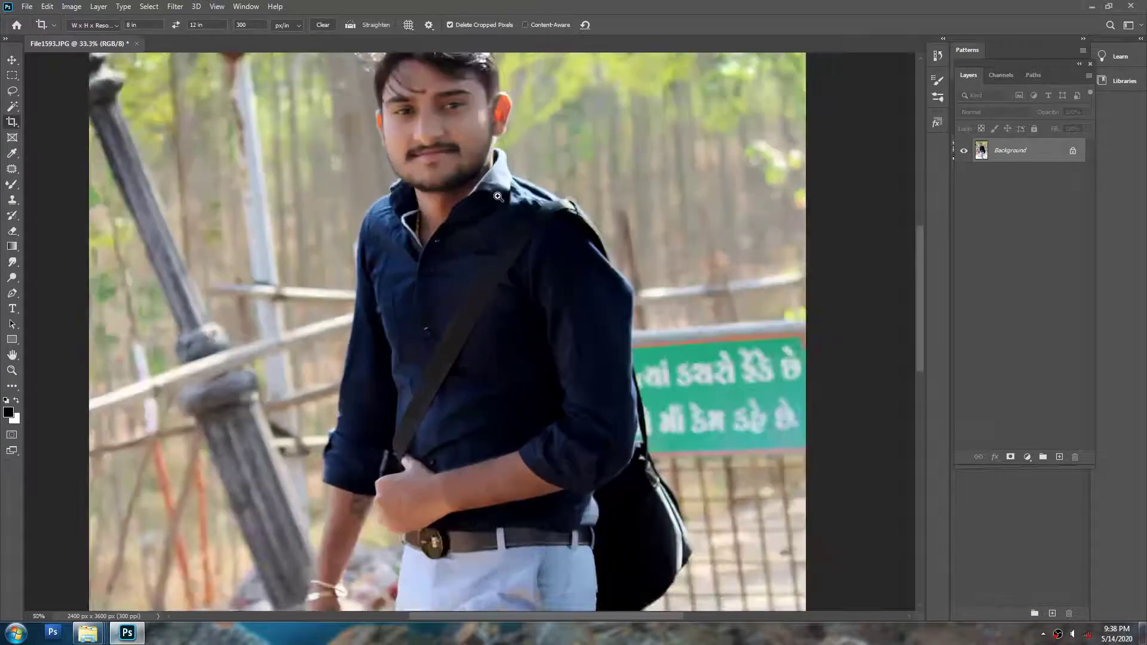
left_click(497, 196, "ctrl")
key("ctrl+alt+i")
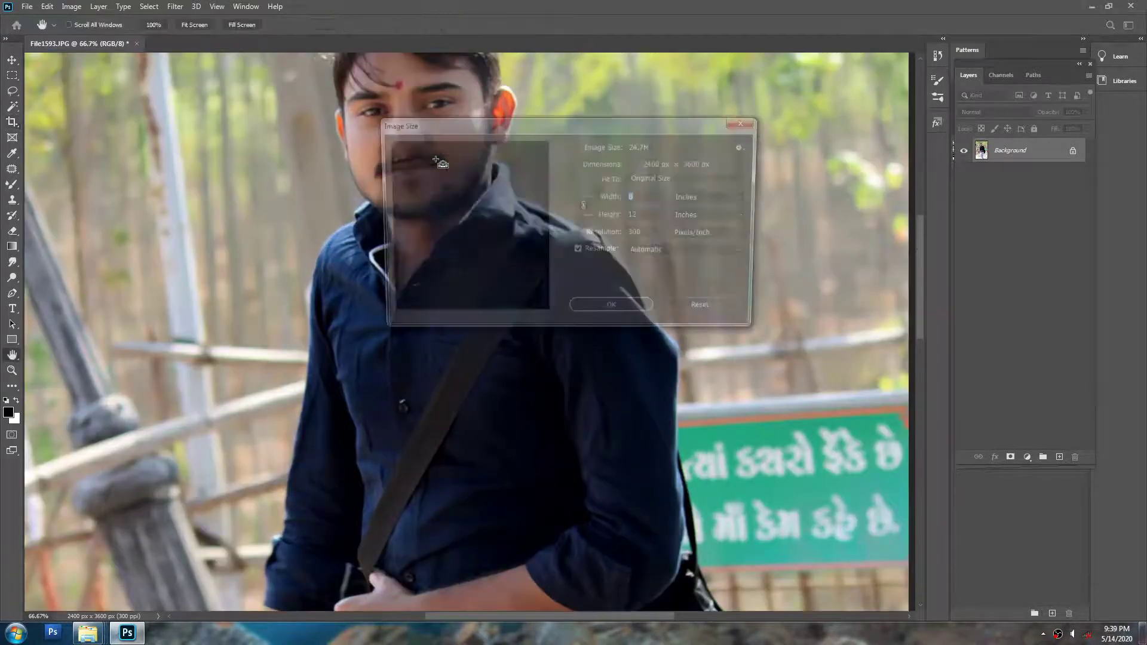
key("Escape")
key("v")
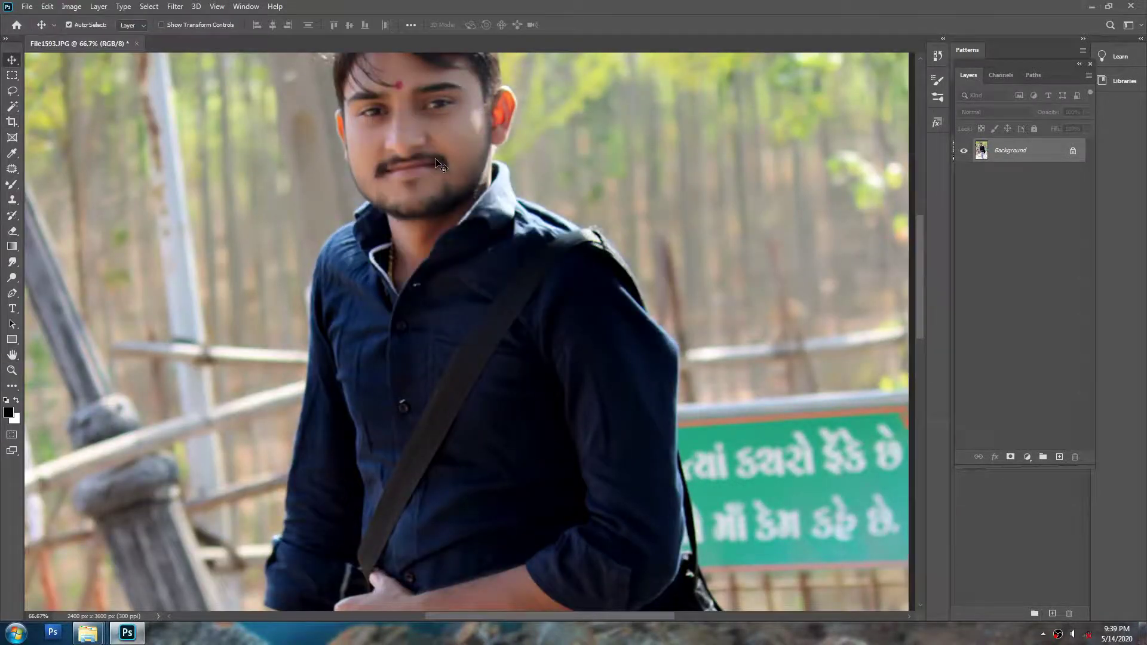
Step: Start a Pen path at the top of the hair and trace the head's outer edge below the loose strands
scroll(434, 159, "up", 1)
key("p")
scroll(428, 100, "up", 1)
scroll(371, 116, "up", 4)
scroll(381, 148, "left", 1)
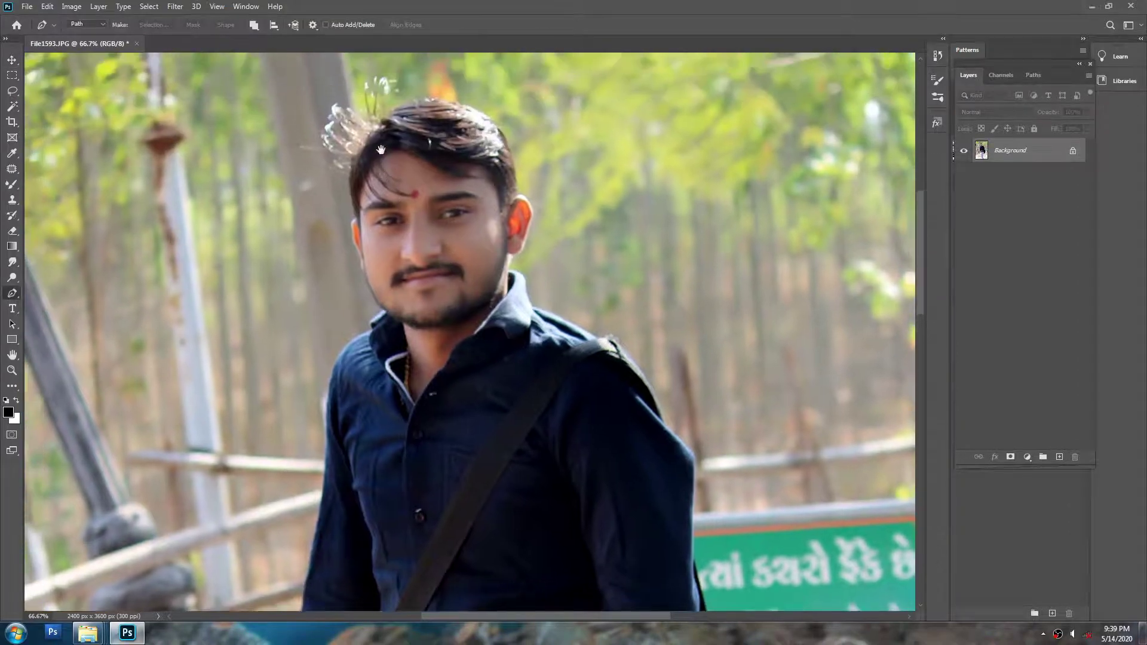
left_click(400, 124, "ctrl")
left_click(401, 124, "ctrl")
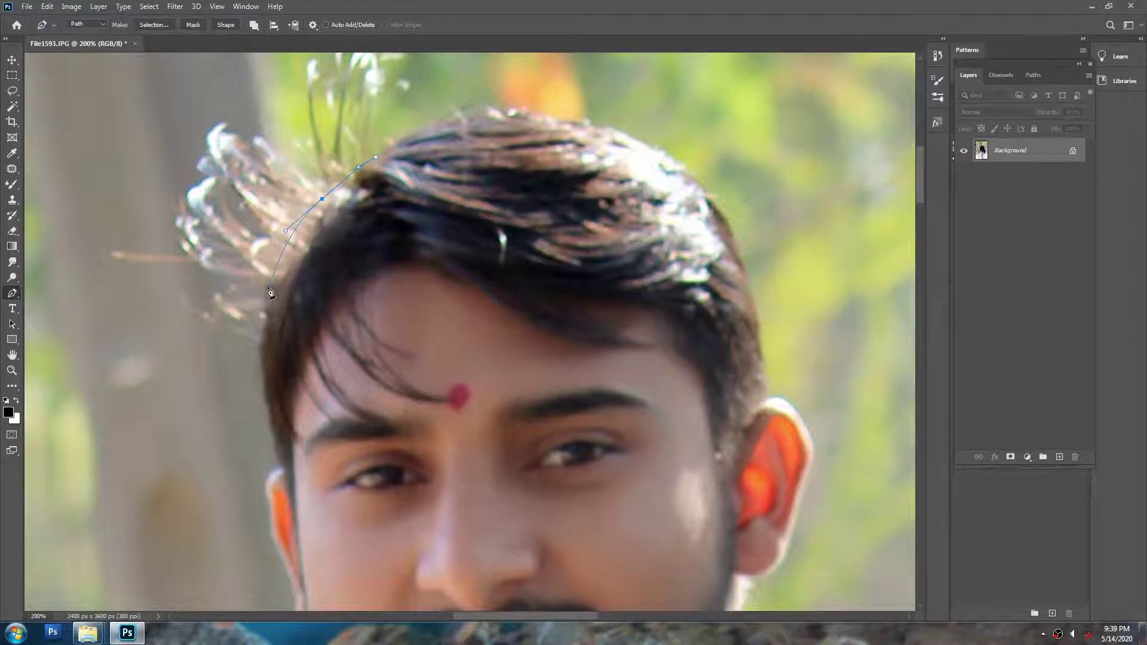
left_click(259, 343)
left_click(263, 346, "ctrl")
Step: Continue the path past the ear and along the jaw to the edge of the shirt collar
left_click(313, 276)
left_click_drag(312, 338, 350, 279)
left_click(358, 377)
left_click_drag(415, 399, 338, 144)
left_click(390, 357)
left_click_drag(332, 403, 324, 413)
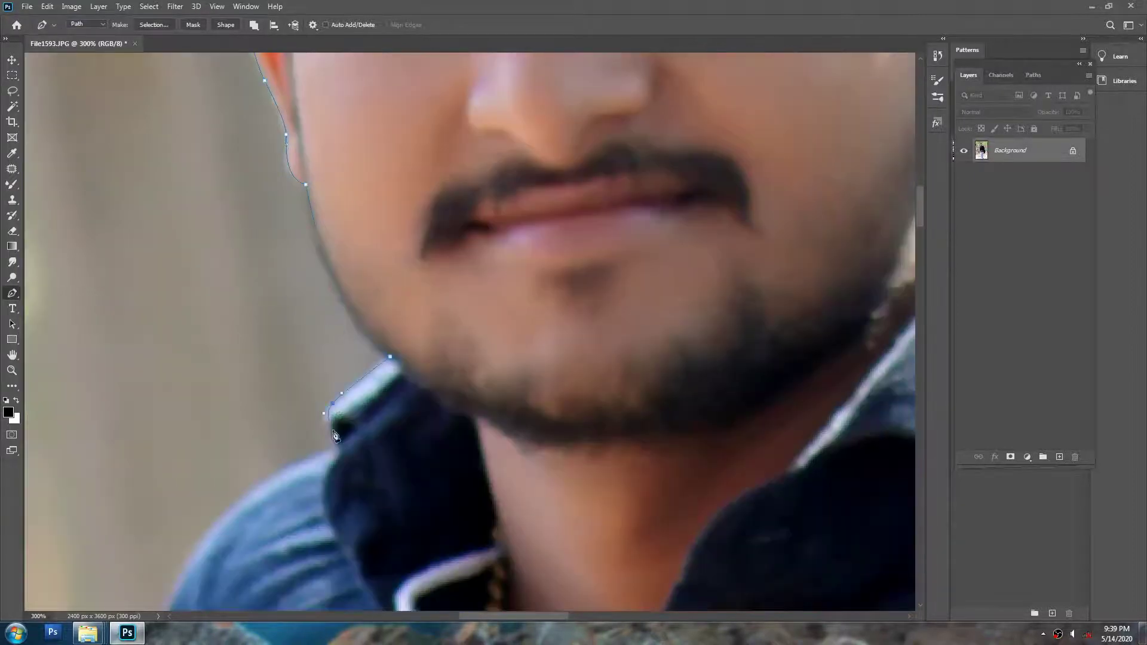
left_click(334, 436)
Step: Continue the path over the shoulder, down the outer sleeve and forearm to the bracelets at the wrist
left_click_drag(192, 559, 428, 141)
left_click_drag(376, 325, 371, 422)
left_click_drag(364, 538, 356, 150)
left_click(356, 223)
left_click_drag(334, 514, 323, 137)
left_click_drag(364, 277, 349, 293)
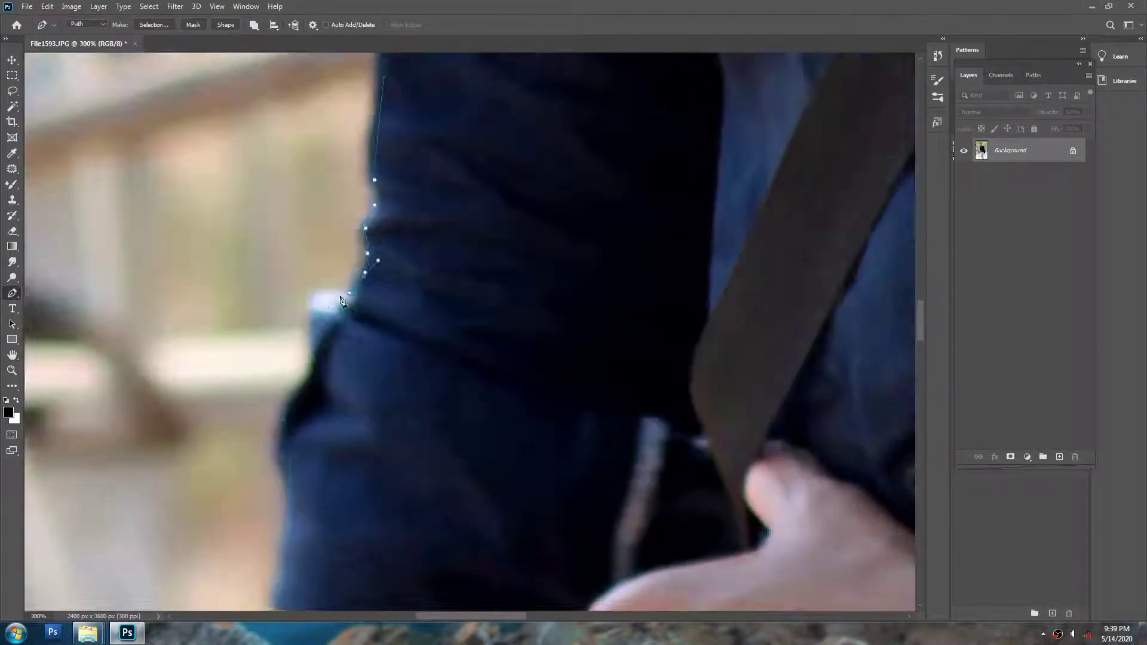
left_click_drag(341, 525, 317, 227)
left_click_drag(322, 418, 315, 102)
left_click_drag(299, 335, 310, 179)
left_click(316, 143)
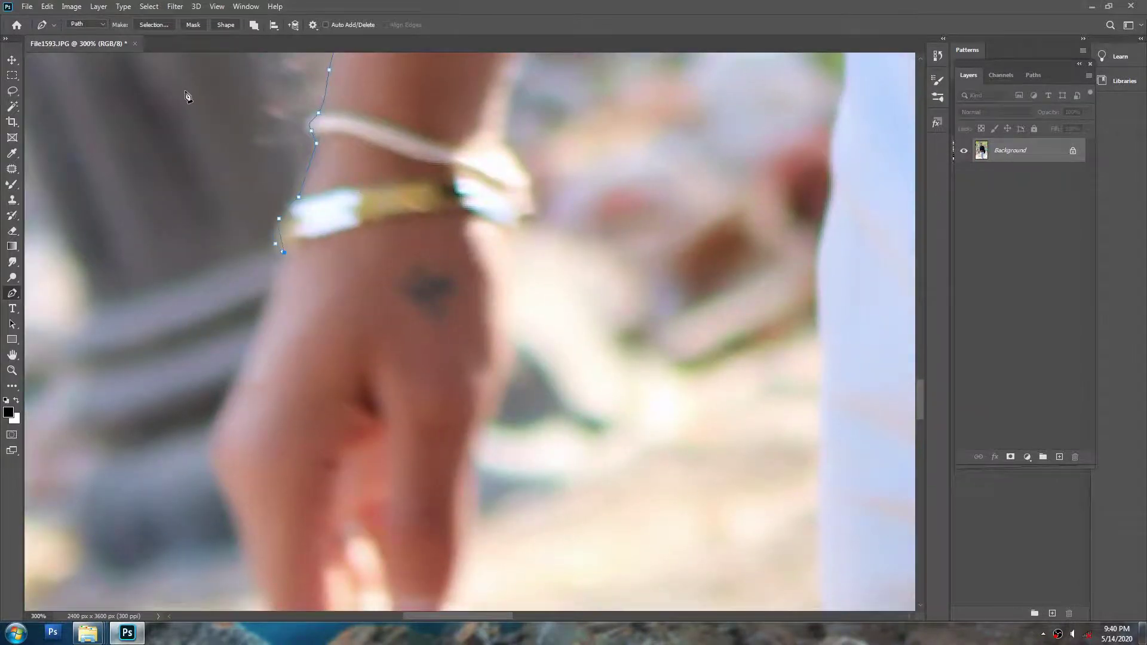
Step: Trace the path around the hand and fingers and back up to the inner side of the bracelets
left_click(244, 406)
left_click_drag(334, 525, 334, 323)
left_click(520, 468)
left_click_drag(507, 299, 507, 388)
left_click_drag(508, 269, 508, 537)
left_click(496, 546)
left_click_drag(505, 340, 525, 300)
left_click(524, 270)
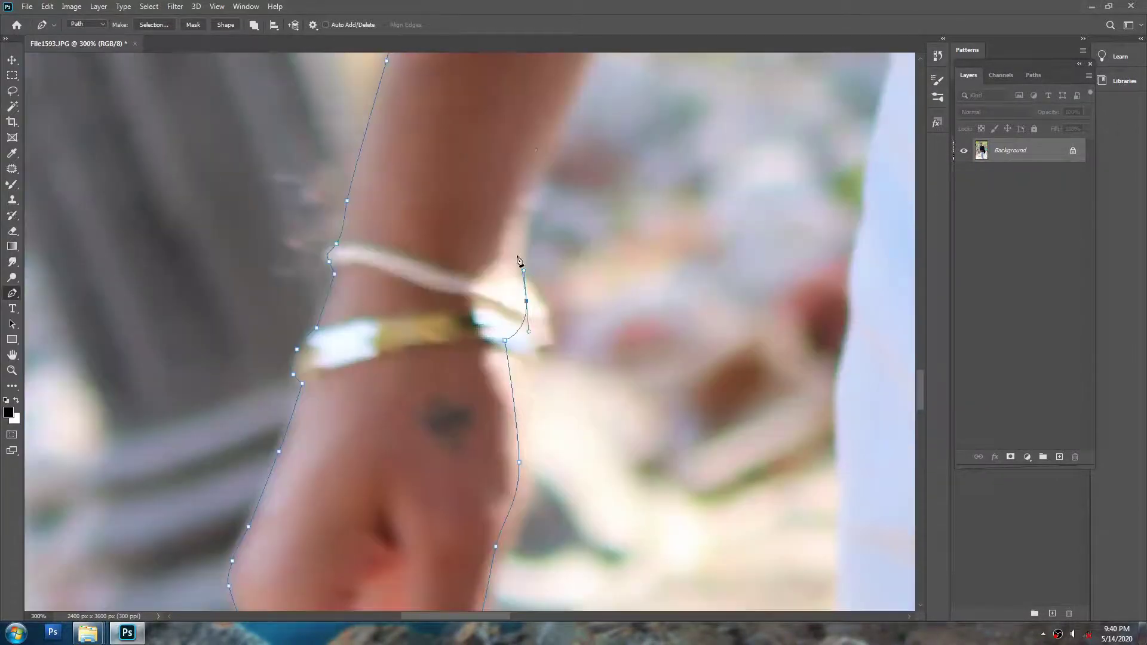
Step: Continue the path past the bracelets and up the inner edge of the lowered forearm
left_click(525, 204)
left_click_drag(525, 203, 408, 529)
left_click(533, 216)
left_click(555, 165)
left_click(577, 116)
left_click_drag(660, 248, 657, 179)
left_click_drag(657, 299, 329, 299)
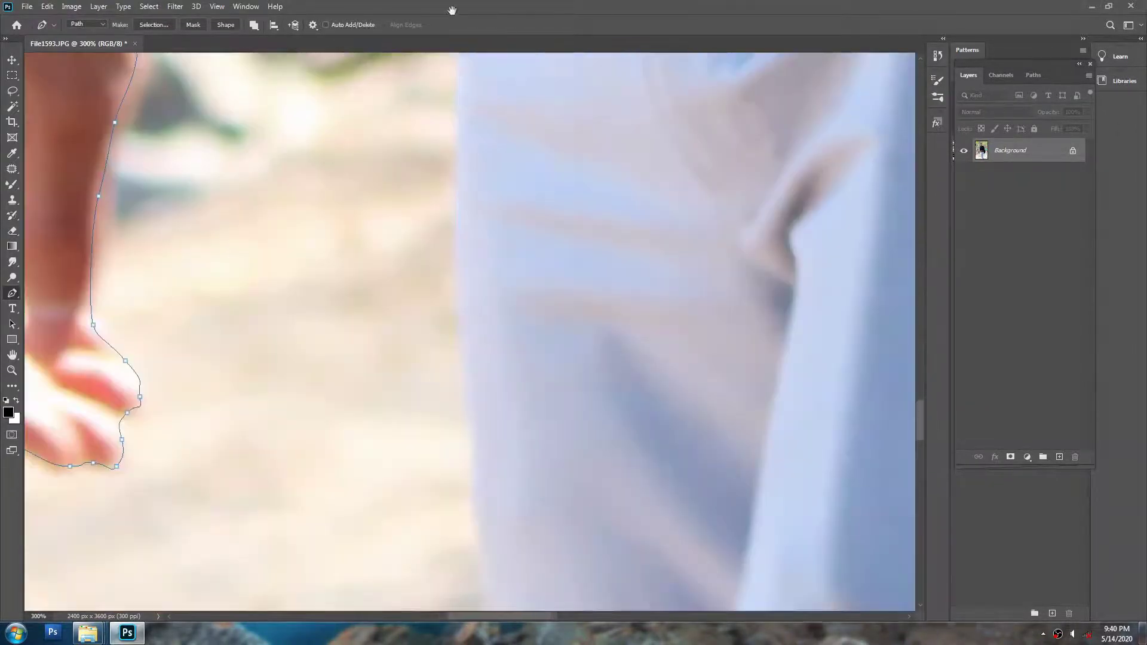
Step: Trace the path down the trouser edge, along the bottom of the photo, and up around the bag and sleeve to the shoulder
left_click(442, 460)
left_click_drag(442, 460, 513, 299)
key("ctrl+minus")
left_click(516, 403)
left_click_drag(468, 343, 622, 525)
left_click(649, 536)
left_click_drag(519, 179, 525, 412)
left_click(515, 353)
left_click_drag(504, 120, 633, 478)
left_click(343, 171)
Step: Continue the path along the shirt collar and neck, then around the earlobe and up the ear's outer edge
key("ctrl+plus")
left_click_drag(343, 171, 597, 382)
left_click_drag(555, 335, 549, 304)
left_click_drag(517, 247, 489, 242)
left_click_drag(495, 191, 445, 384)
left_click_drag(490, 337, 503, 314)
left_click_drag(508, 233, 552, 368)
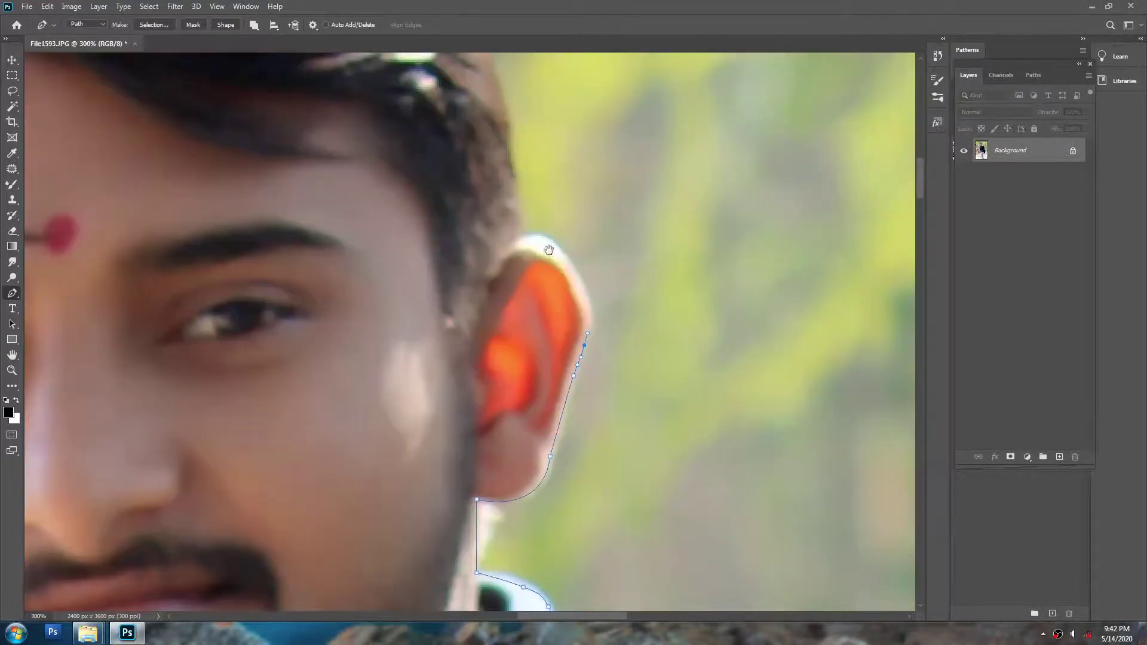
Step: Trace the path over the top of the ear and along the hair, closing it at its starting point
left_click_drag(554, 230, 517, 235)
left_click_drag(502, 140, 579, 345)
left_click_drag(520, 185, 644, 359)
left_click_drag(622, 305, 591, 273)
left_click(497, 221)
left_click(140, 265)
Step: Convert the closed path around the man into a new anti-aliased selection with a 1.5-pixel feather radius
scroll(233, 254, "down", 6)
scroll(542, 295, "up", 2)
right_click(457, 311)
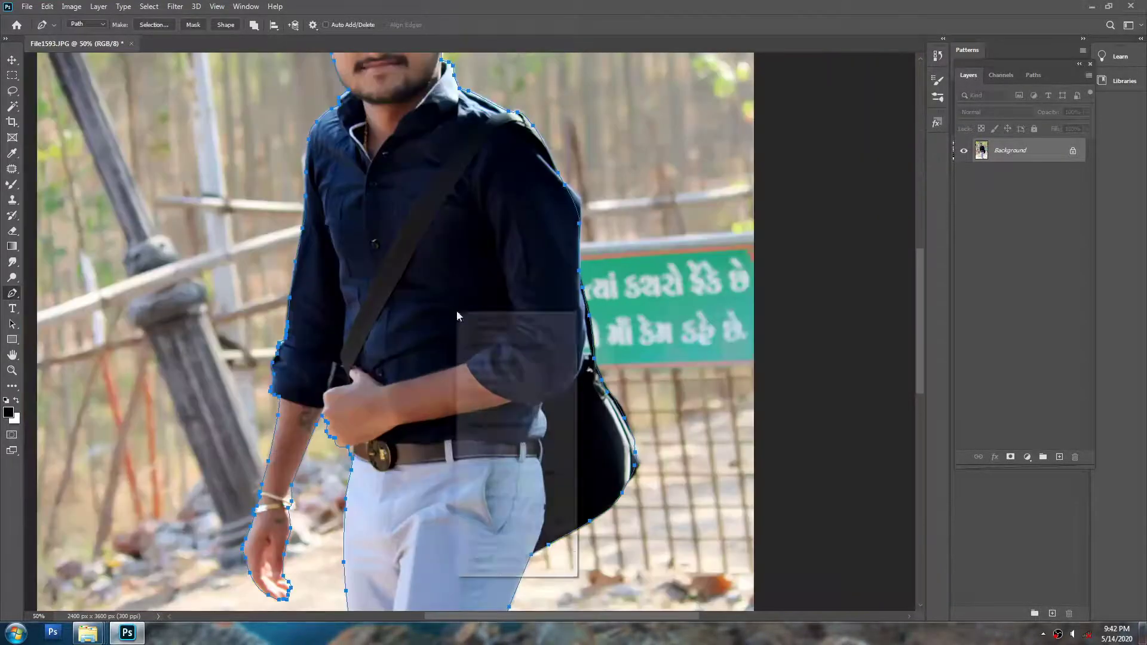
left_click(498, 362)
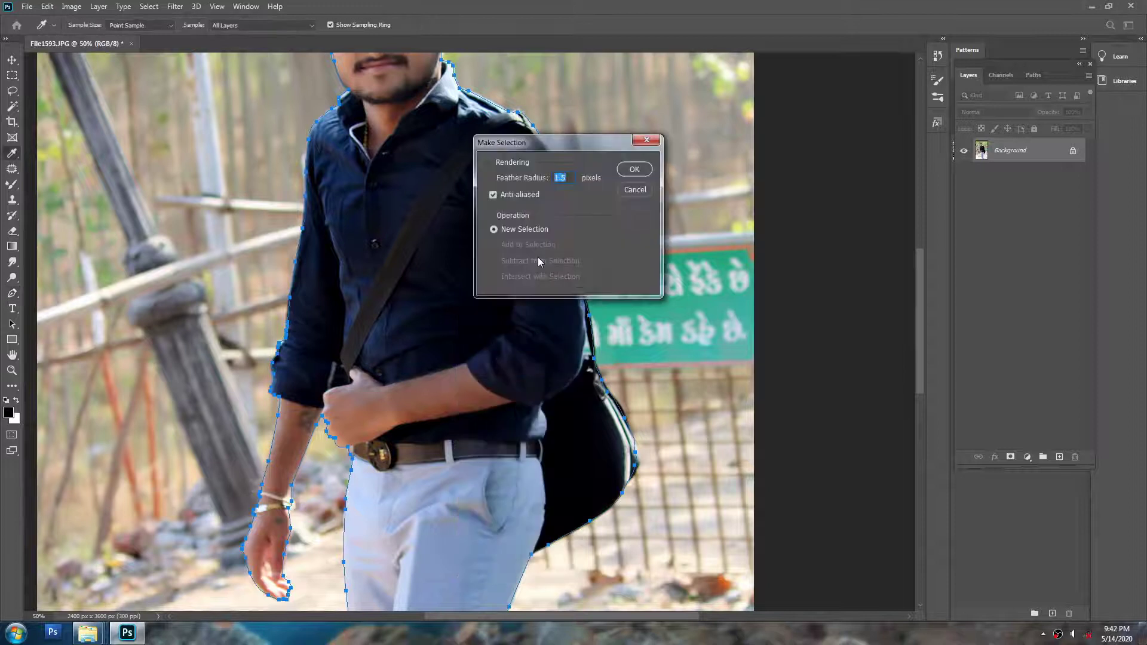
key("Return")
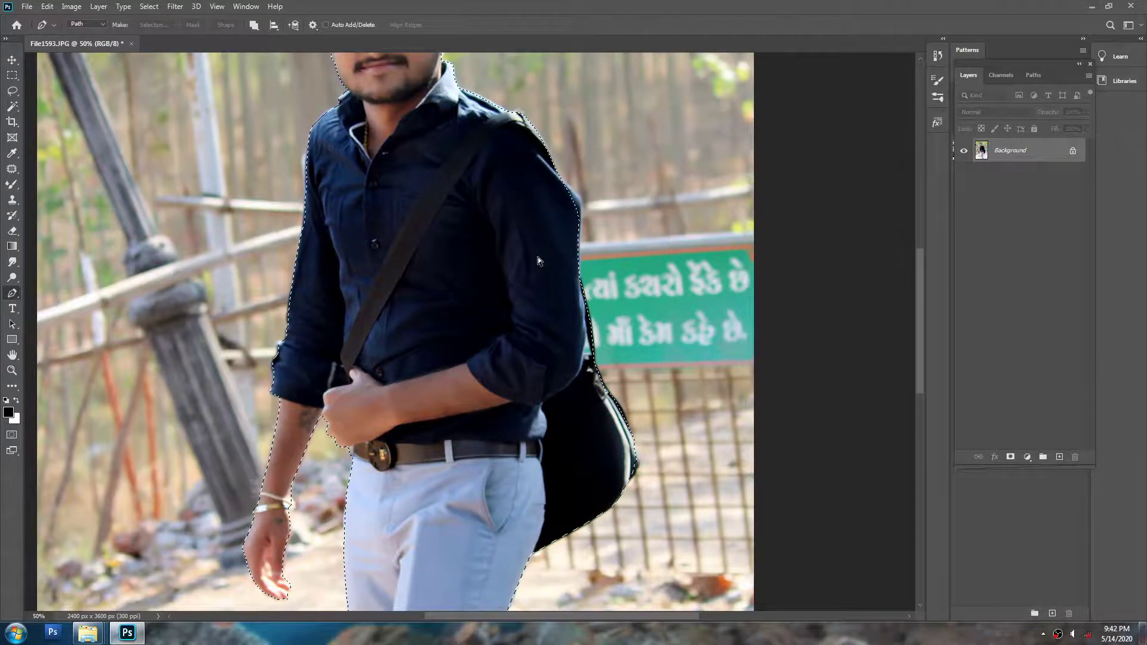
Step: Copy the selected man and close File1593.JPG with its changes saved
key("ctrl+w")
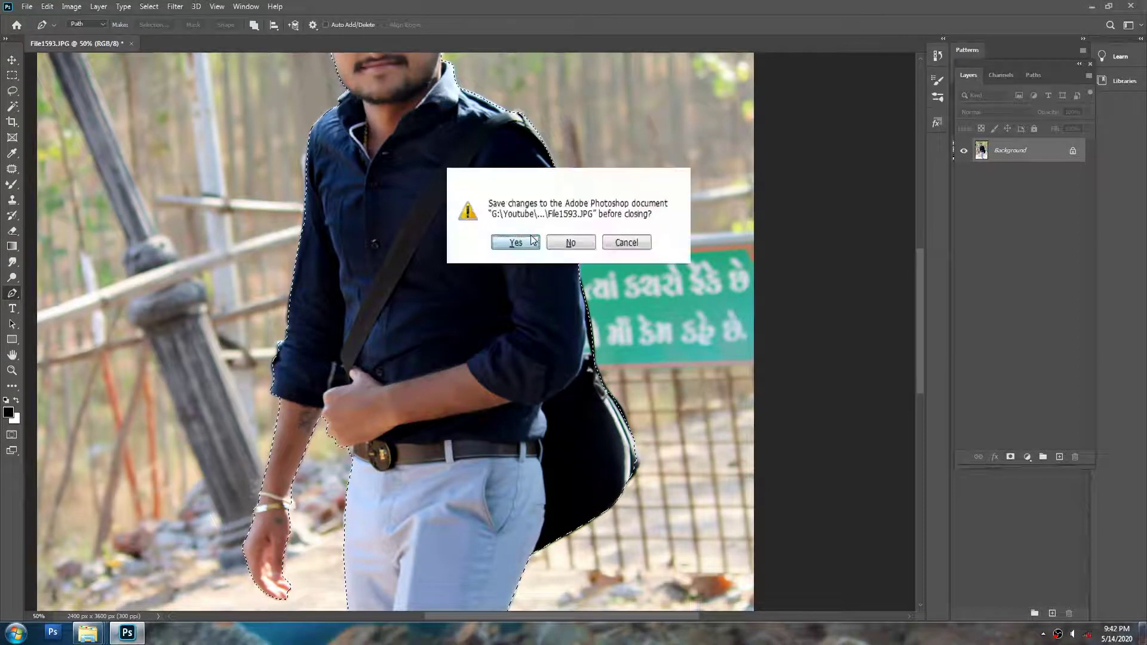
left_click(530, 235)
Step: Switch to the CB Editing folder, open the orange-car background Goodluck (29) in Photoshop, and paste the cut-out man into it
mouse_move(97, 630)
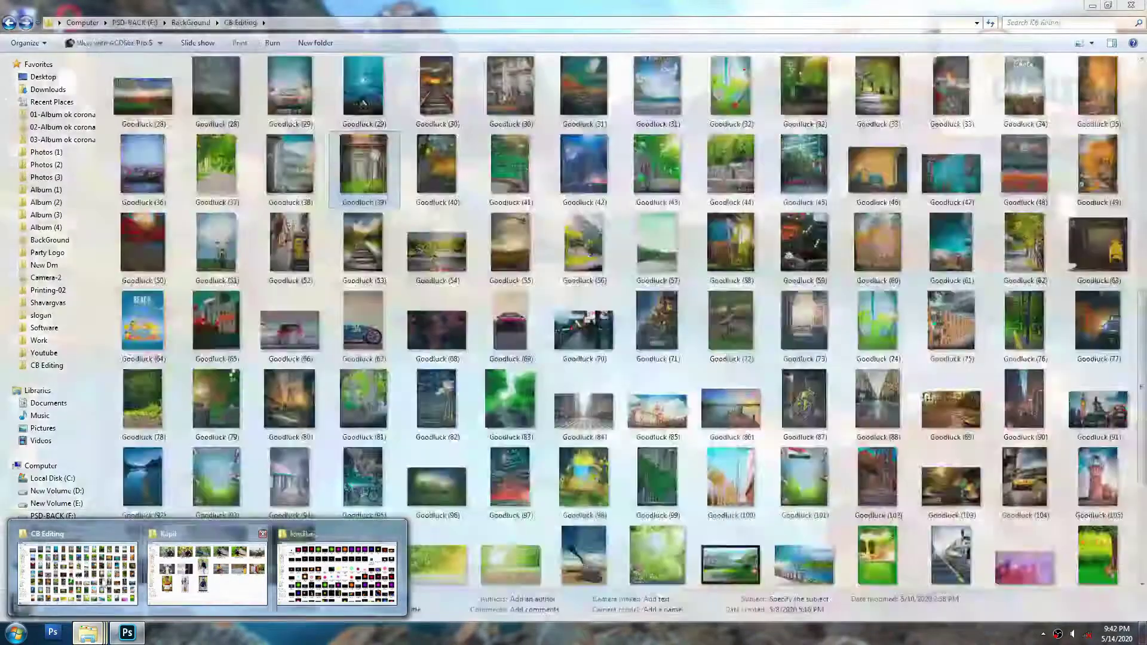
left_click(78, 572)
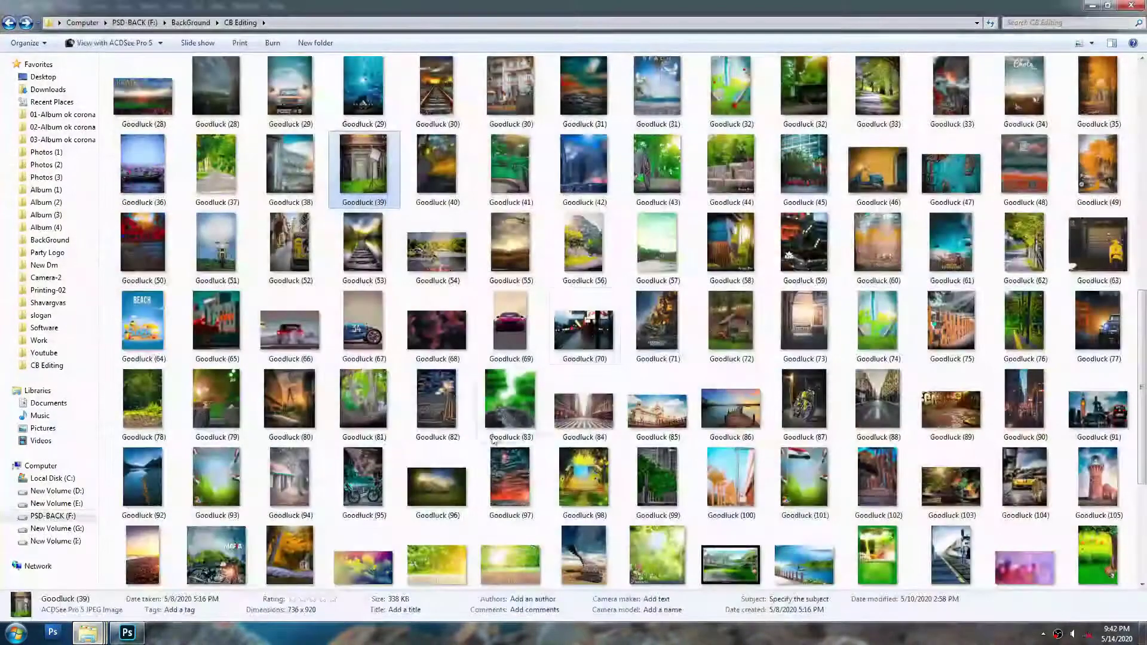
scroll(593, 304, "up", 10)
scroll(603, 423, "down", 6)
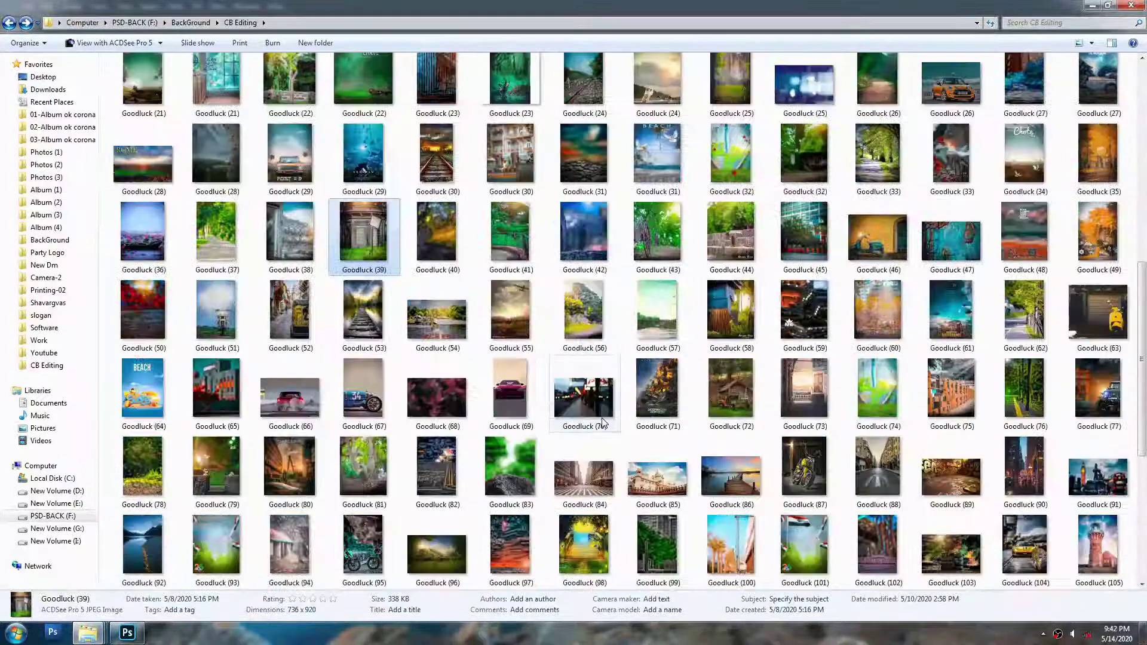
left_click(239, 233)
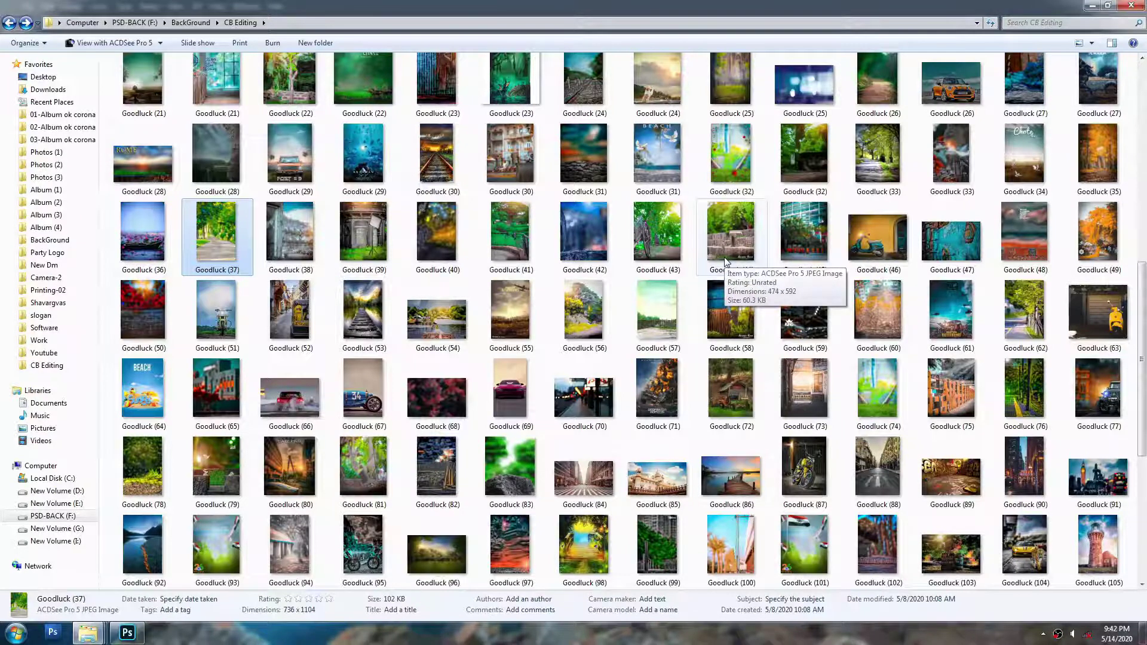
left_click(289, 189)
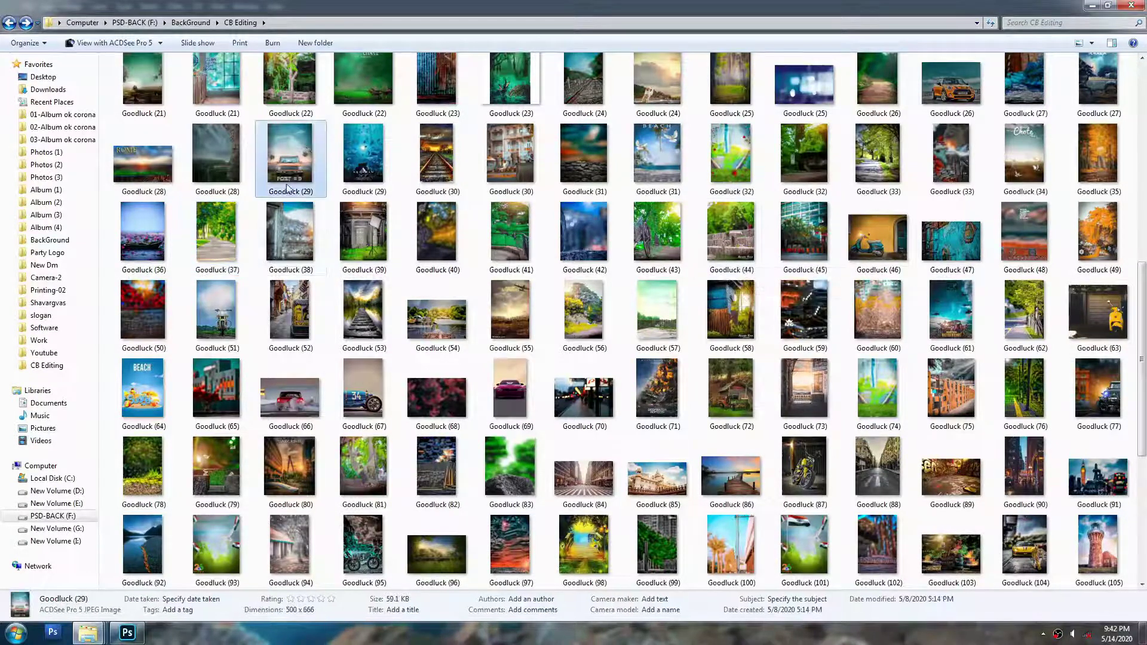
left_click_drag(306, 142, 657, 7)
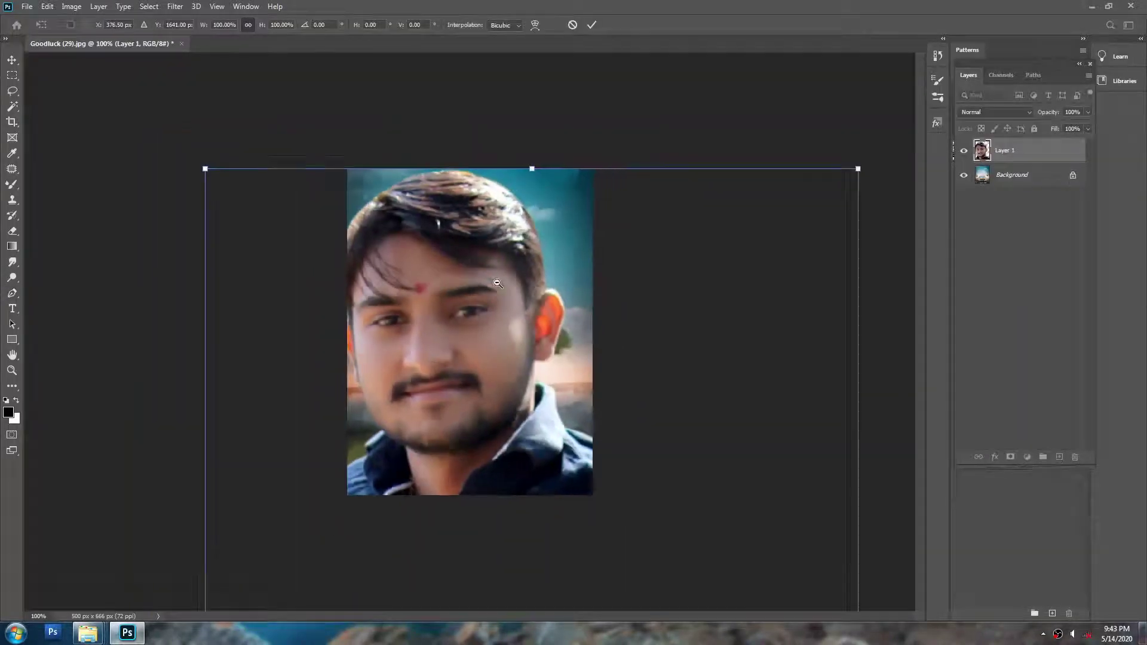
Step: Try to scale down and reposition the pasted man over the orange-car background
left_click(497, 283, "alt")
left_click_drag(735, 199, 544, 452)
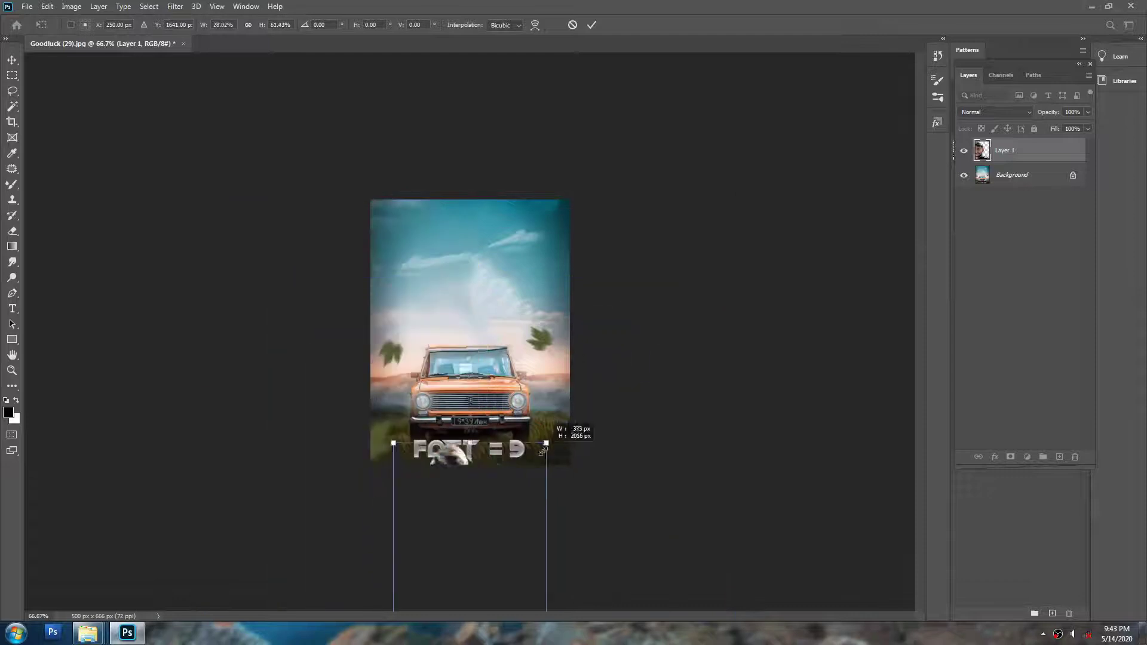
left_click_drag(481, 545, 499, 266)
key("Return")
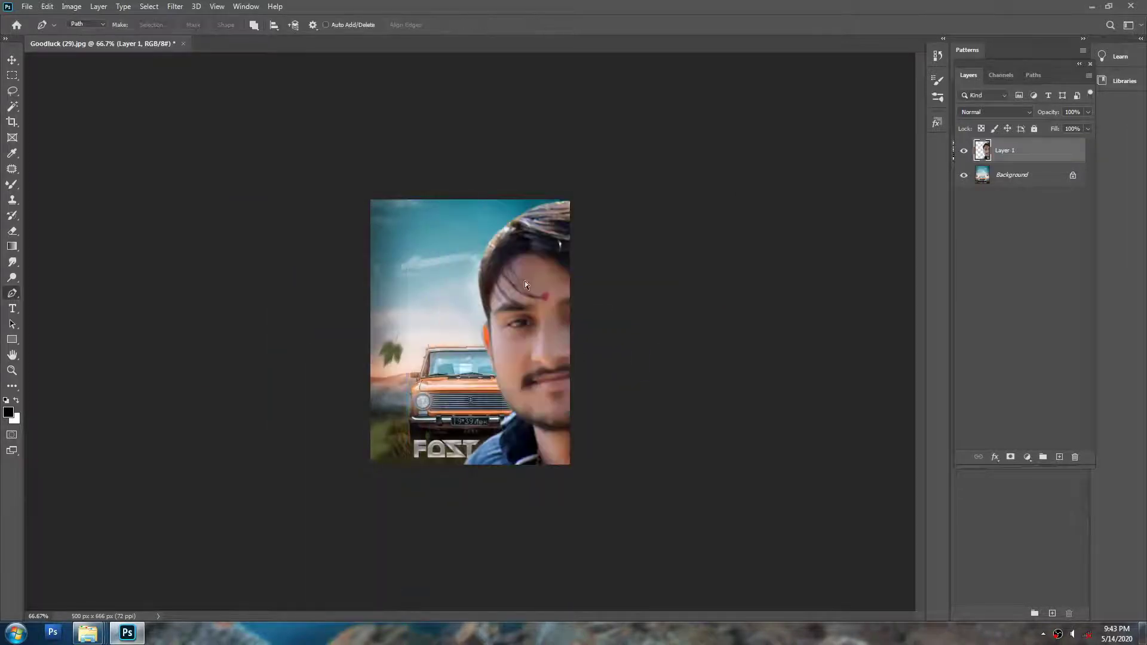
key("ctrl+alt+i")
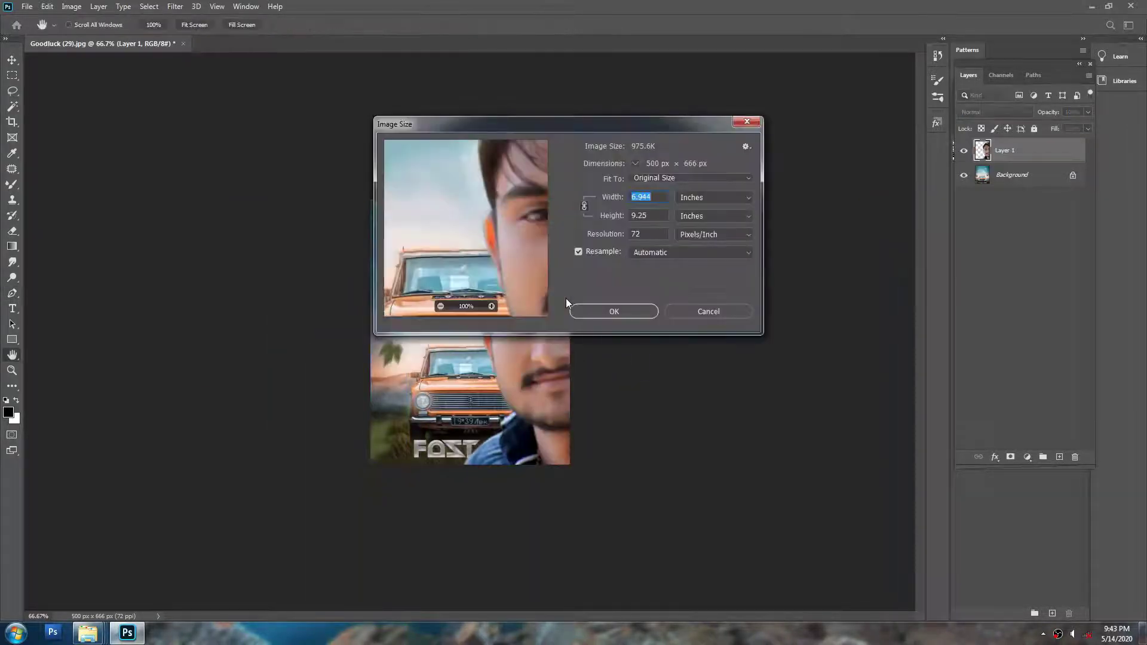
key("Escape")
Step: Scale the man's layer proportionally to about 25.5% and position him in front of the orange car with his head inside the canvas
key("ctrl+t")
left_click_drag(571, 288, 520, 276)
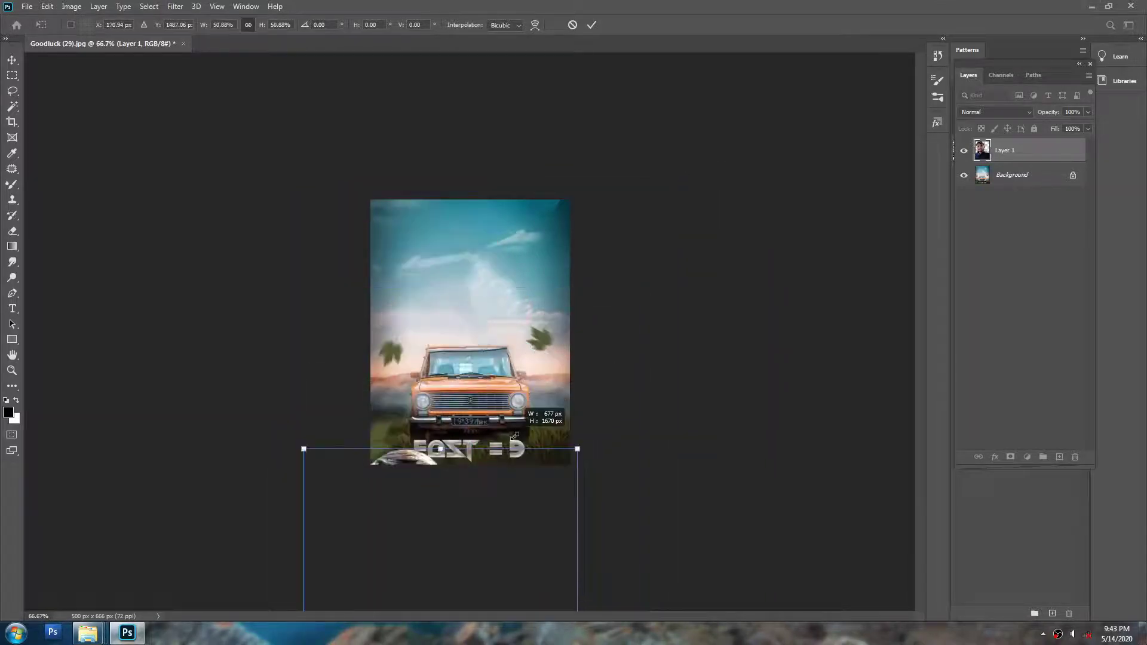
left_click_drag(514, 359, 513, 369)
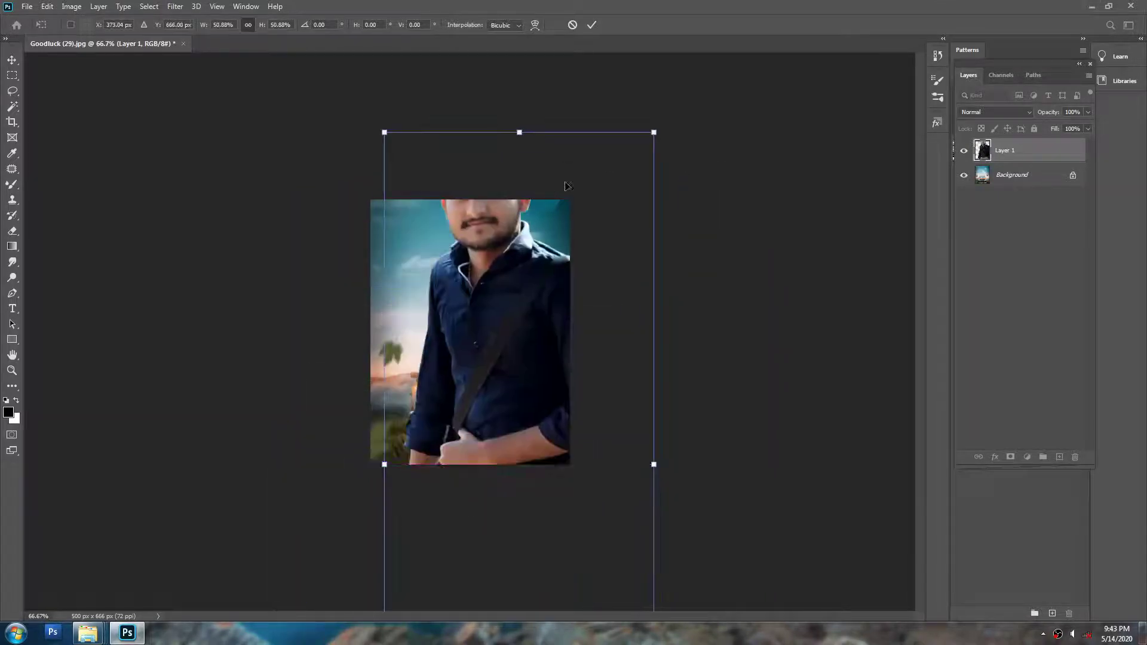
left_click_drag(657, 130, 472, 315)
left_click_drag(550, 213, 532, 258)
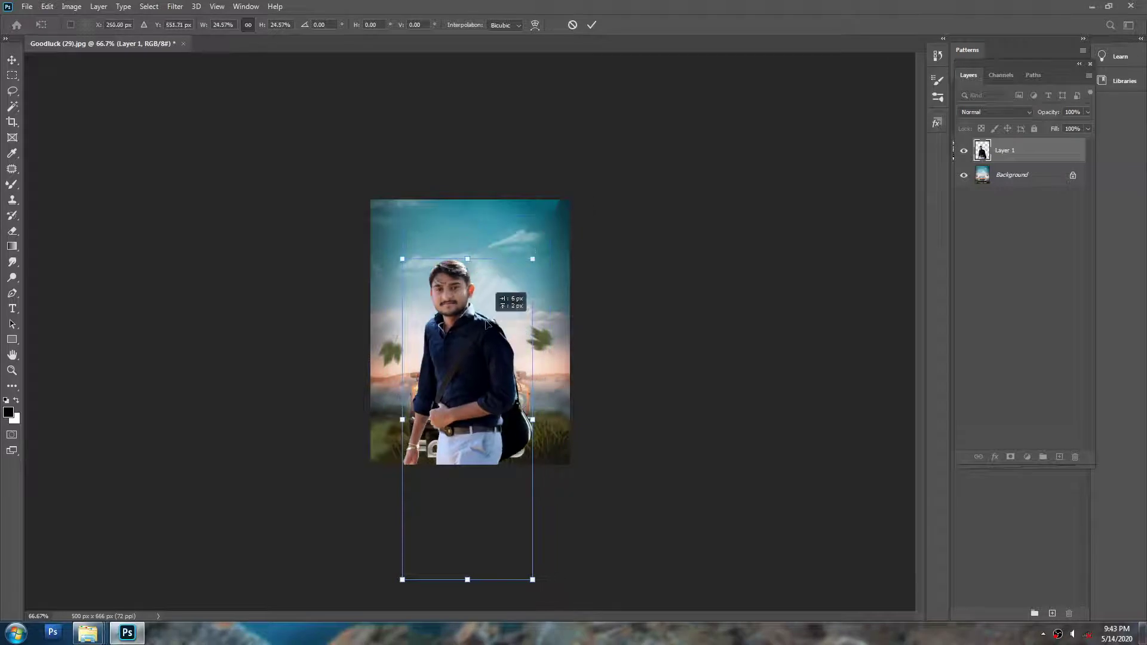
left_click_drag(483, 324, 495, 278)
left_click_drag(489, 279, 481, 290)
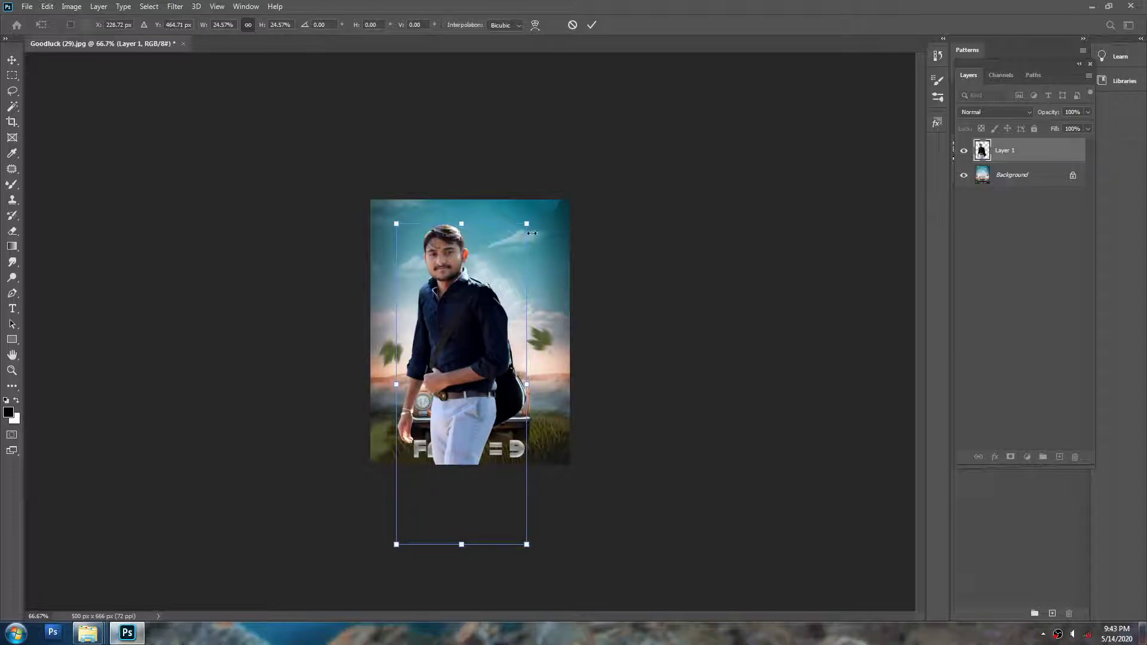
left_click_drag(528, 223, 533, 211)
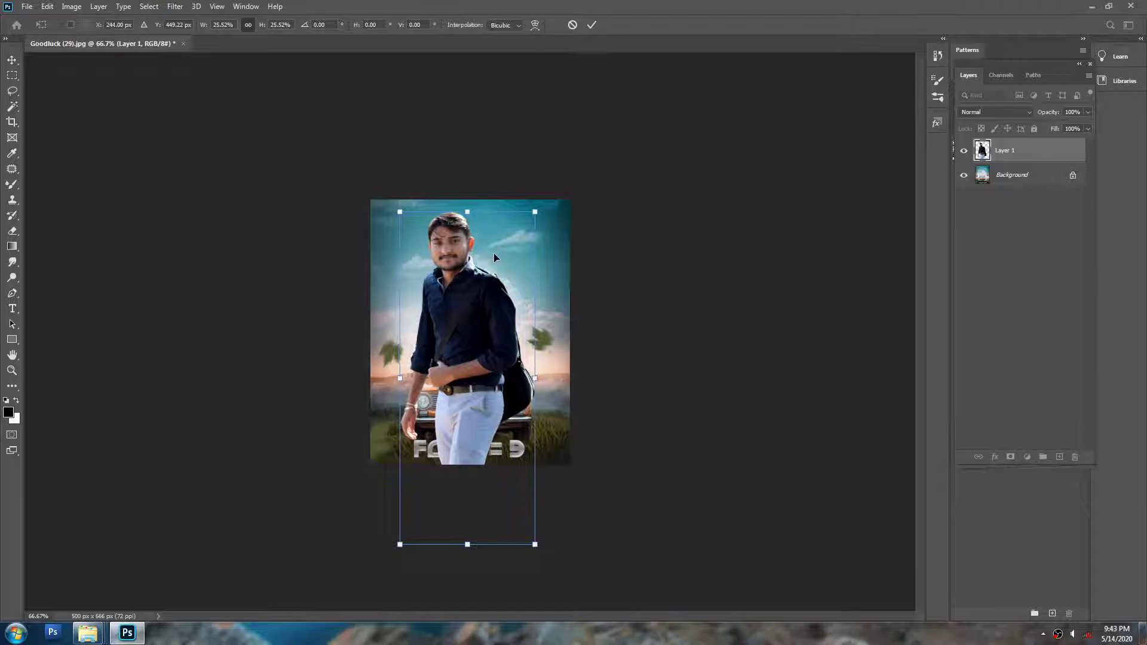
key("Return")
key("p")
key("ctrl+0")
key("v")
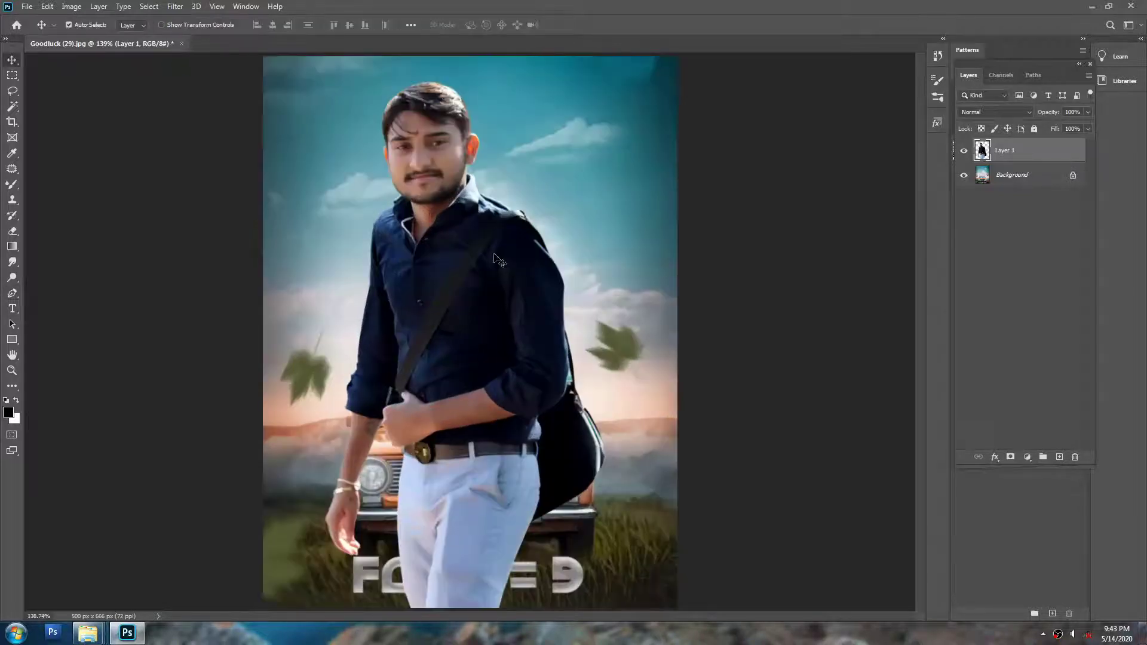
Step: Open the white-car city background Goodluck (2).jpeg from the CB Editing folder, and copy it into the composite beneath the man's layer
key("alt+Tab")
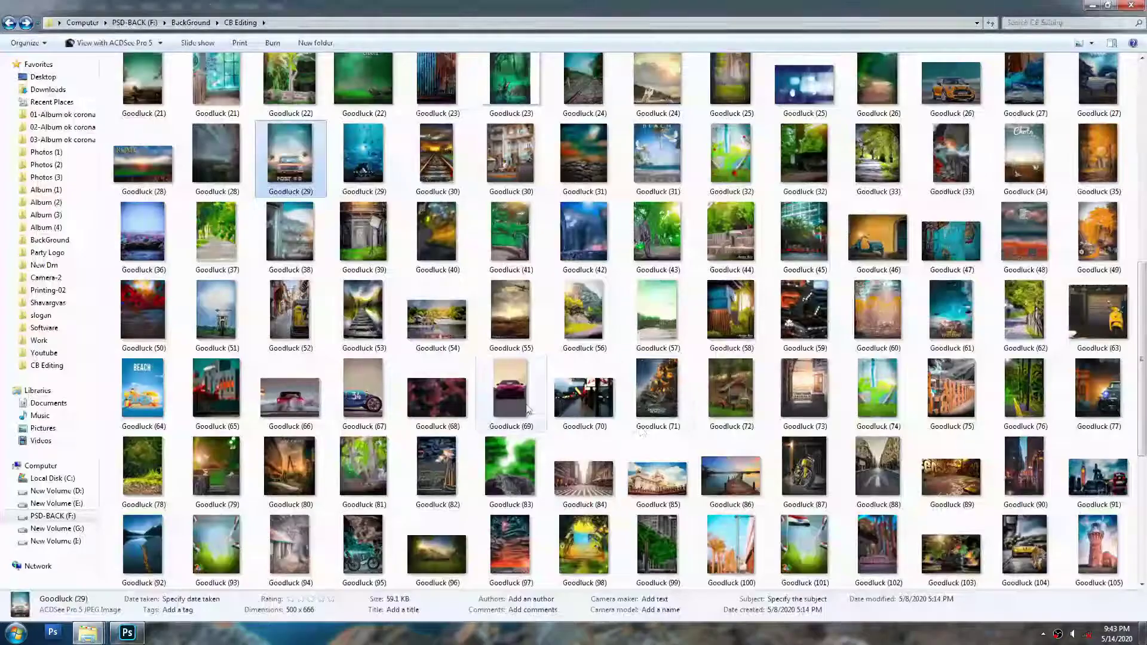
scroll(525, 182, "up", 10)
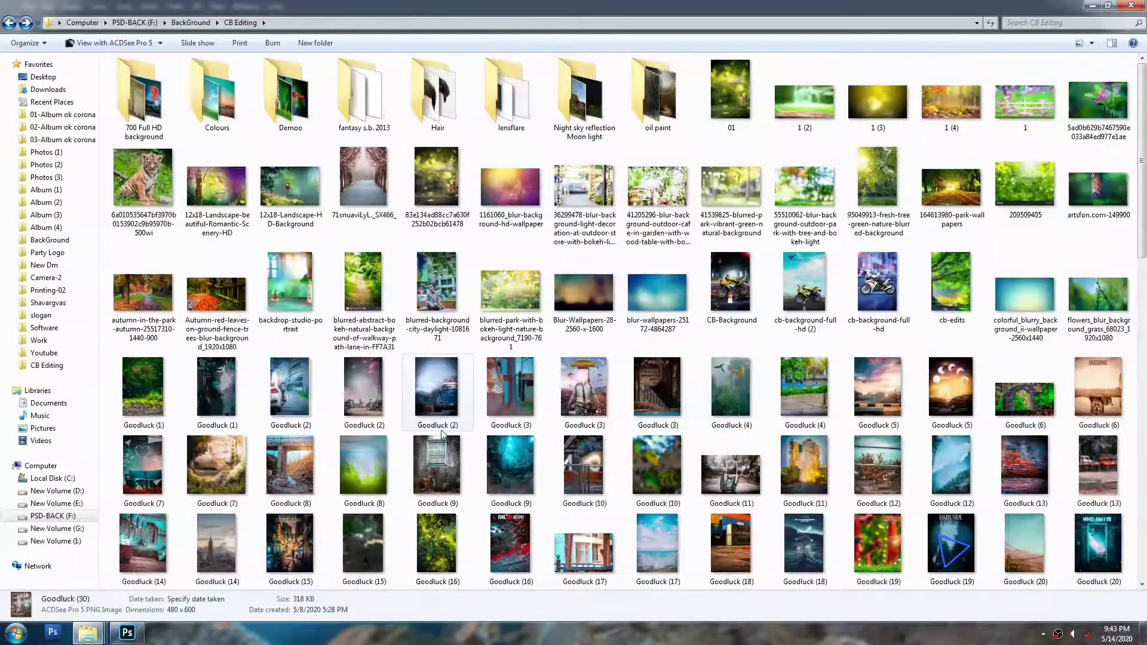
left_click(449, 403)
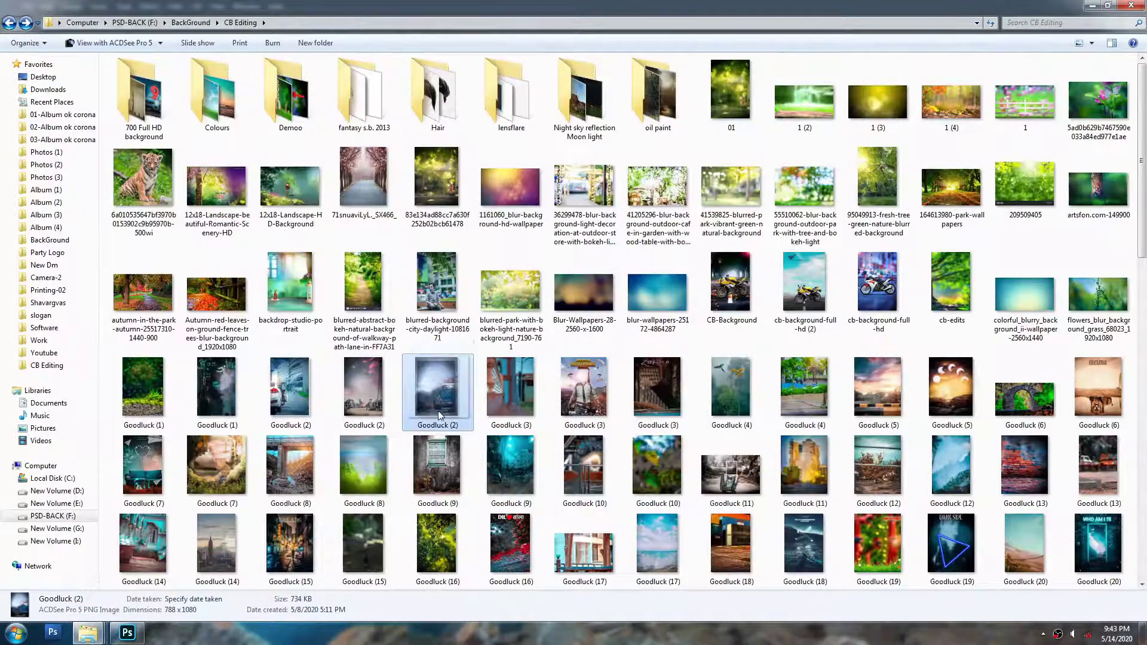
left_click(366, 399)
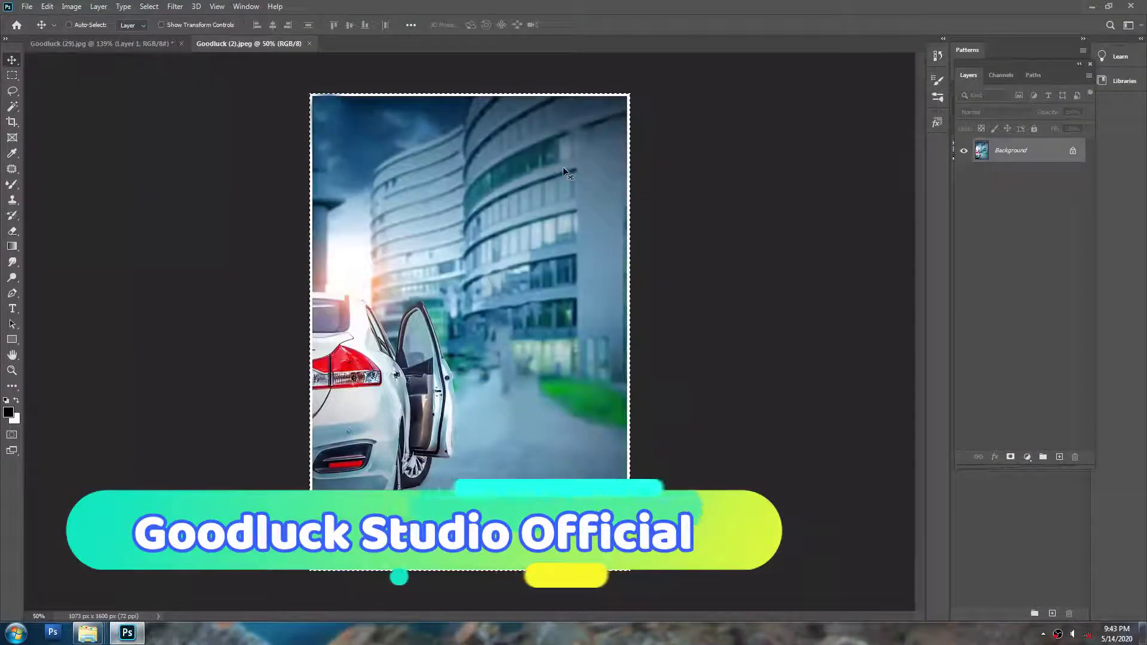
key("ctrl+w")
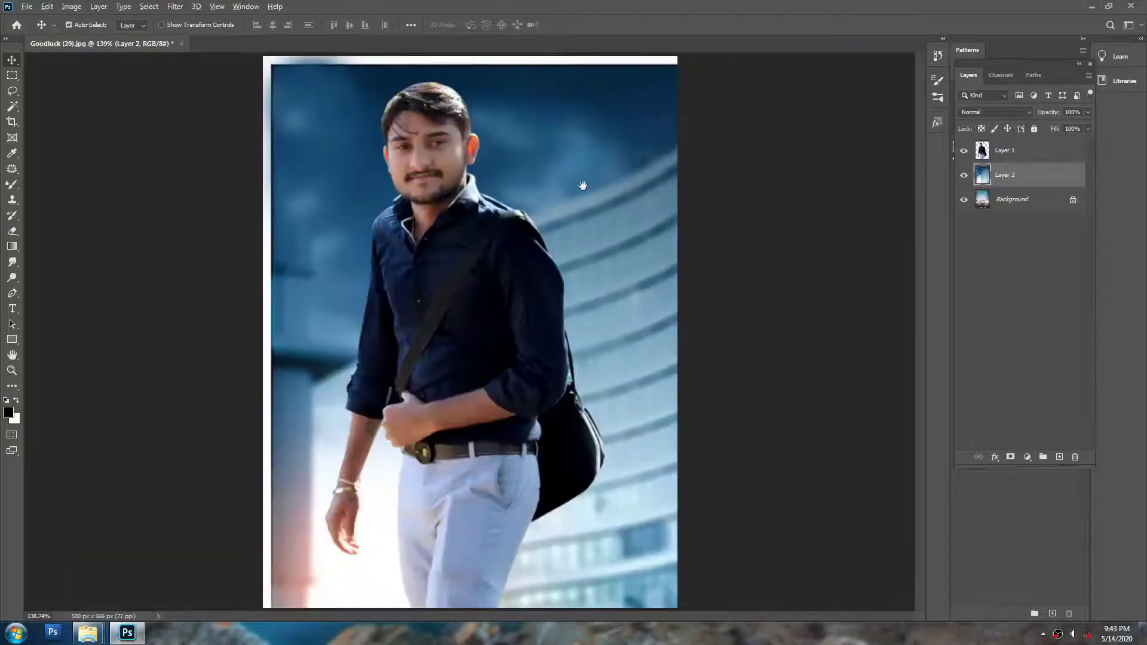
key("ctrl+minus")
key("ctrl+minus")
key("ctrl+t")
left_click_drag(575, 285, 476, 219)
left_click_drag(674, 111, 569, 276)
key("Escape")
Step: Scale the white-car background to 47.75% and position it behind the man with the car beside his lowered arm
key("ctrl+t")
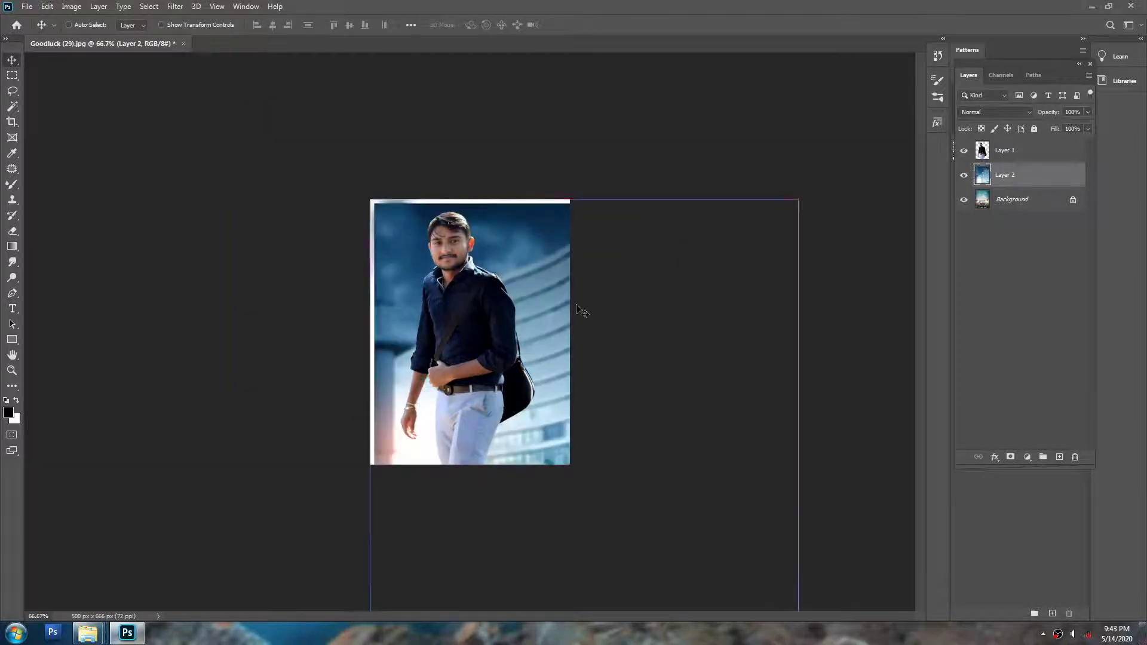
left_click_drag(707, 134, 557, 225)
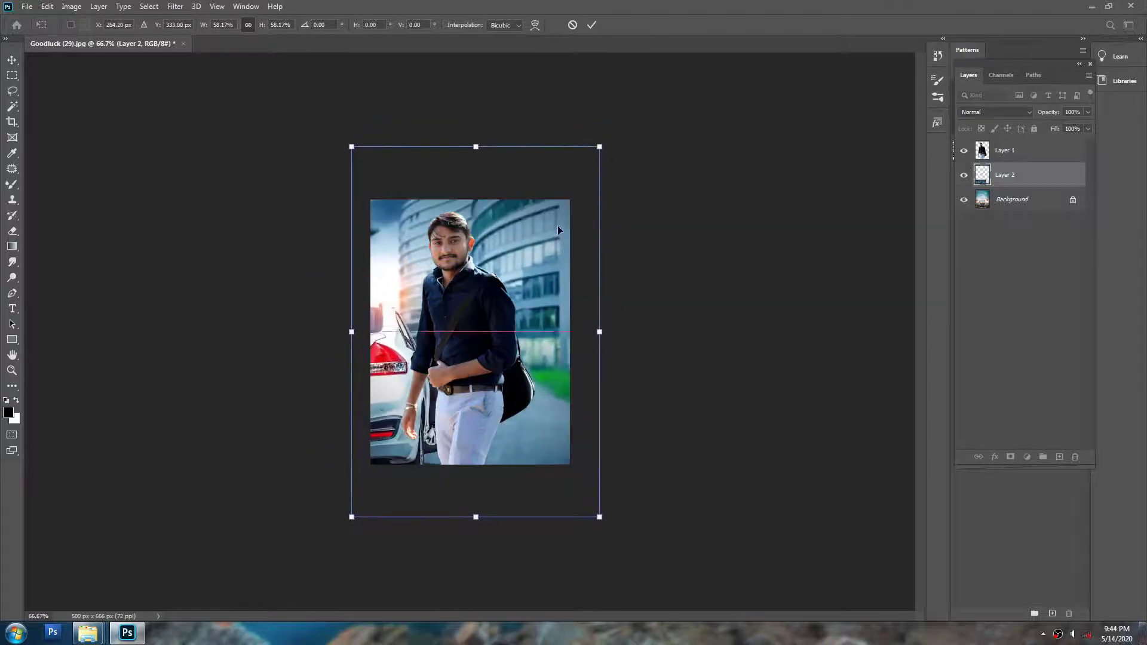
left_click_drag(596, 146, 569, 175)
mouse_move(530, 225)
left_mouse_down()
mouse_move(533, 207)
mouse_move(531, 221)
left_mouse_up()
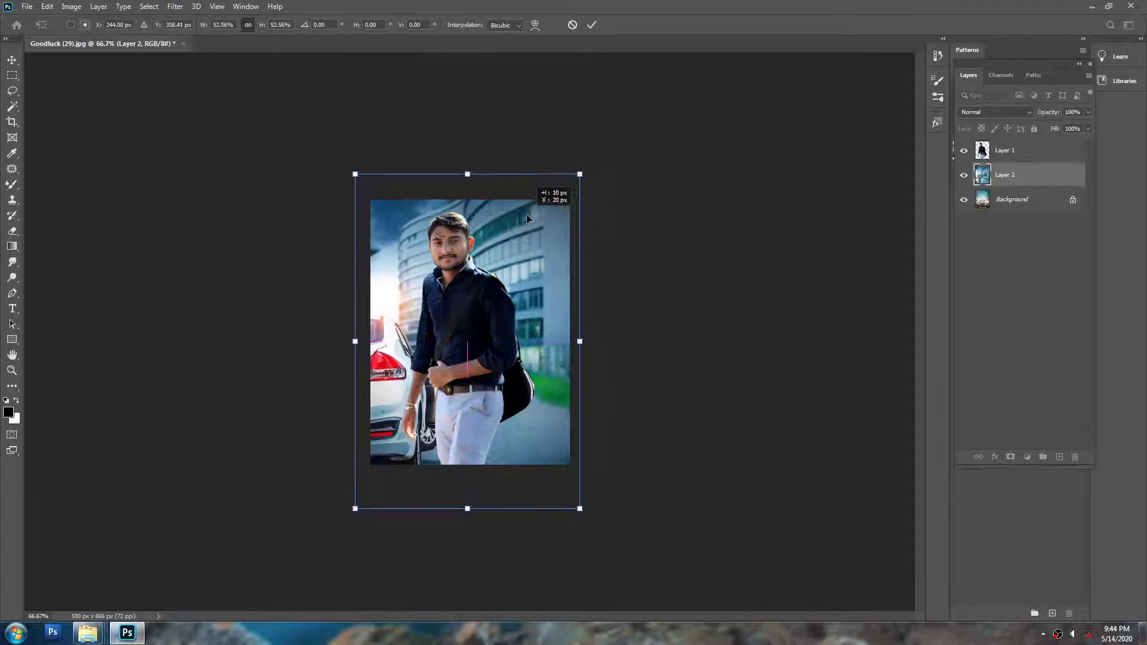
left_click_drag(578, 174, 561, 203)
left_click_drag(527, 242, 521, 231)
left_click_drag(467, 484, 467, 478)
left_click_drag(567, 478, 572, 478)
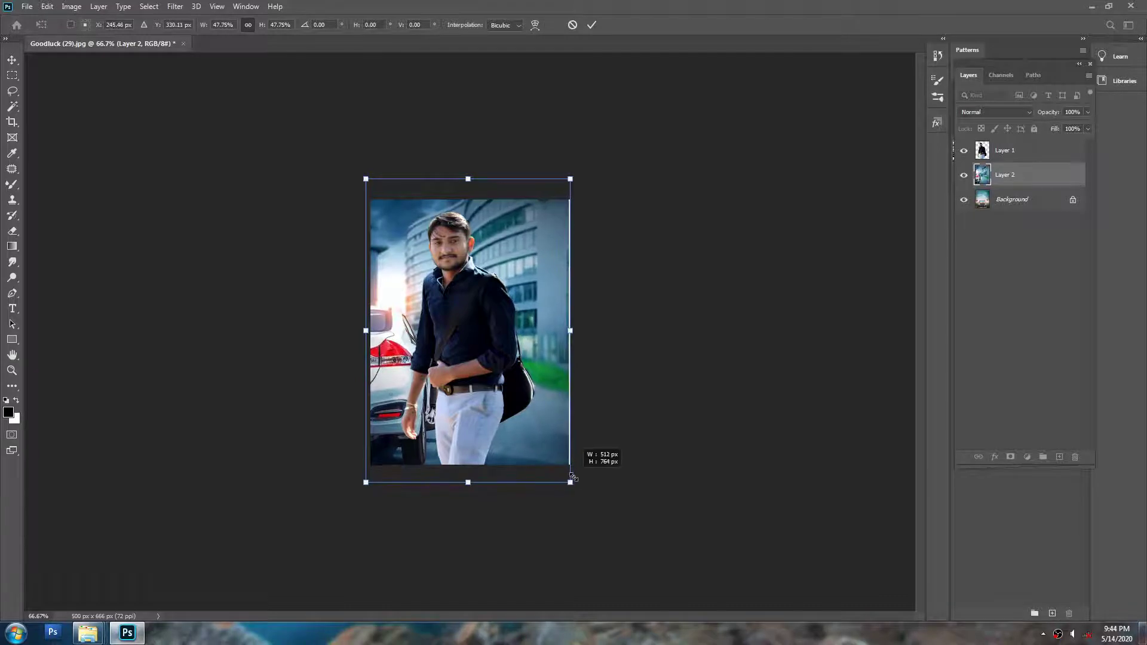
left_click_drag(539, 326, 535, 319)
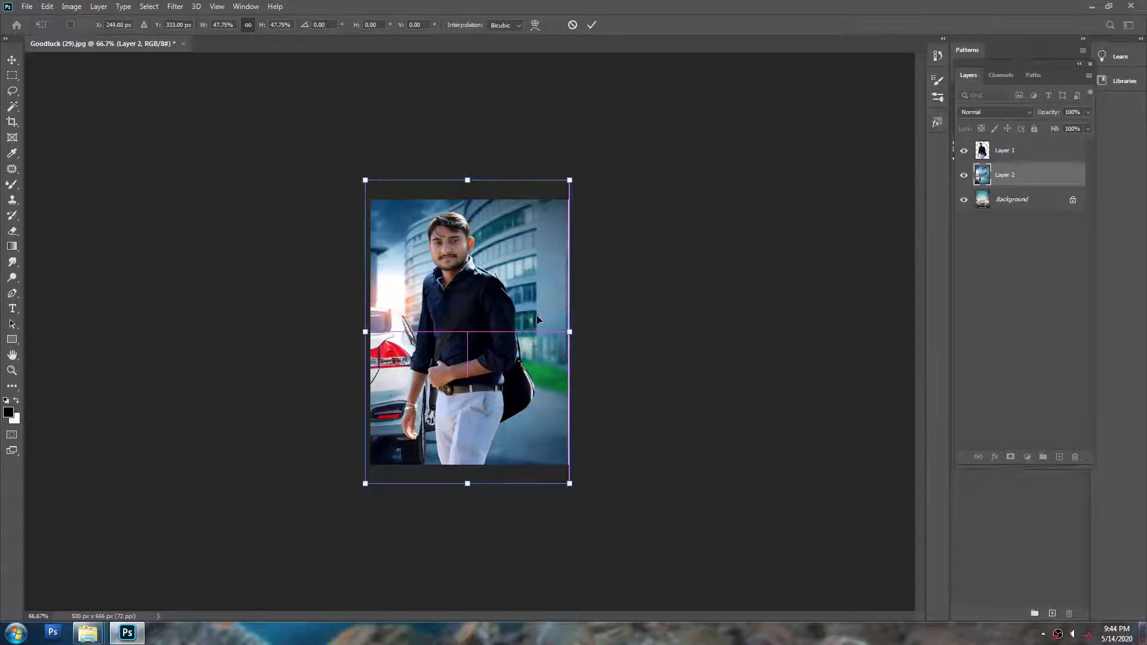
key("Return")
key("ctrl+0")
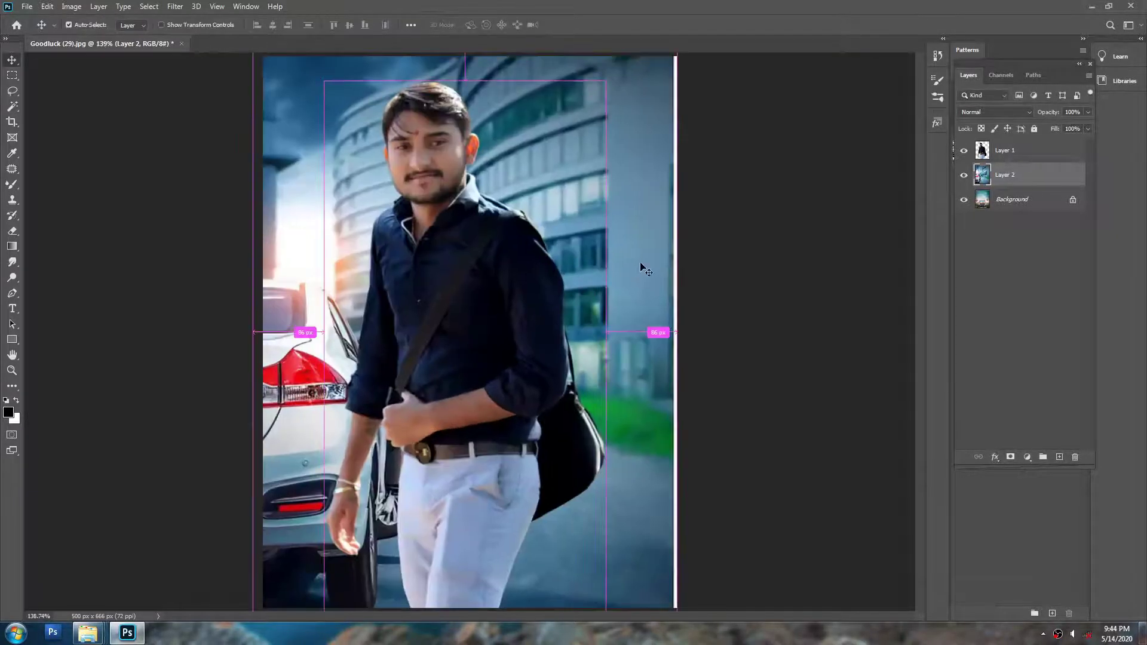
Step: Enlarge the white-car background slightly so it covers the white strip along the canvas's right edge
key("t")
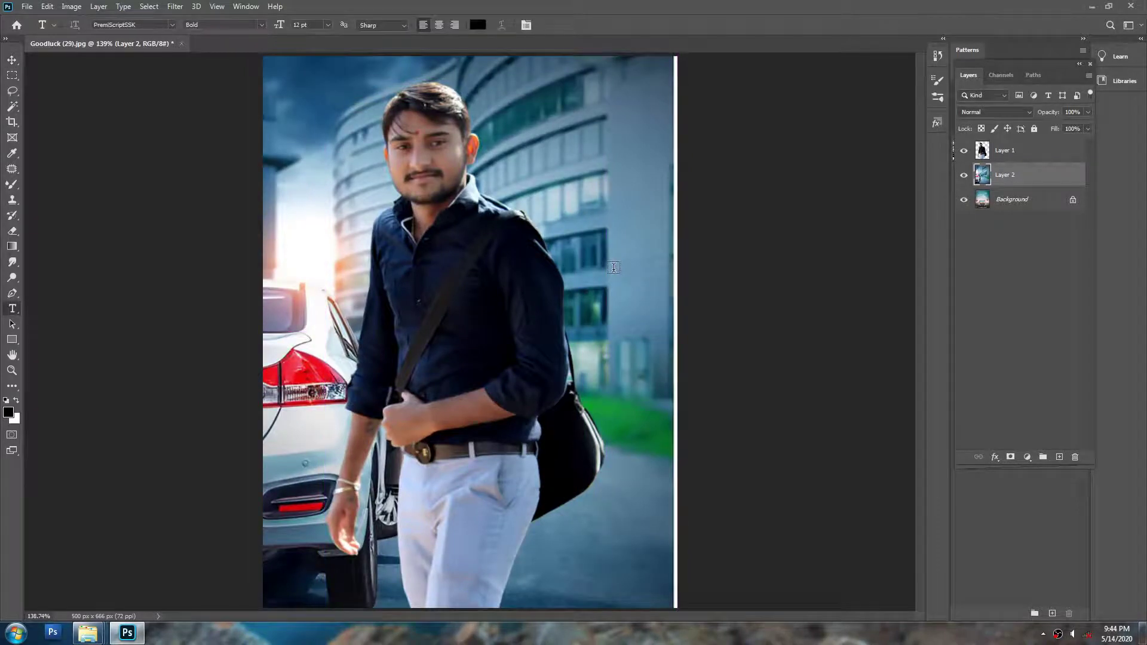
key("v")
left_click(593, 221, "alt")
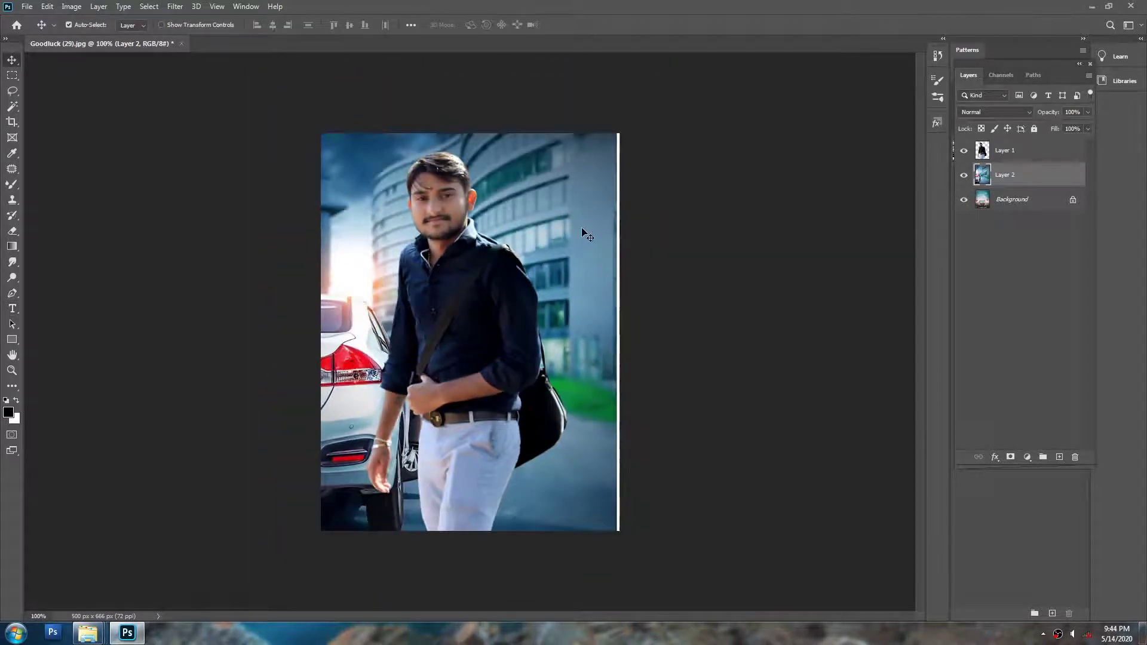
key("ctrl+t")
left_click_drag(619, 559, 622, 554)
key("Return")
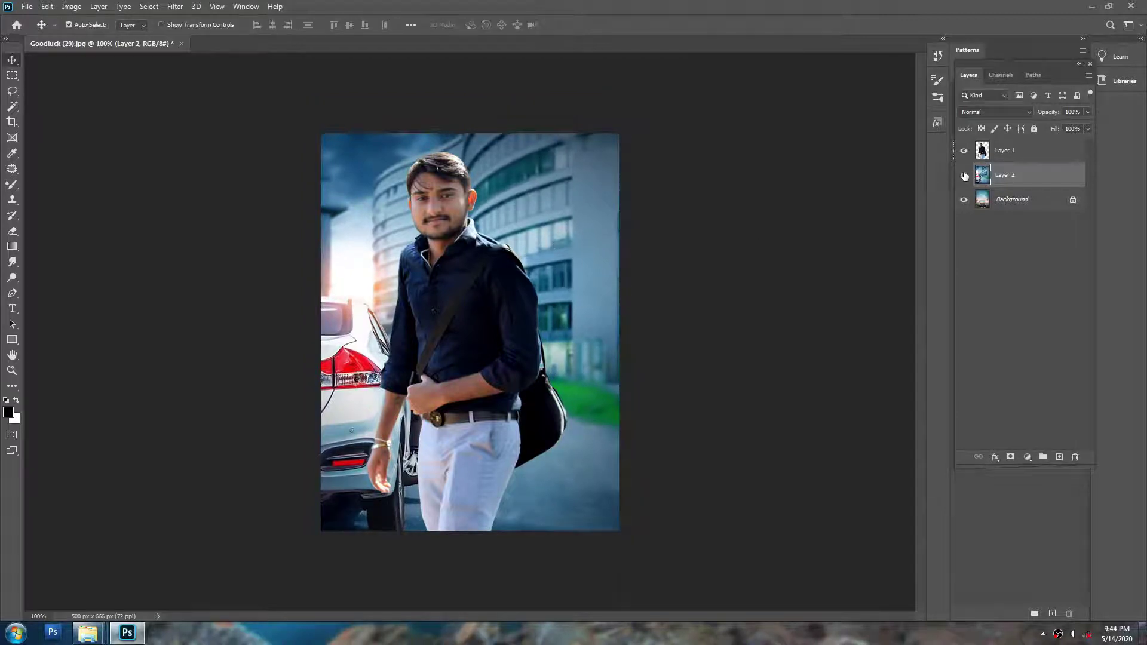
Step: Toggle the visibility of the white-car background to compare the composite with and without it
left_click(964, 176)
left_click(964, 176)
left_click(964, 176)
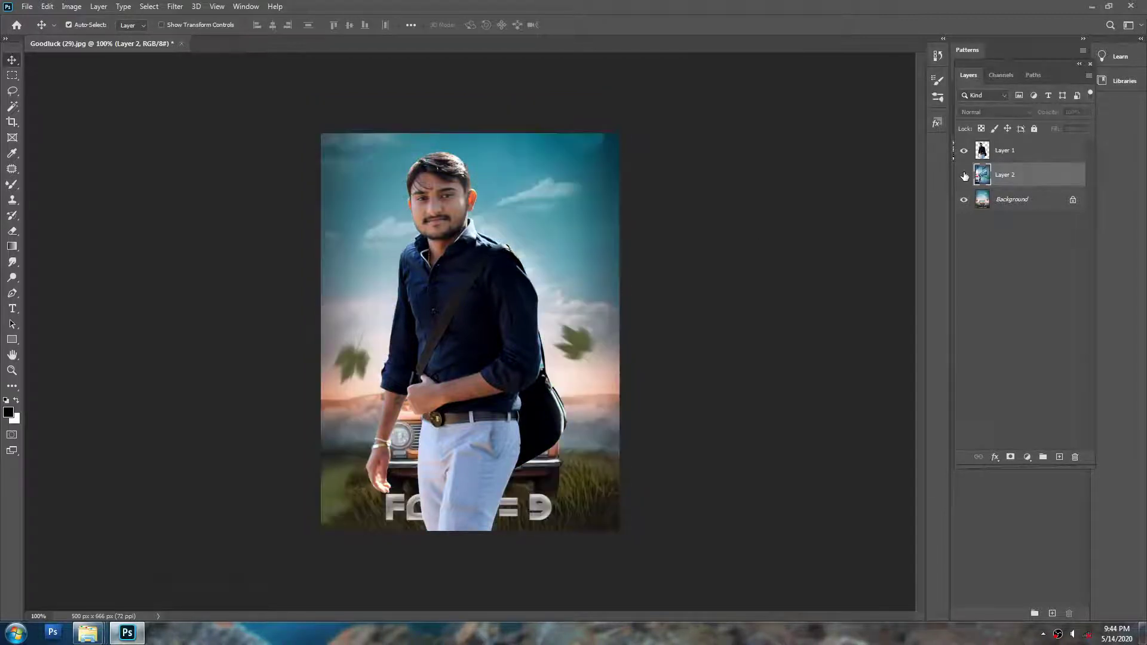
left_click(964, 175)
left_click(964, 176)
Step: Move the man's layer to the right so he stands clear of the white car and its open door
left_click(1020, 202)
left_click(466, 262)
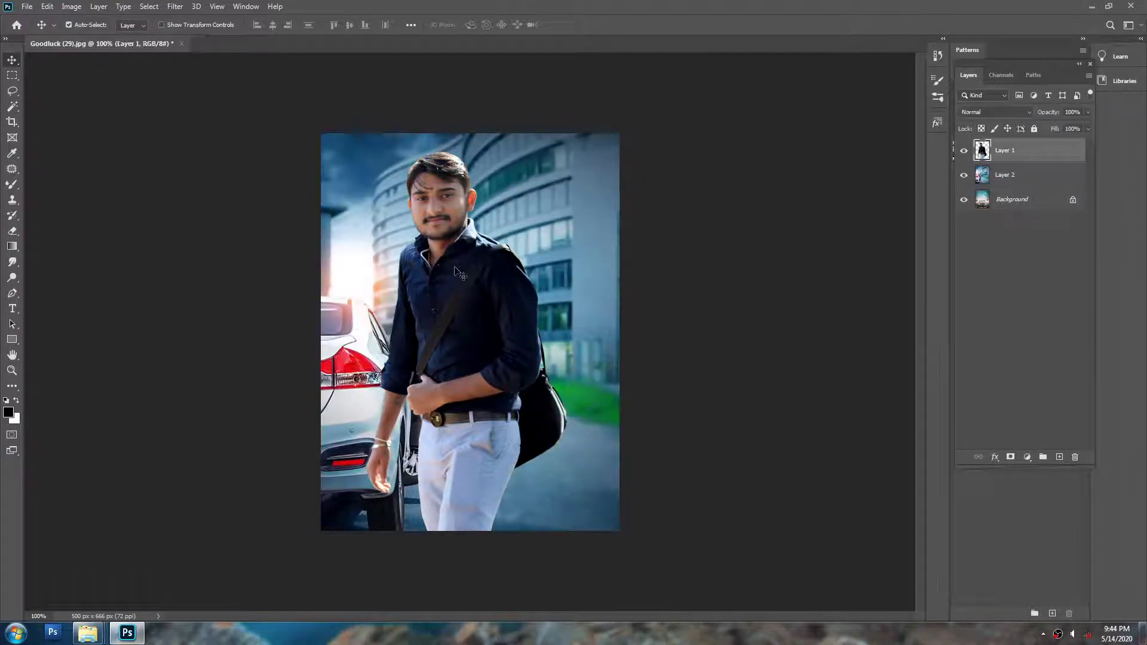
left_click_drag(455, 268, 505, 273)
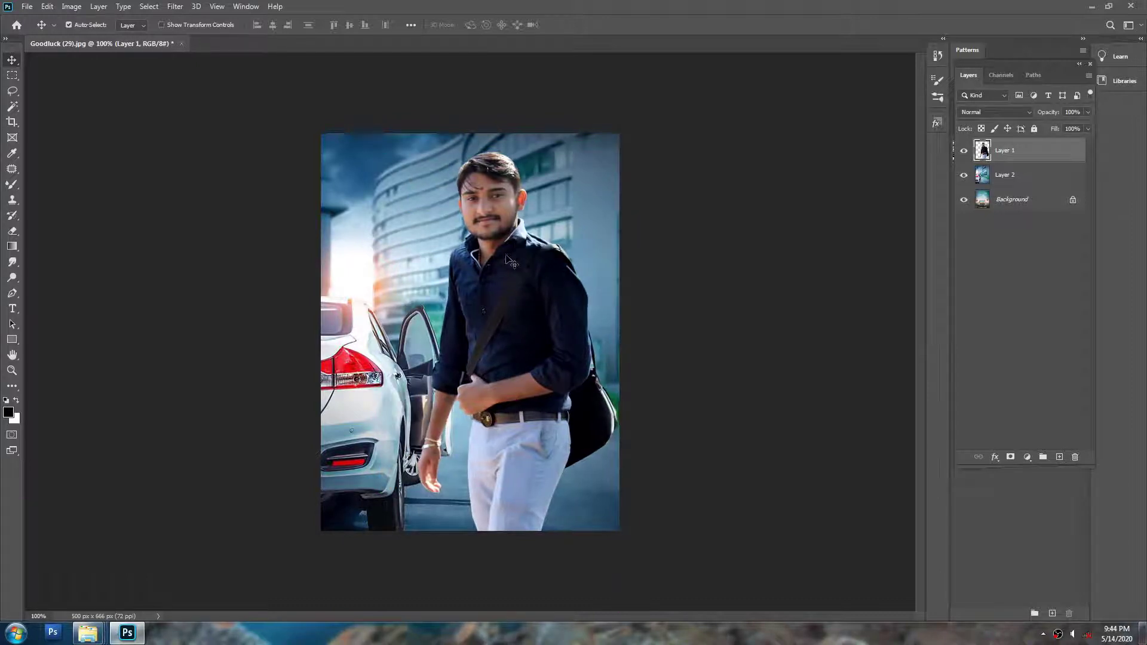
Step: Bring an orange radial glow image from the lensflare folder into the composite as a new layer
left_click(489, 172)
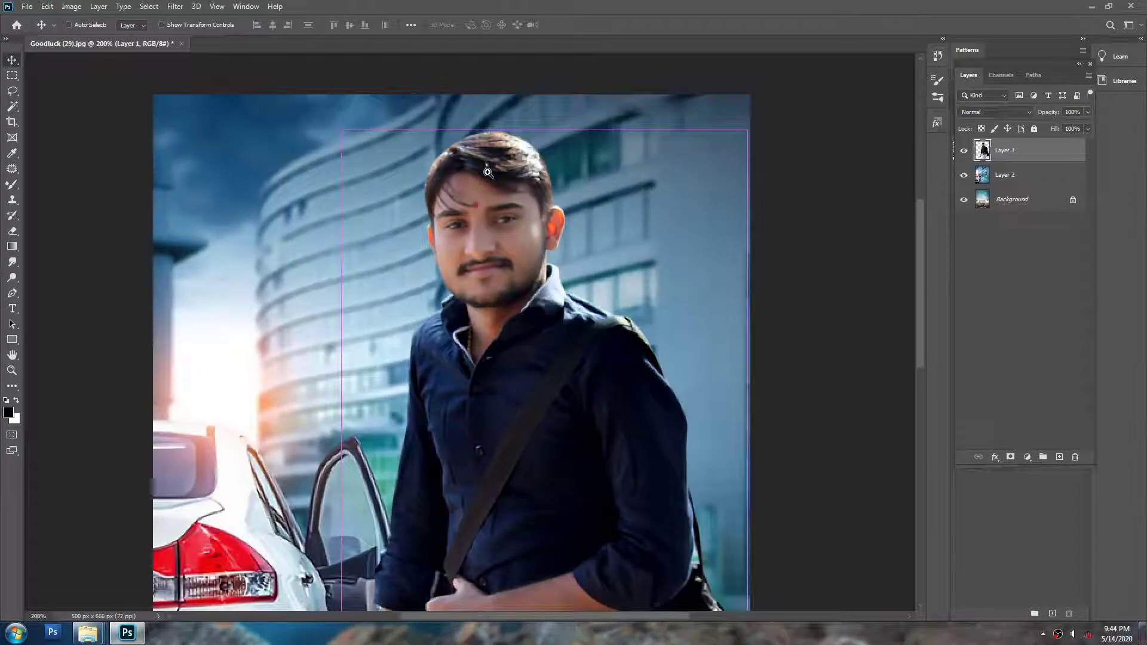
mouse_move(88, 633)
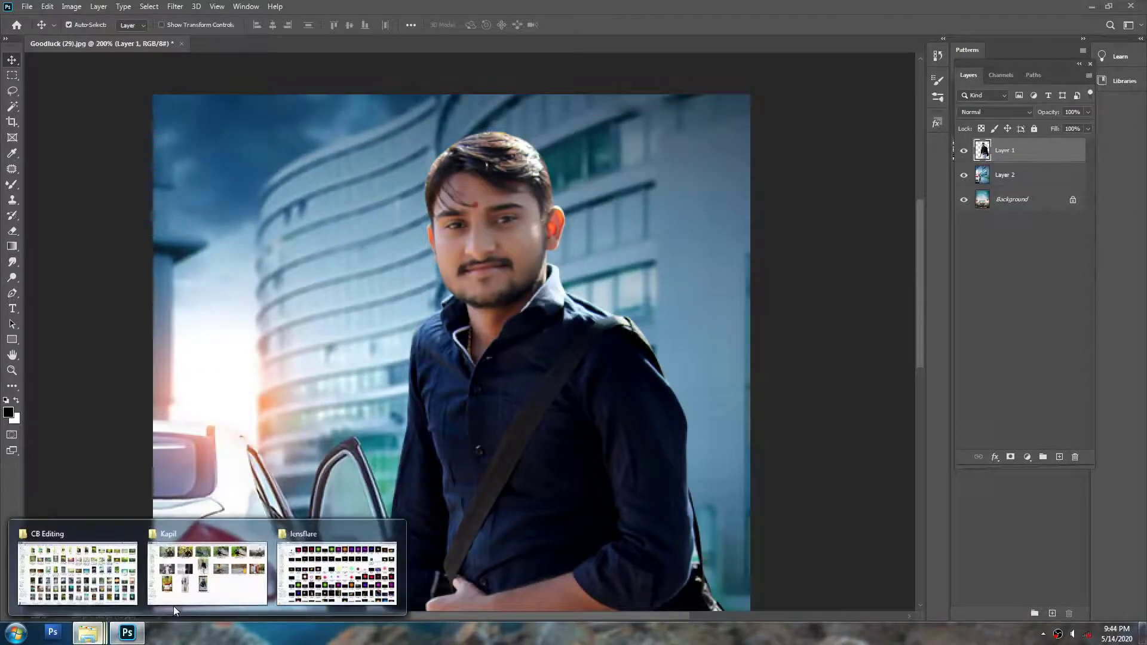
left_click(340, 568)
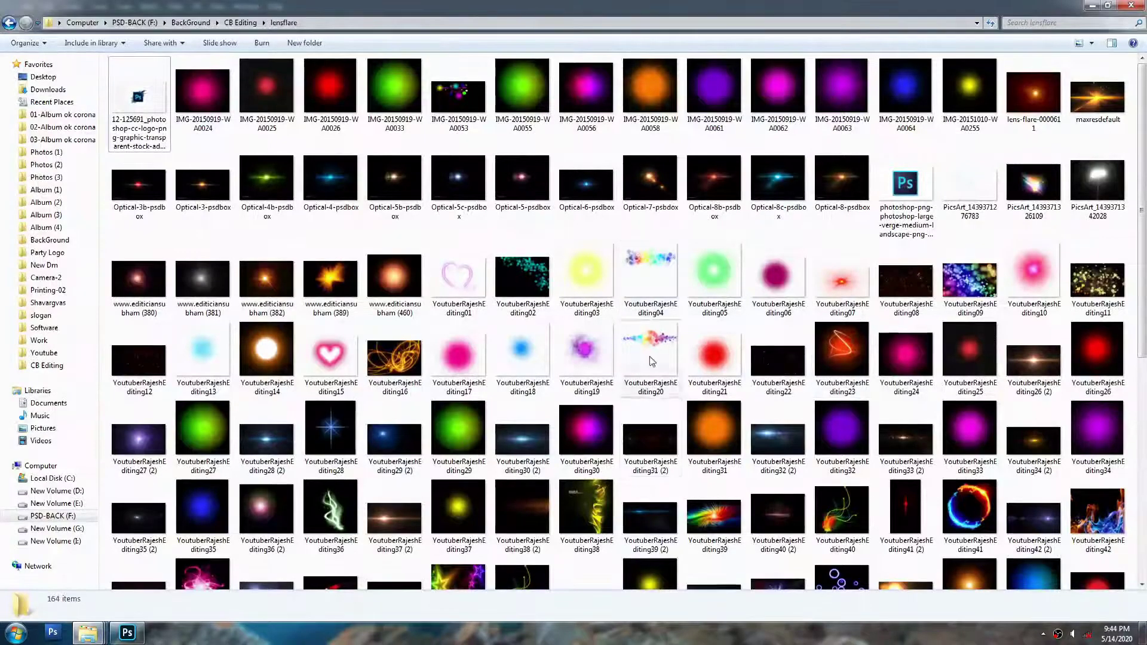
scroll(988, 451, "down", 5)
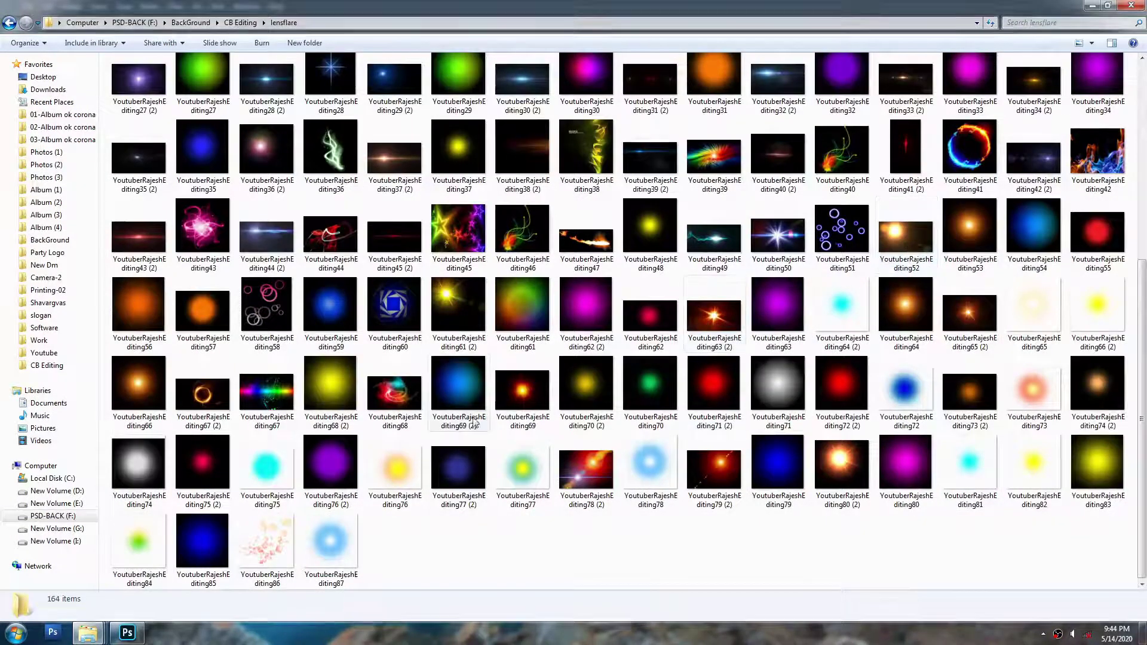
left_click(319, 387)
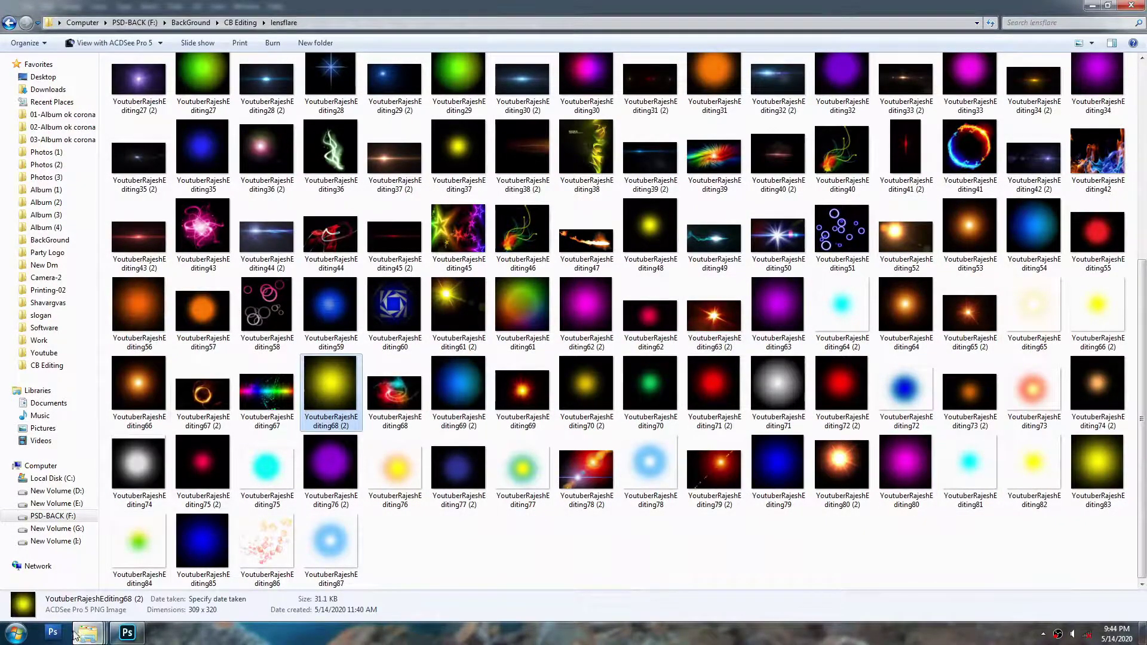
left_click_drag(124, 378, 631, 18)
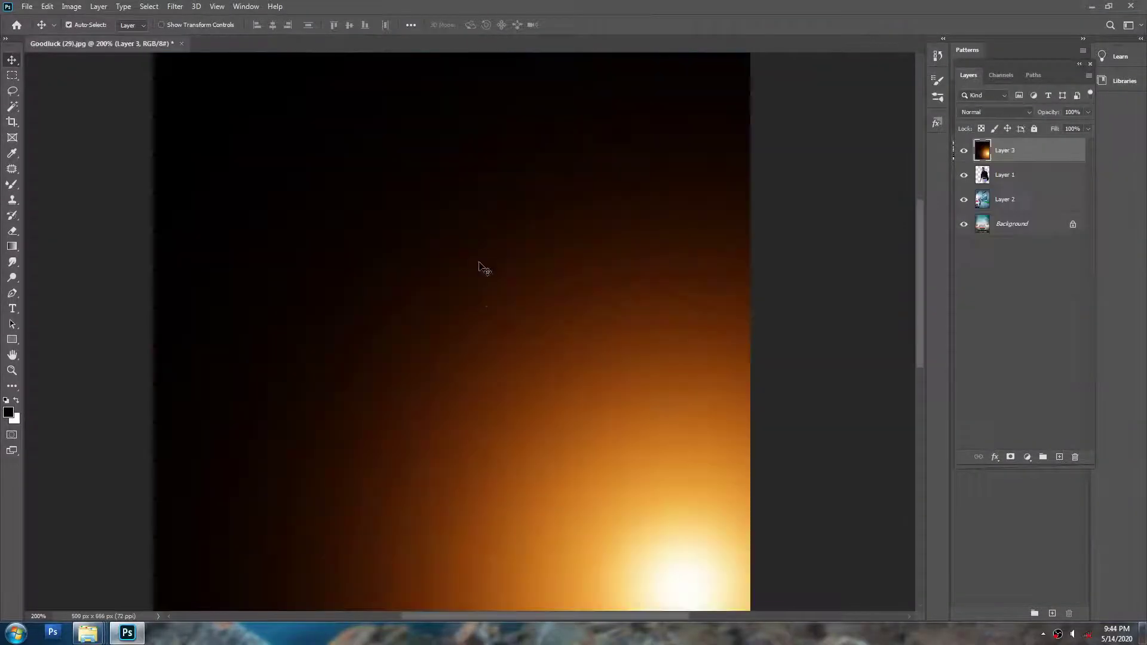
Step: Move the orange glow layer beneath the man's layer and set its blend mode to Exclusion
left_click(522, 289, "ctrl+alt")
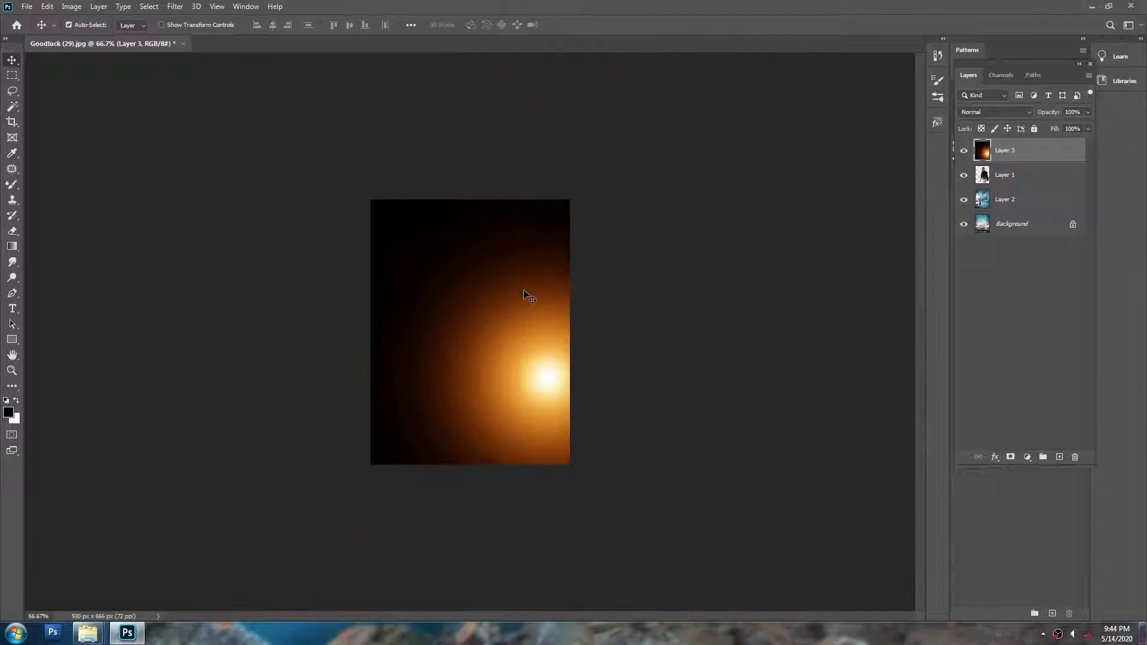
key("ctrl+bracketleft")
key("ctrl")
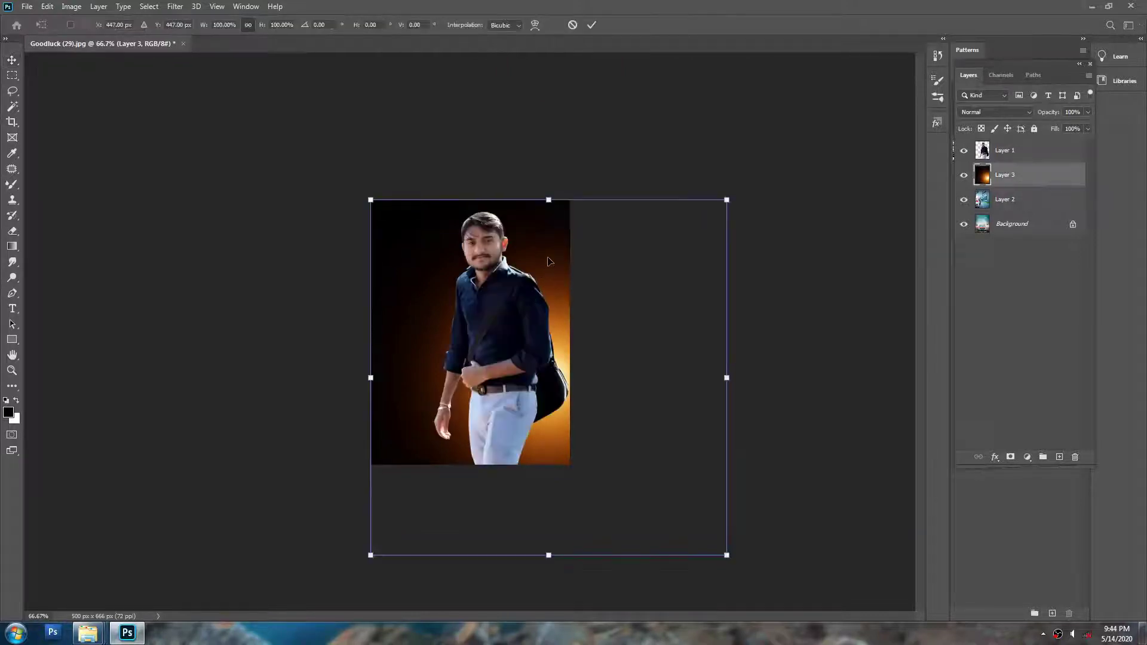
left_click(1023, 112)
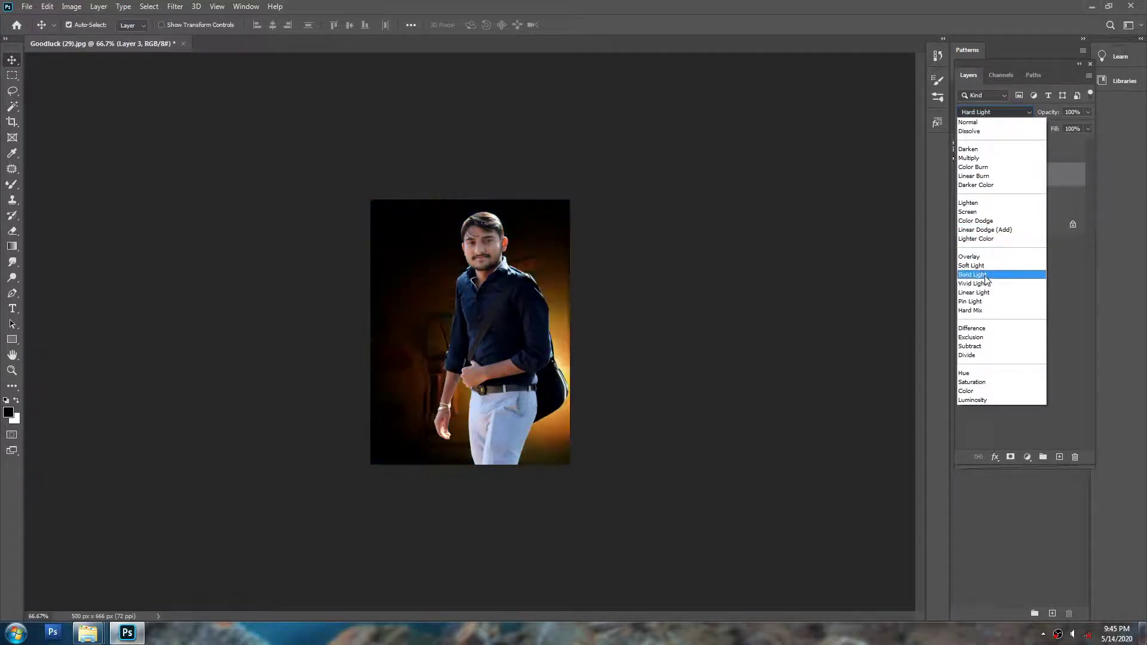
left_click(989, 338)
Step: Scale the orange glow proportionally to 58.93% and position it over the bright sunlight above the white car
key("ctrl+t")
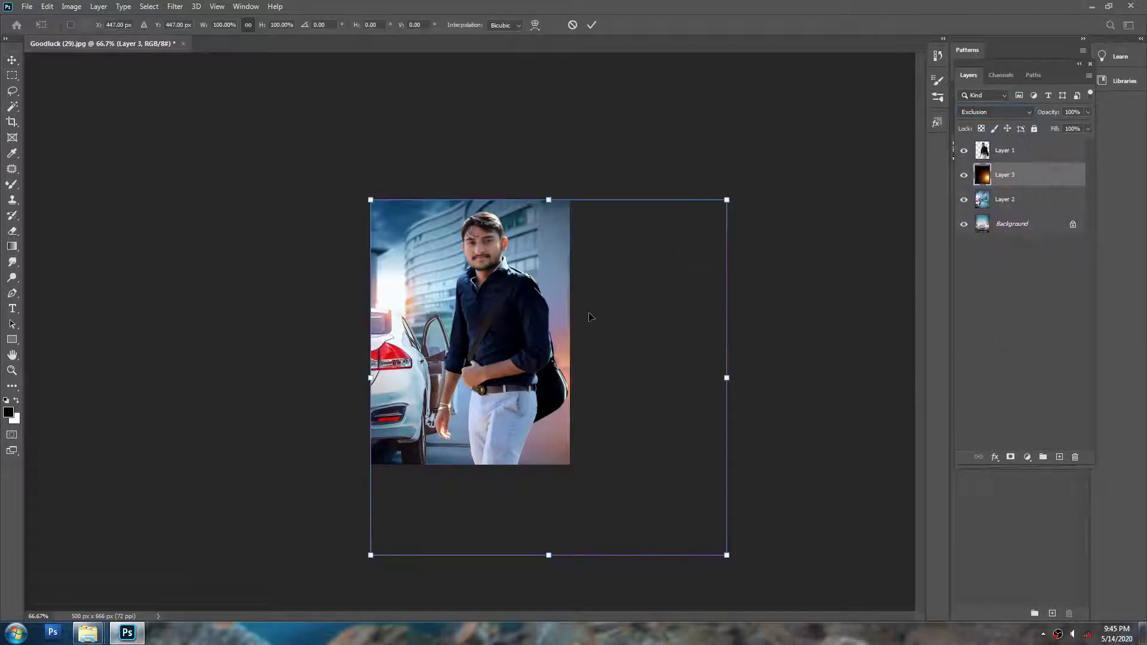
left_click_drag(589, 313, 475, 274)
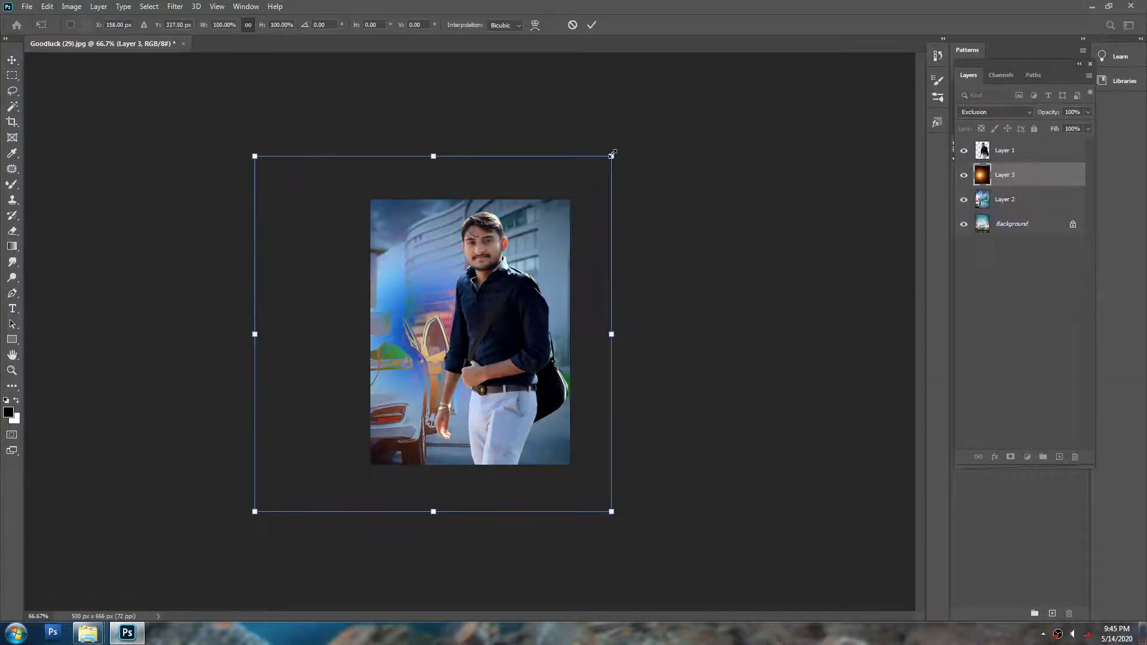
left_click_drag(611, 156, 468, 299)
left_click_drag(405, 401, 424, 297)
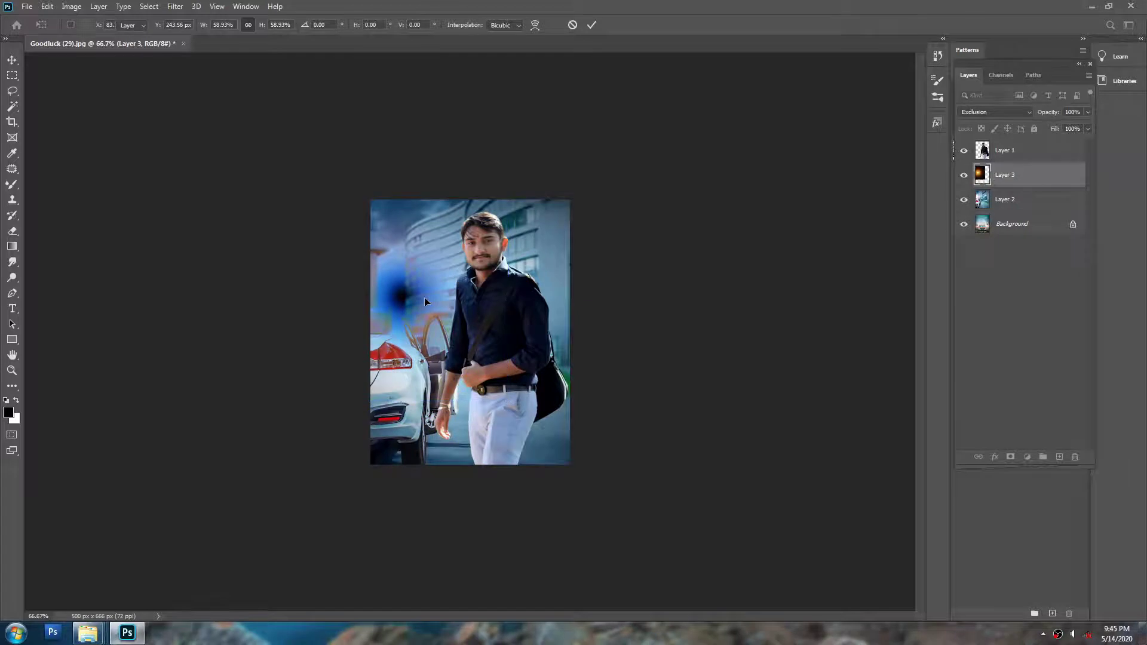
key("Return")
Step: Set the glow layer's blend mode to Soft Light and move the glow down over the white car's rear
left_click(975, 98)
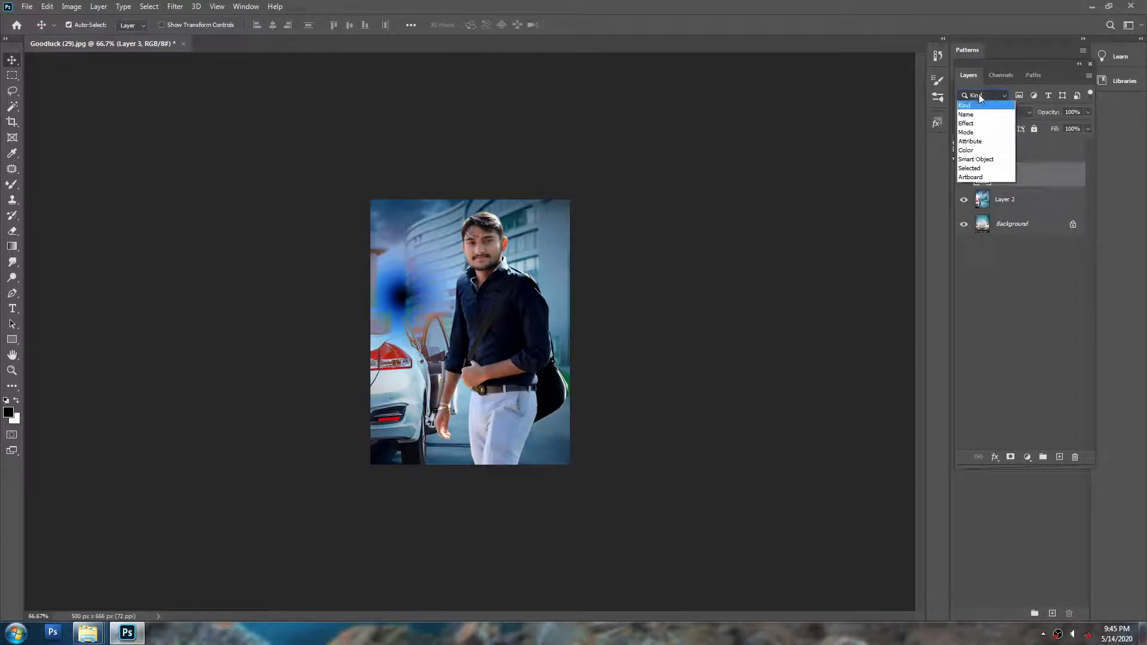
left_click(1022, 116)
left_click(1024, 112)
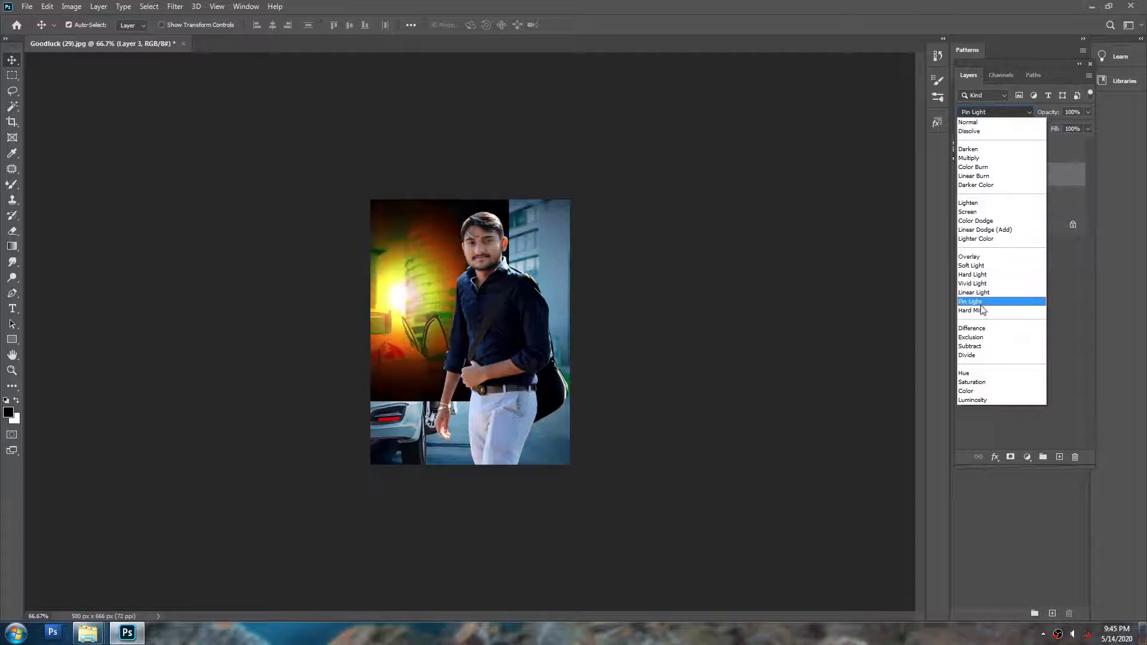
left_click(984, 266)
left_click_drag(395, 306, 397, 362)
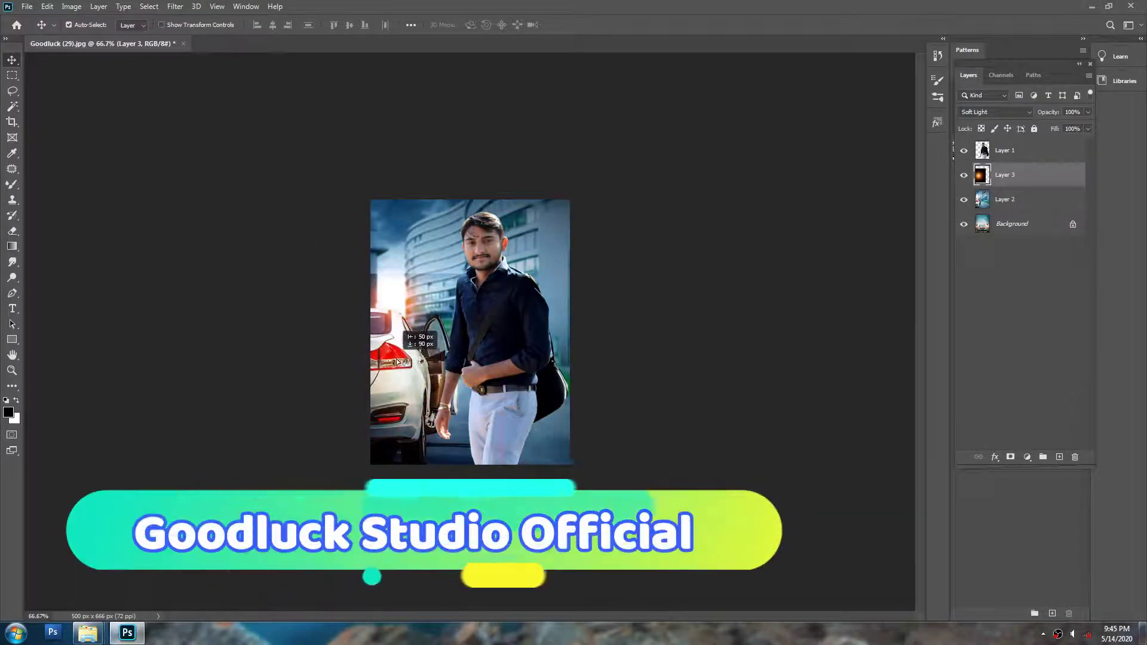
Step: Erase the outer edges of the glow beside the man and below the car with a soft 200 px Eraser
key("e")
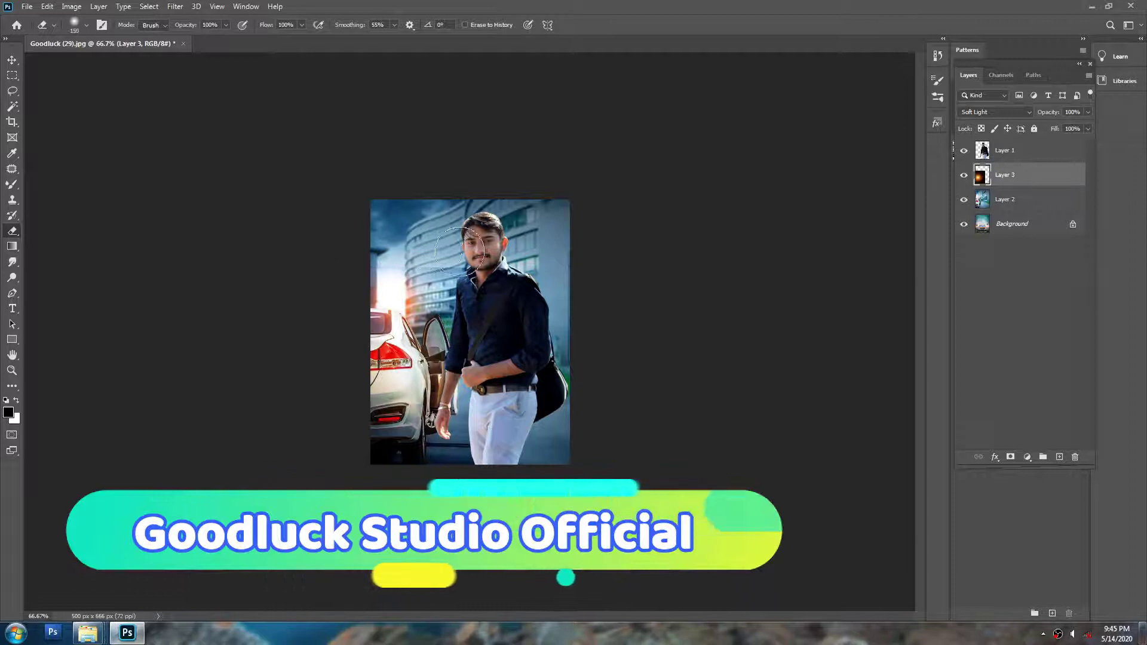
key("bracketright")
key("bracketright")
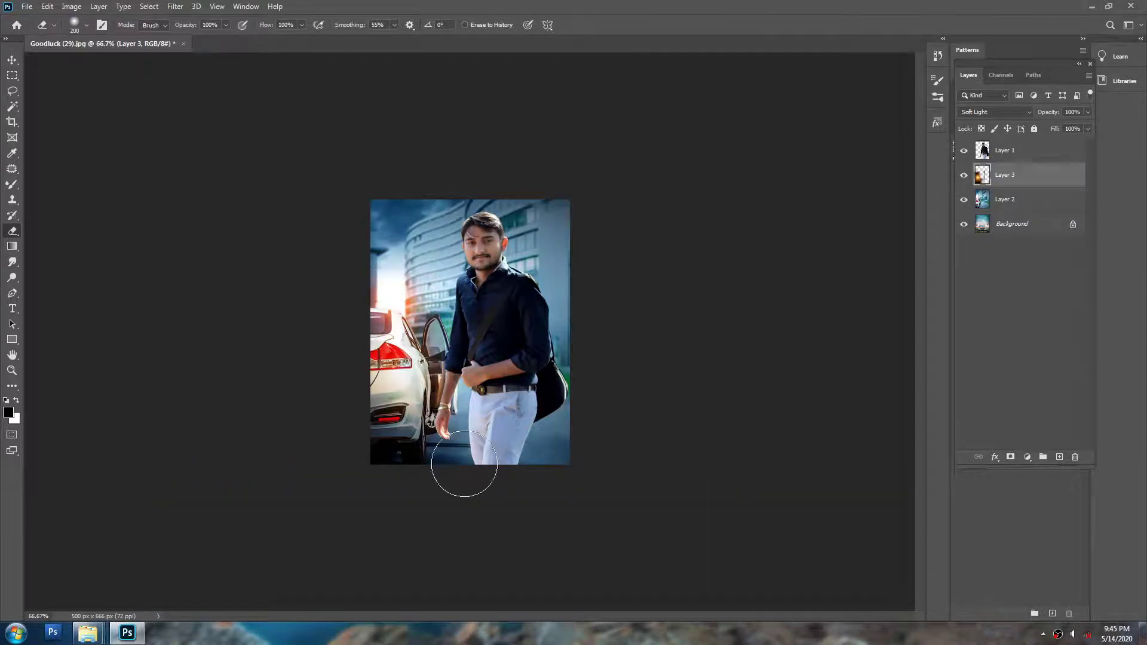
left_click_drag(464, 464, 367, 468)
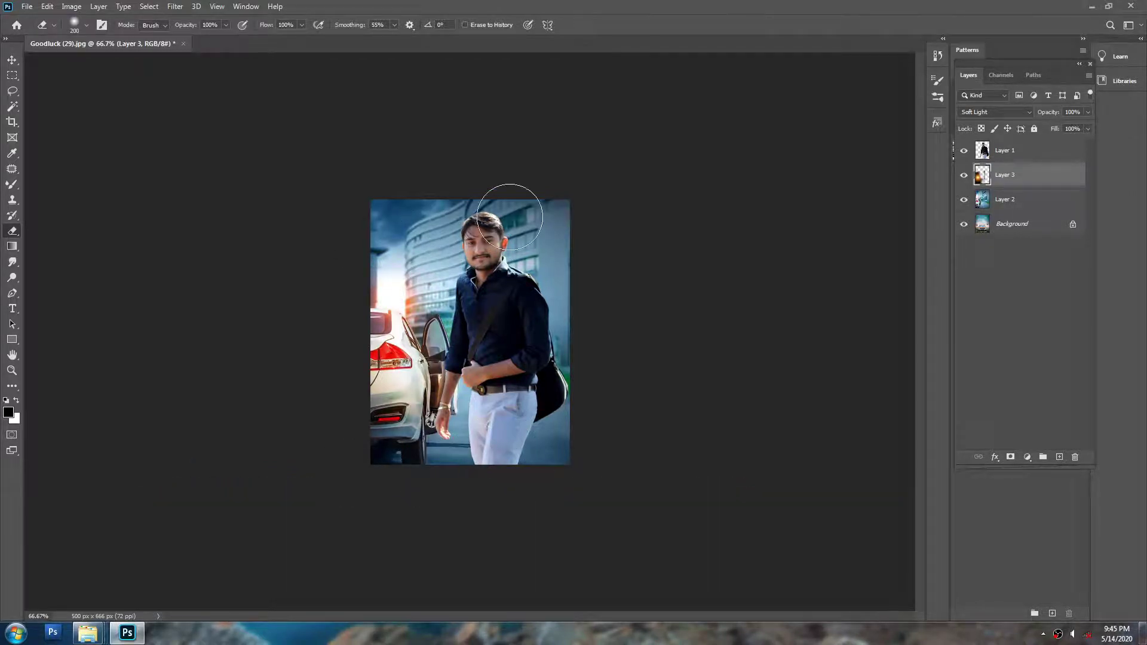
Step: Move the man's layer up about 23 px and nudge it a few pixels toward the car
key("v")
scroll(534, 338, "up", 3)
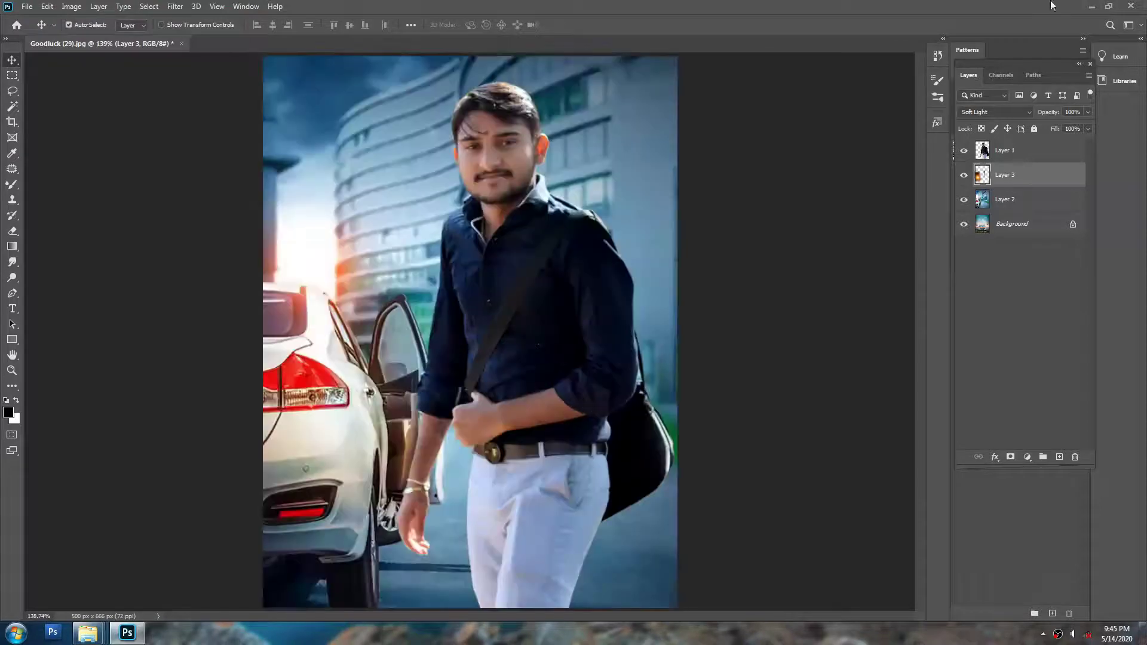
left_click_drag(516, 261, 515, 243)
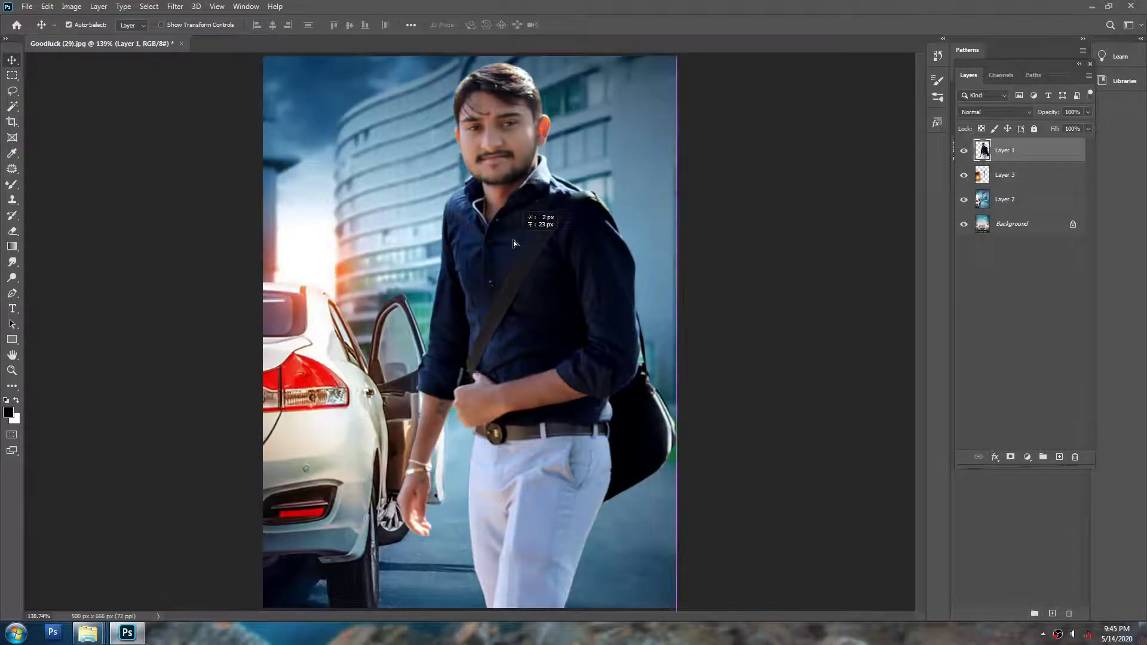
key("Left")
key("Left")
key("Left")
key("Left")
key("Left")
key("Left")
key("Left")
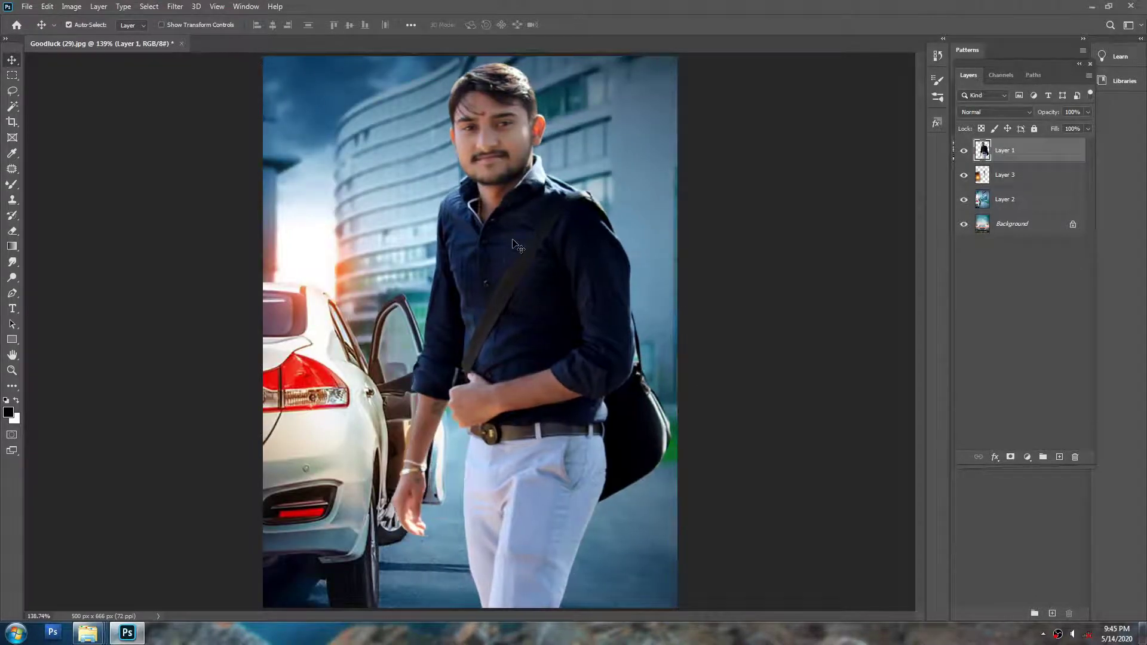
Step: Erase the rough fringe along the man's hair edge on the car's side with a 6 px Eraser
left_click(477, 80, "ctrl")
left_click(478, 81, "ctrl")
left_click(477, 81, "ctrl")
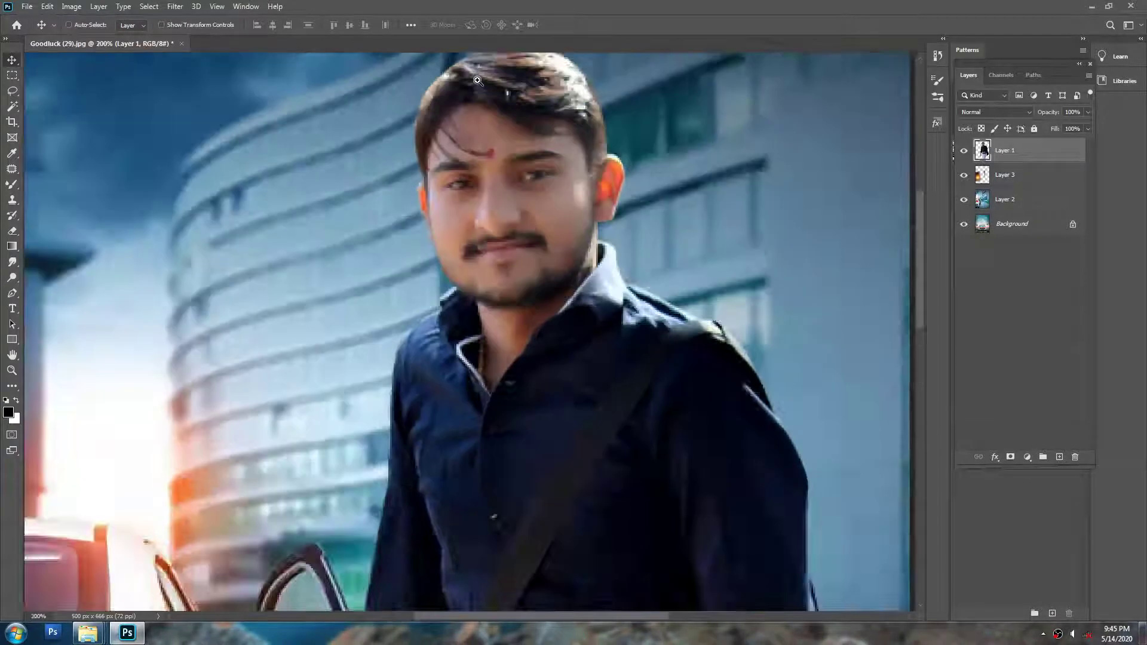
left_click(478, 80, "ctrl")
left_click(447, 122, "ctrl")
left_click(446, 122, "ctrl")
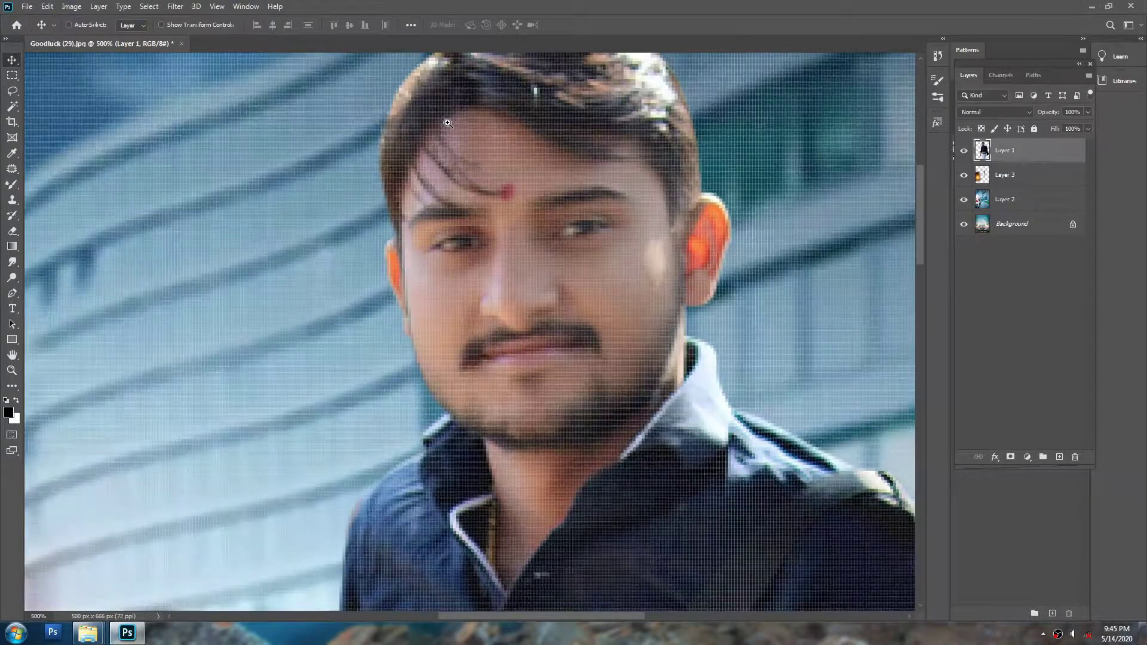
left_click(449, 117, "ctrl")
left_click_drag(449, 115, 457, 196)
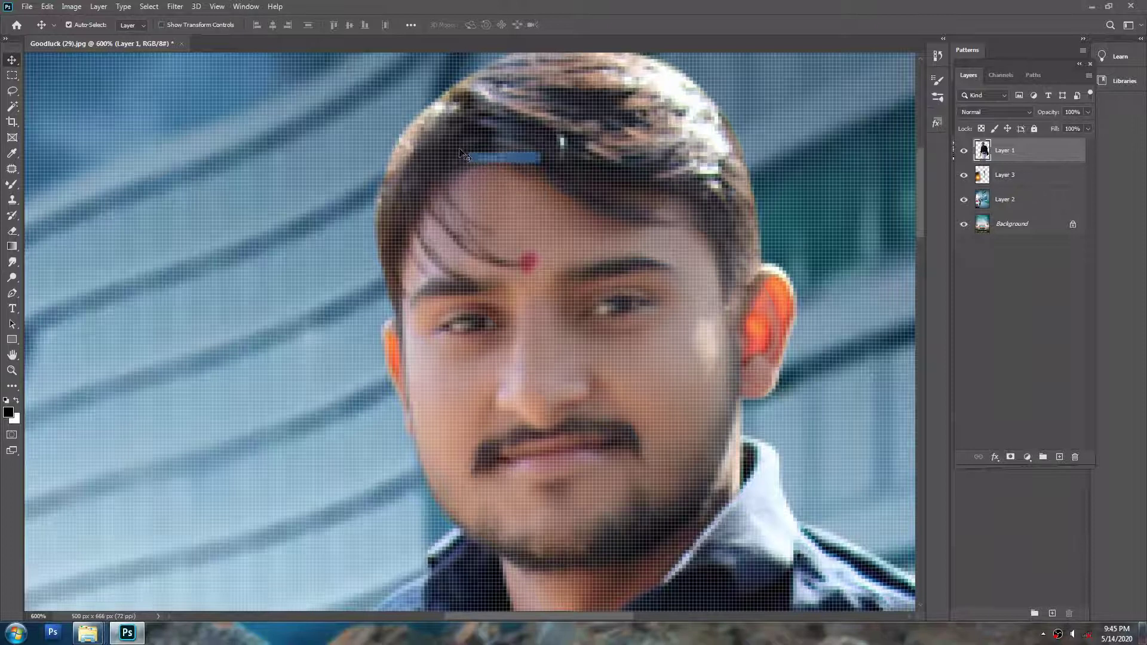
key("e")
key("bracketleft")
key("bracketleft")
key("bracketleft")
key("bracketleft")
key("bracketleft")
key("bracketleft")
key("bracketleft")
key("bracketleft")
key("bracketleft")
key("bracketleft")
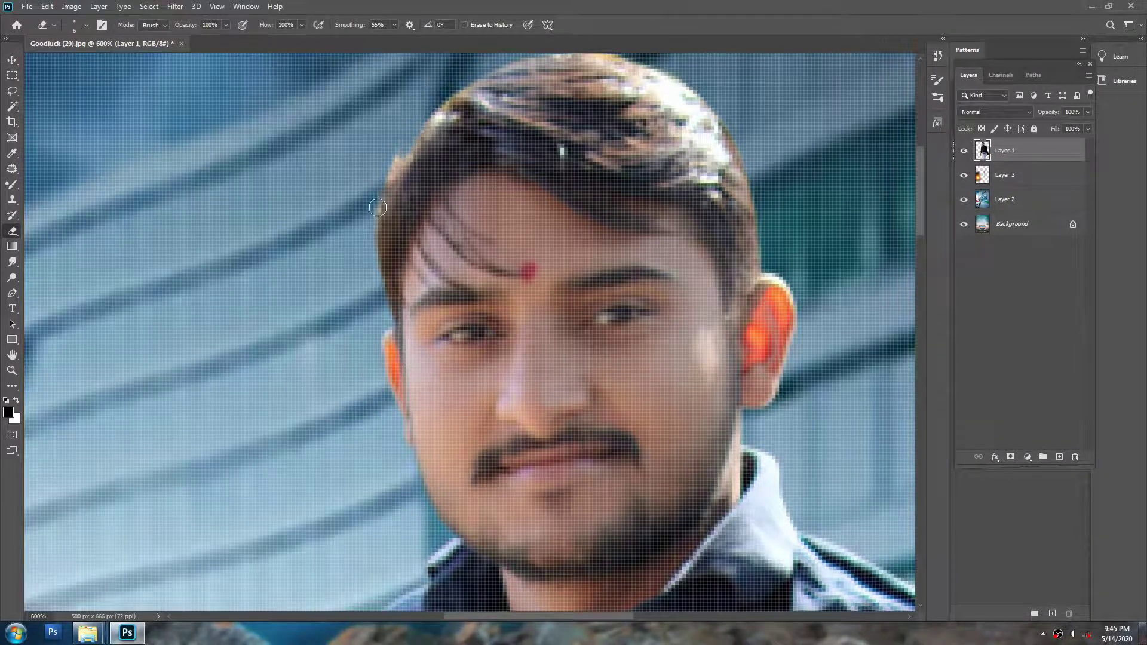
Step: Select the man's layer outline, clone darker hair over the bright highlights in his hair with a 20 px Clone Stamp, and deselect
key("v")
left_click_drag(491, 164, 494, 168)
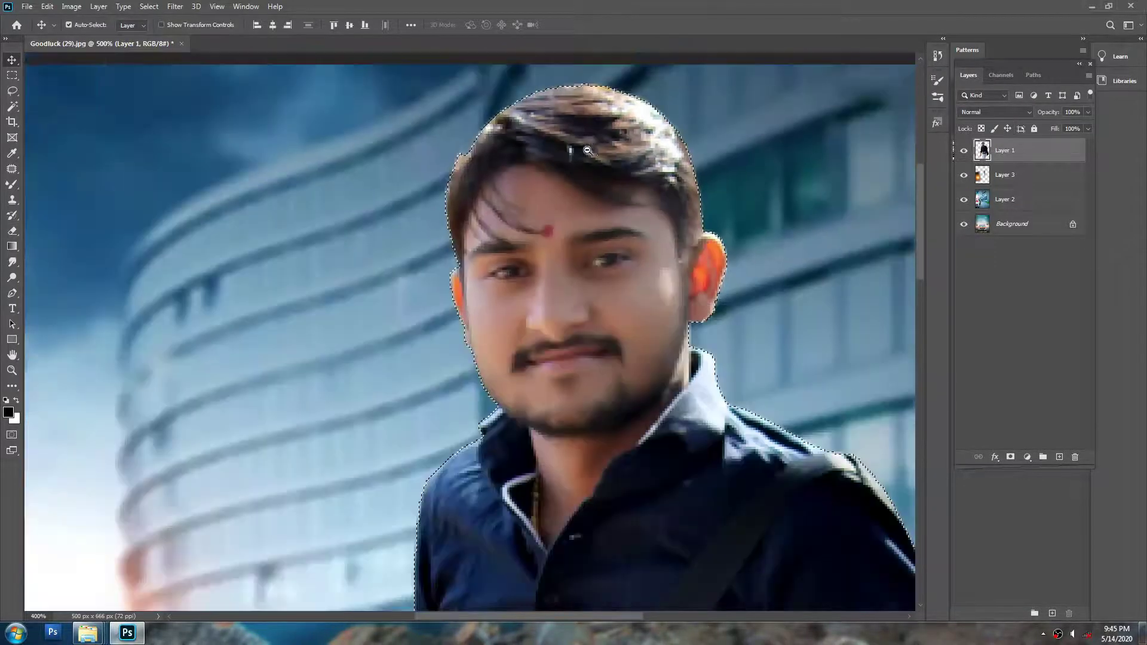
key("alt+space")
key("Escape")
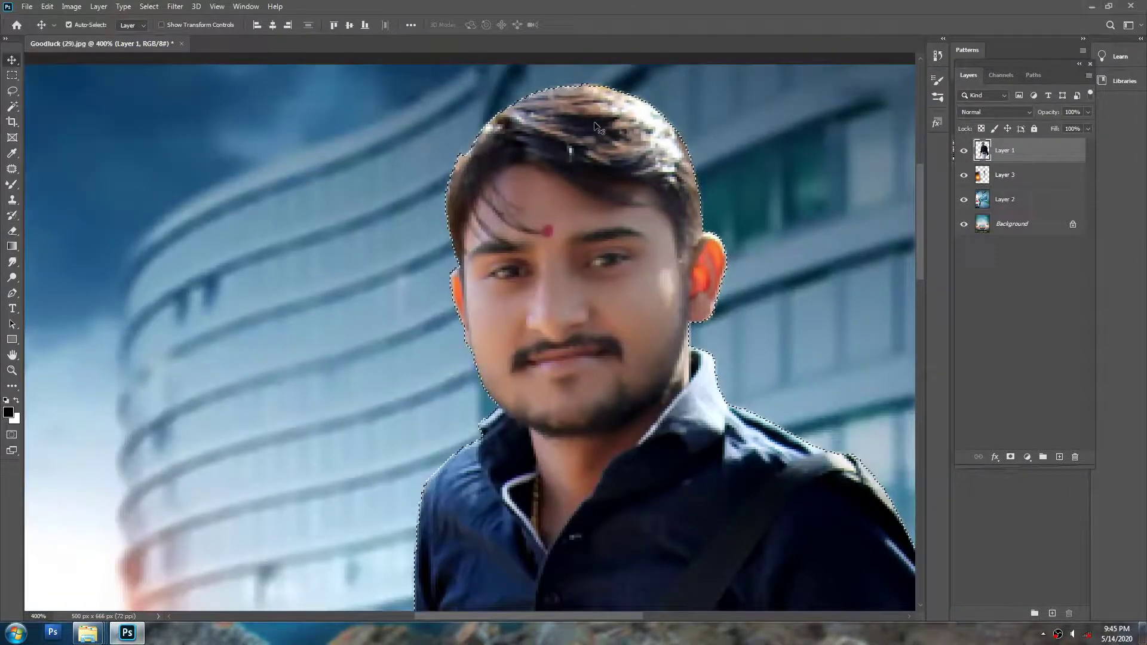
key("s")
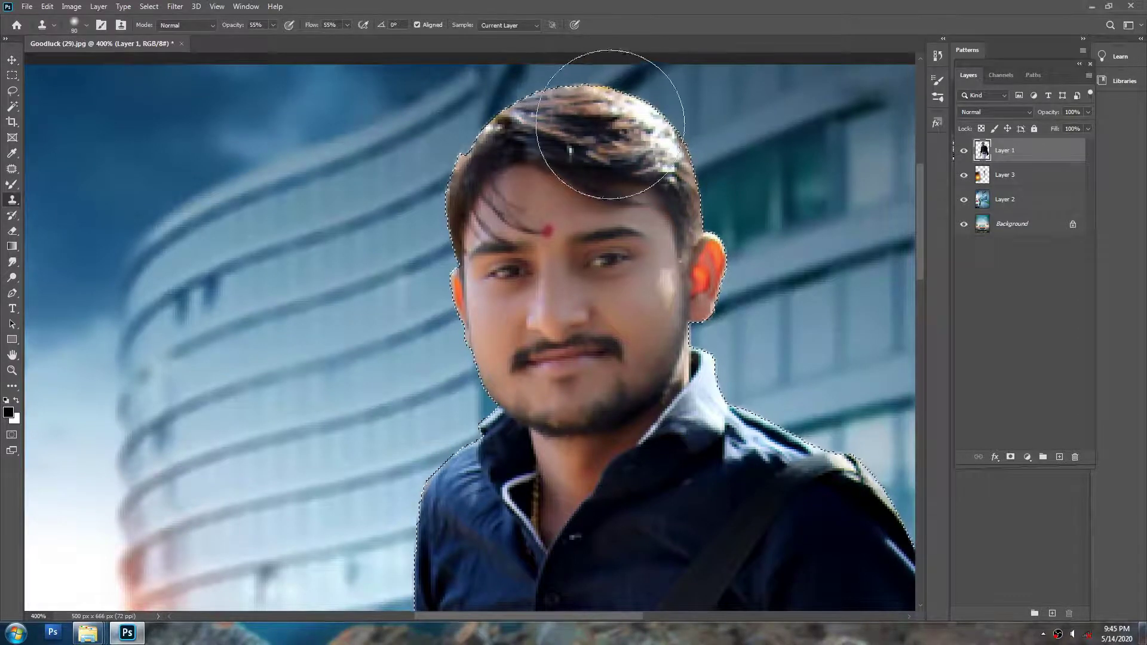
key("bracketleft")
key("bracketleft")
key("bracketleft")
key("bracketleft")
key("bracketleft")
key("bracketleft")
key("bracketleft")
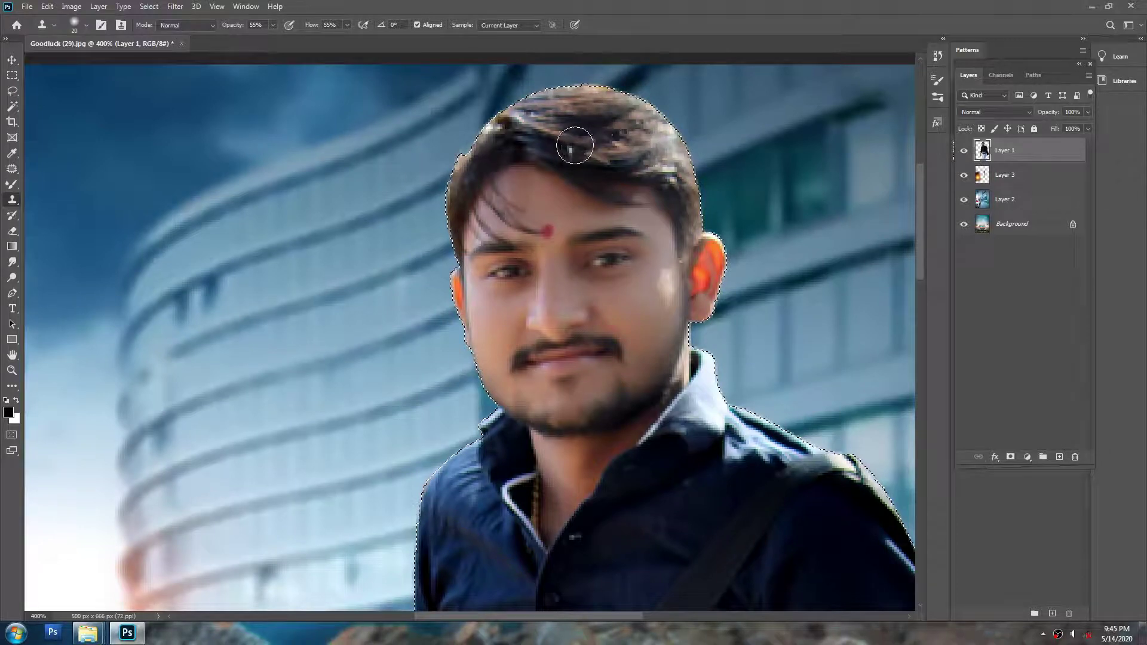
left_click(579, 120, "alt")
mouse_move(544, 121)
left_mouse_down()
mouse_move(430, 157)
mouse_move(509, 131)
mouse_move(476, 144)
left_mouse_up()
key("ctrl+d")
key("e")
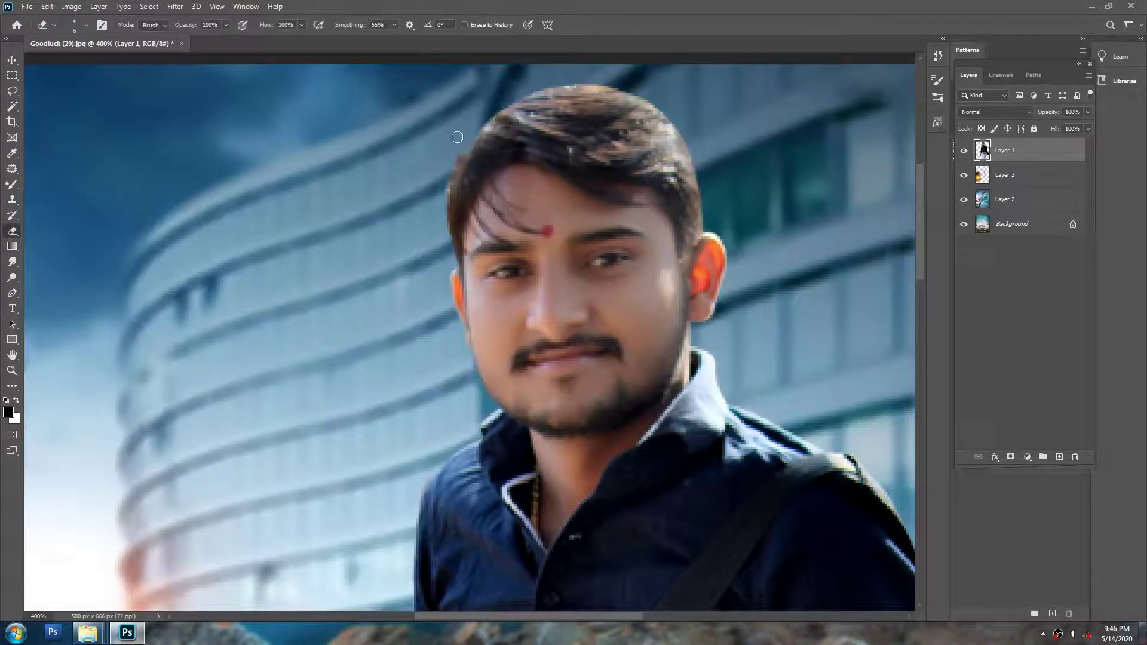
right_click(339, 126)
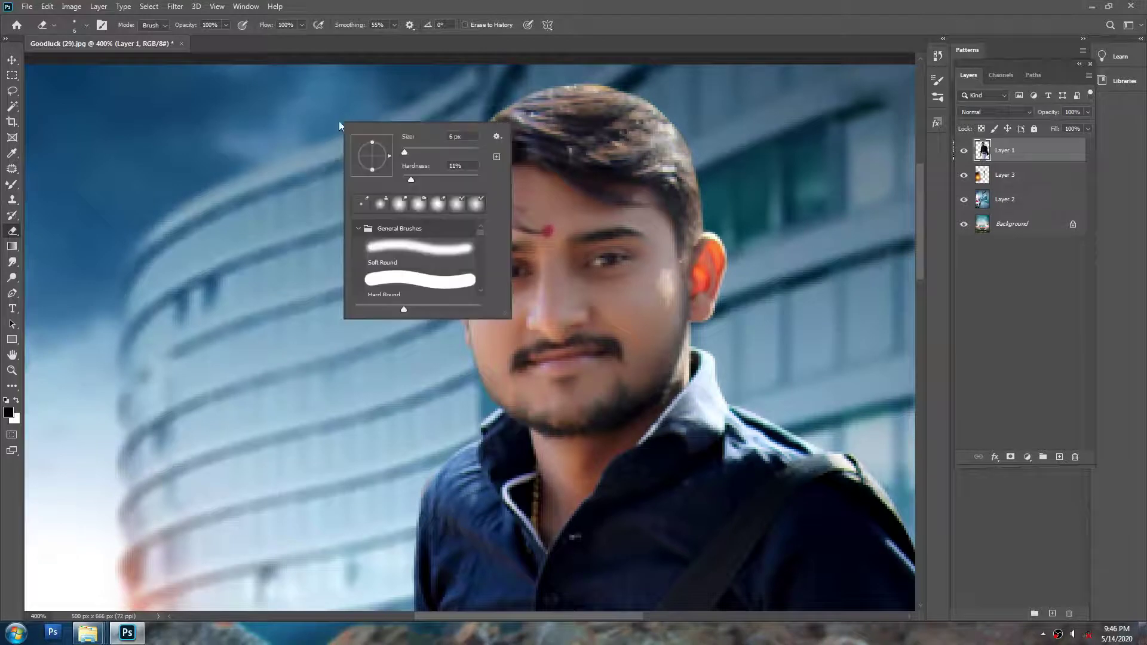
key("Escape")
right_click(12, 230)
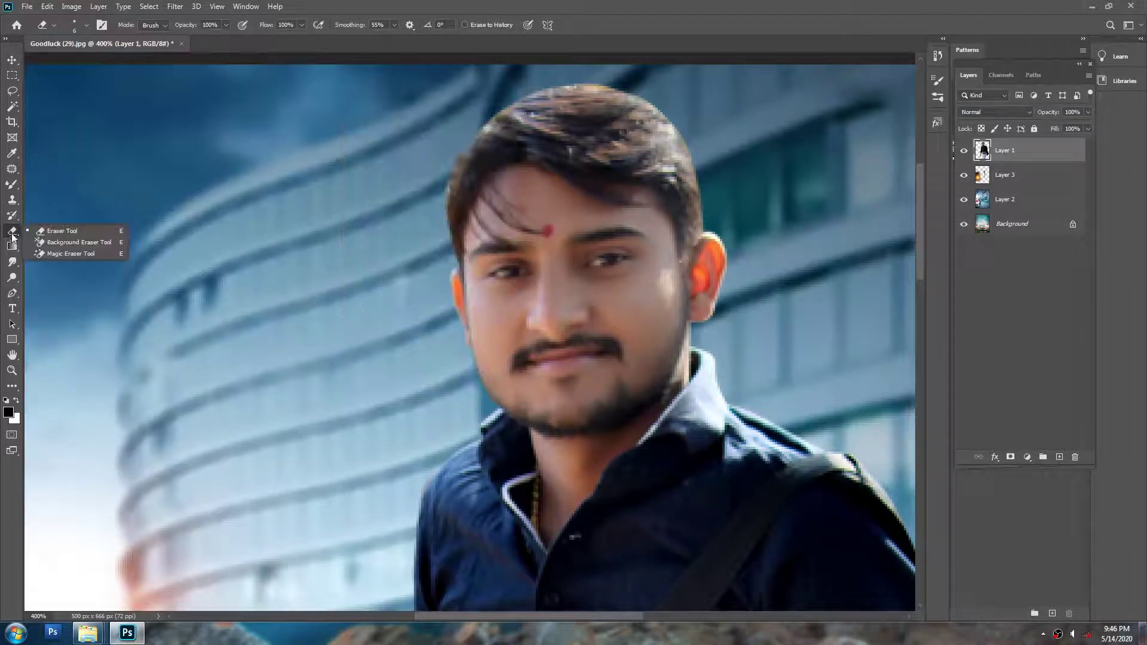
left_click(60, 234)
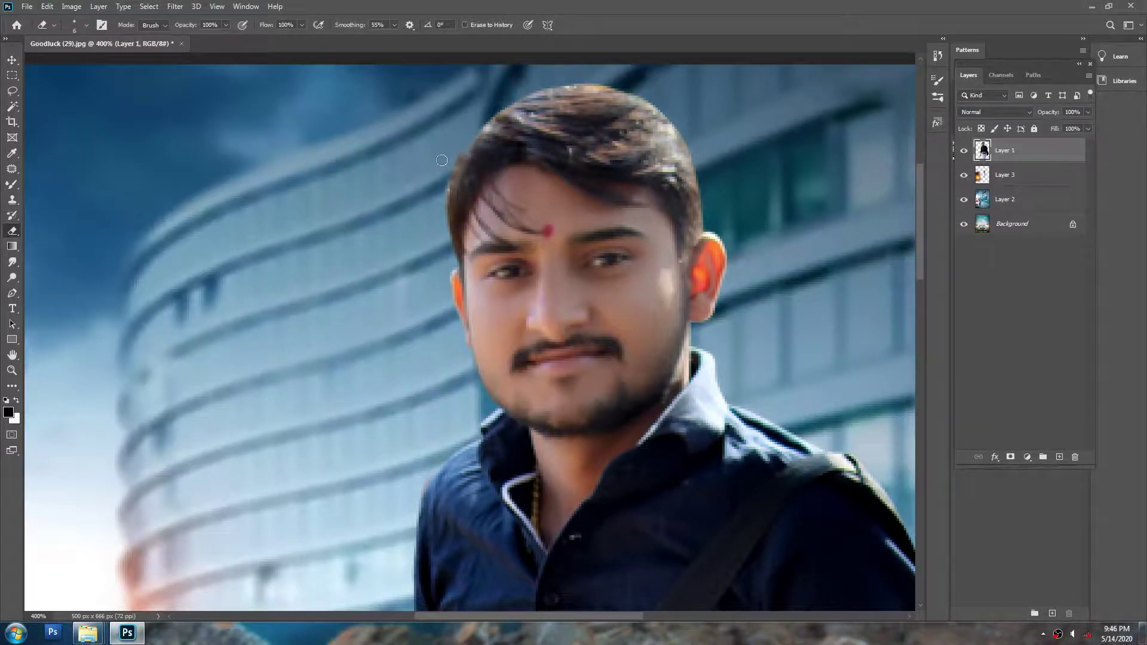
Step: Adjust the midtones of the man's layer with Color Balance levels of +6, 0 and -5
key("ctrl+0")
key("v")
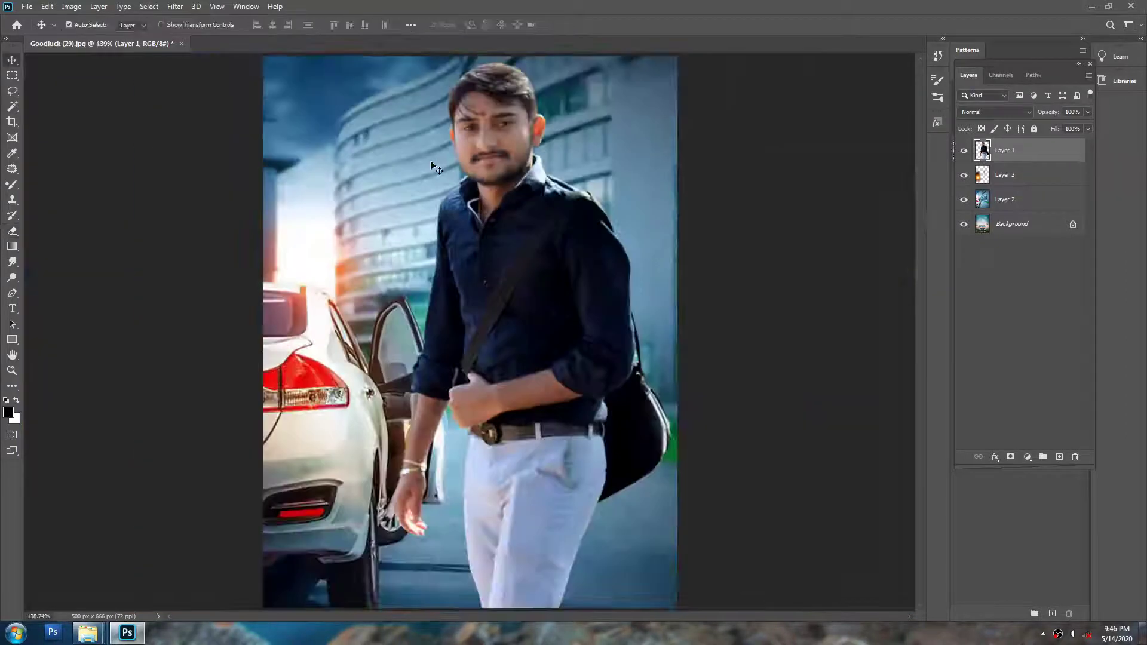
key("ctrl+b")
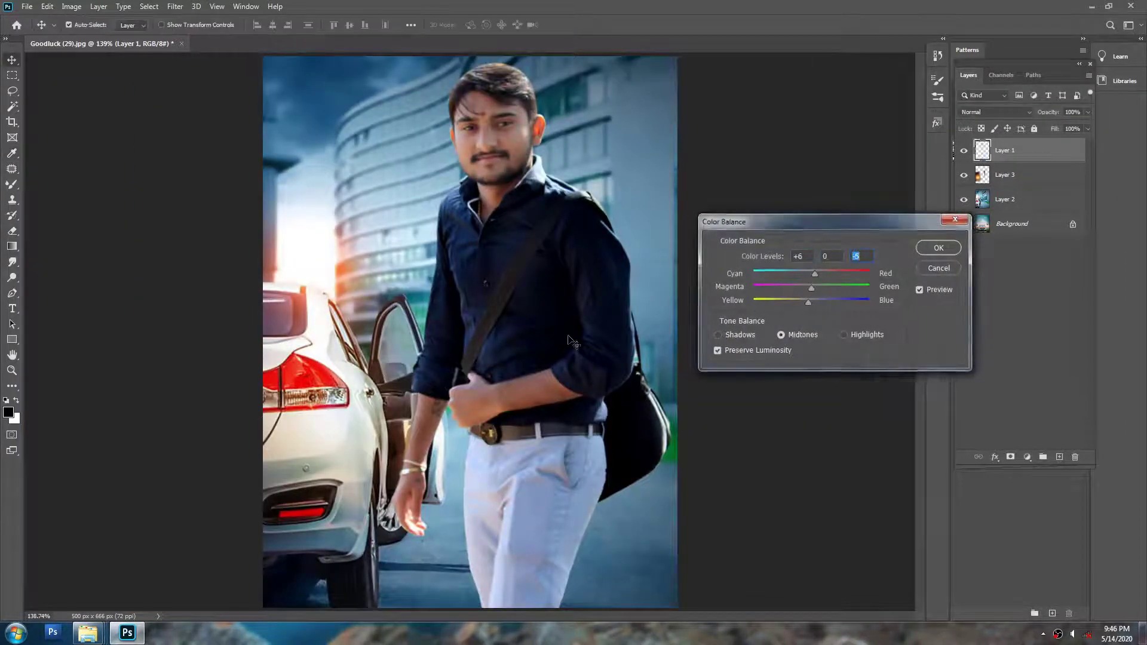
key("Escape")
Step: Select the white-car background layer and apply a Gaussian Blur with a radius of 2.1 pixels
right_click(619, 160)
left_click(628, 162)
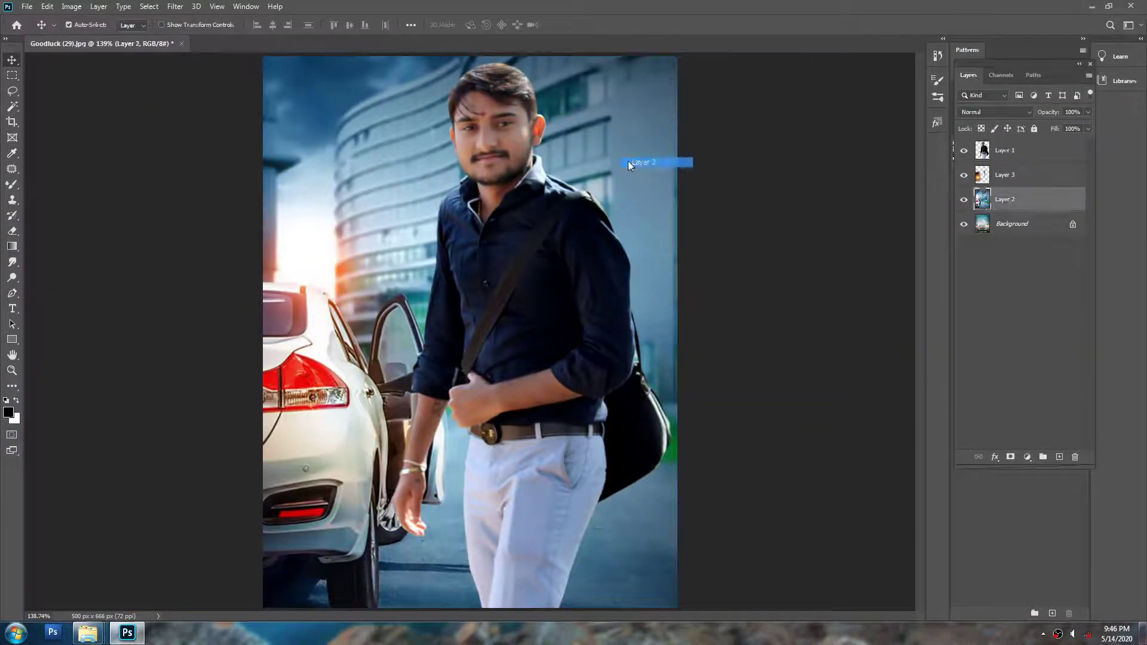
left_click(183, 8)
mouse_move(208, 137)
left_click(349, 185)
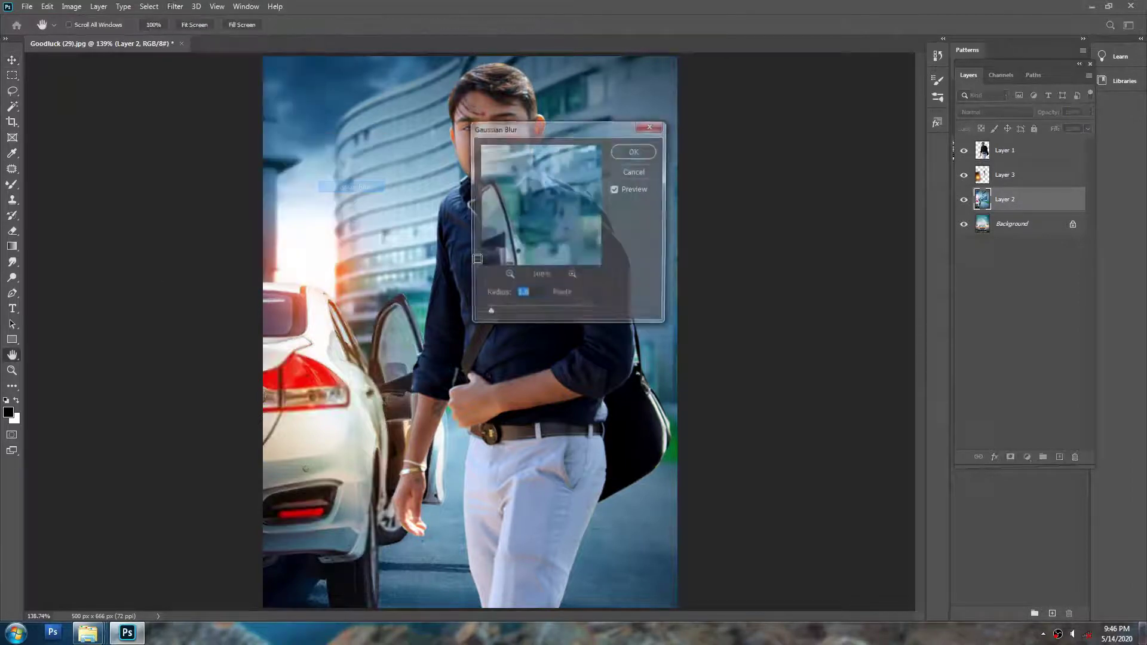
left_click(507, 310)
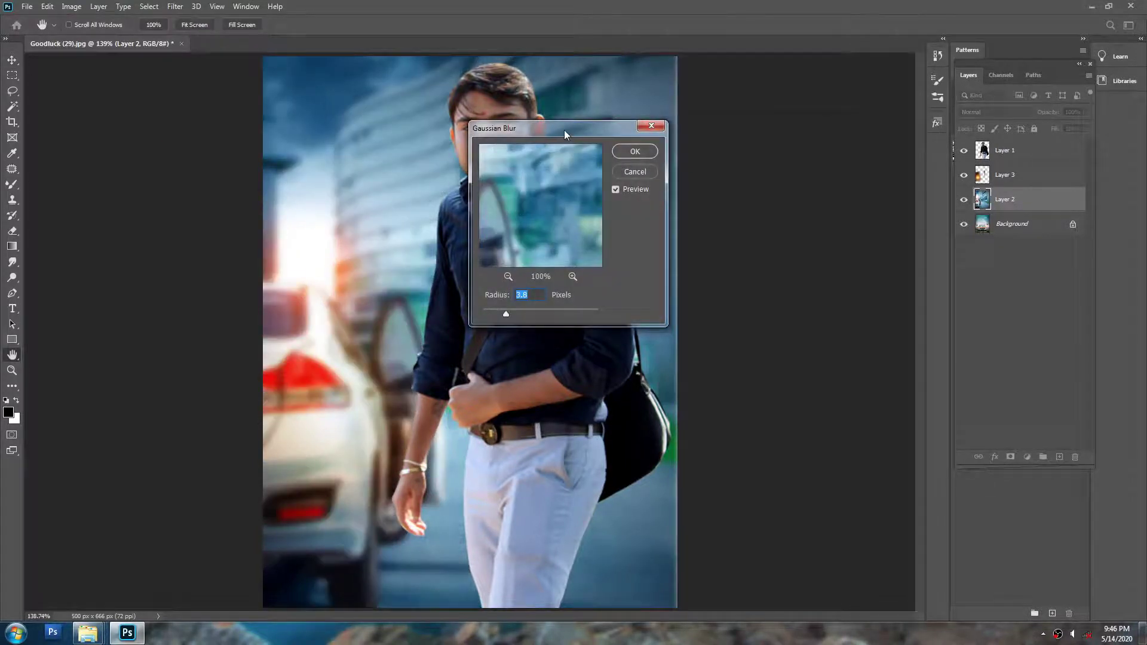
left_click_drag(563, 130, 748, 128)
left_click_drag(688, 308, 682, 309)
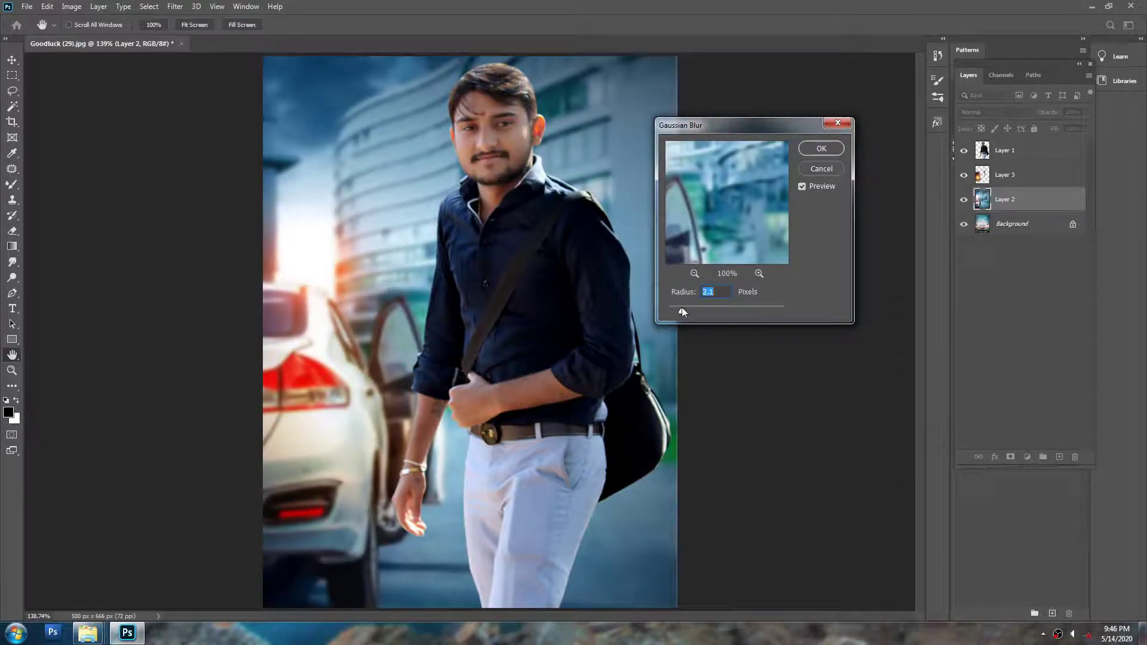
key("Return")
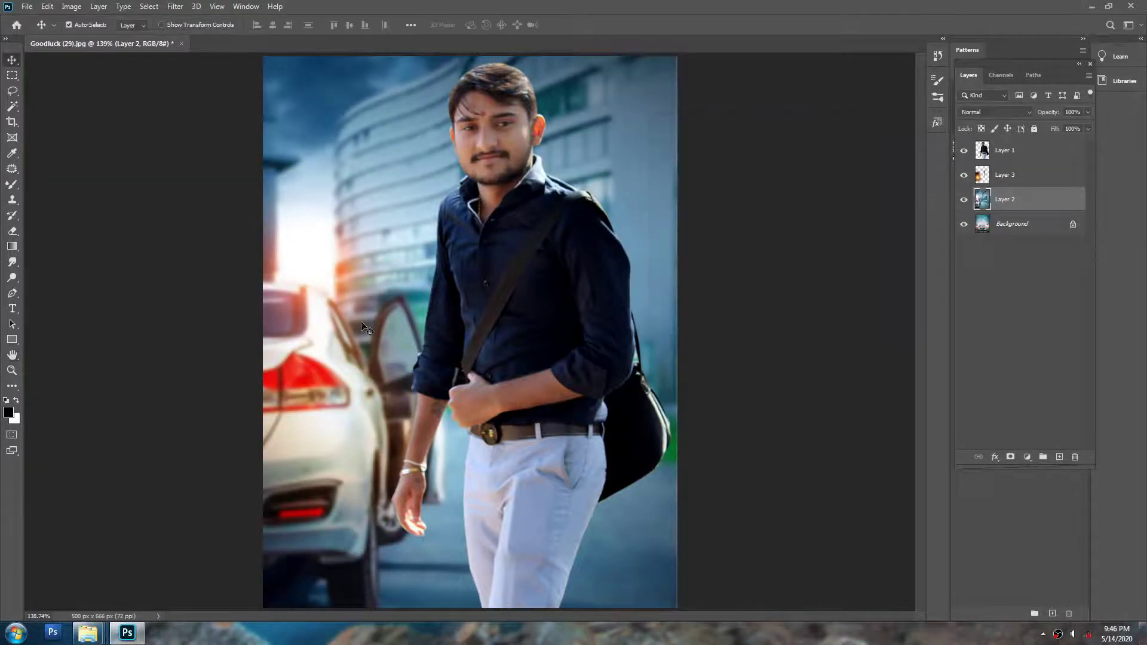
Step: Examine the composite up close and as a whole, checking the glow, the man, his bag and the image size
left_click_drag(325, 292, 394, 406)
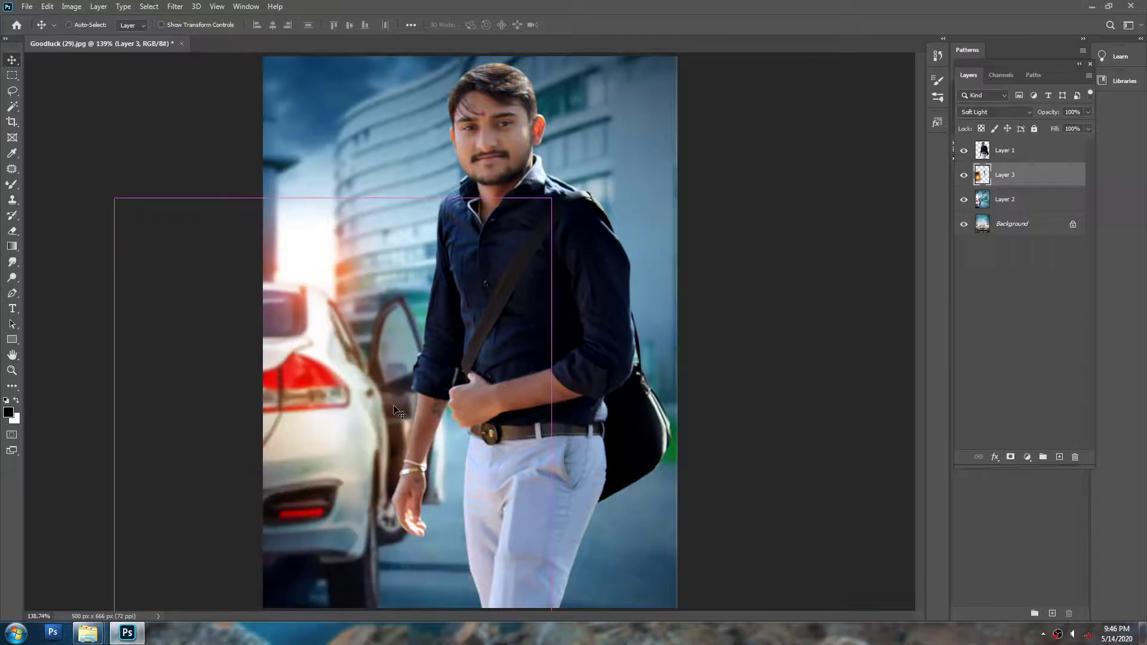
key("e")
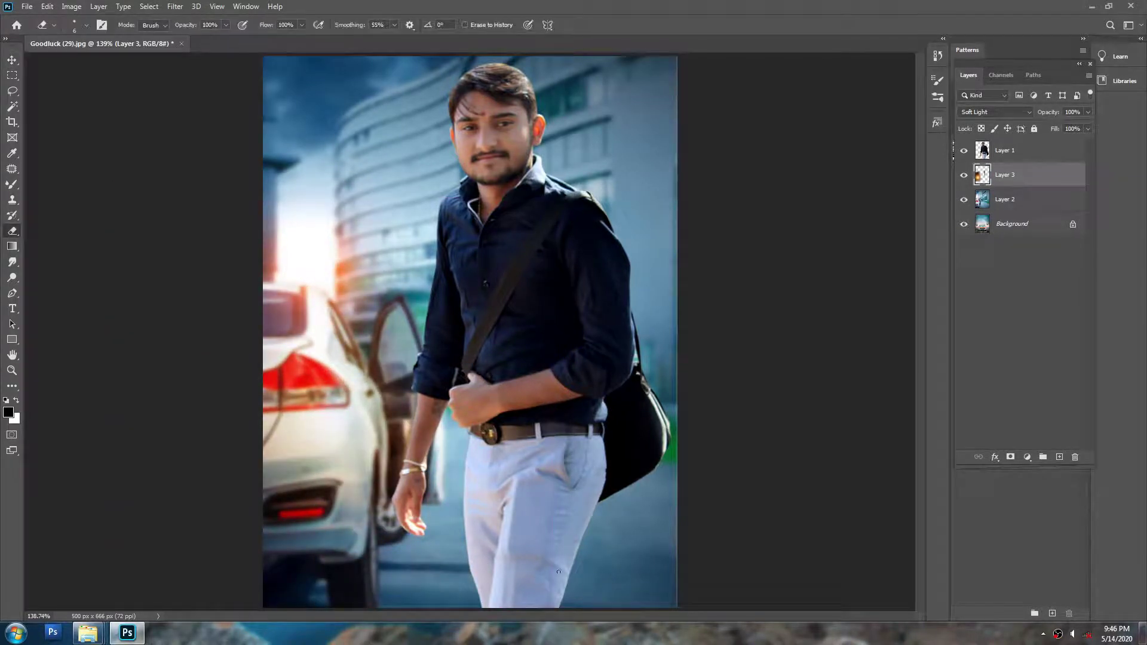
key("v")
left_click(572, 254)
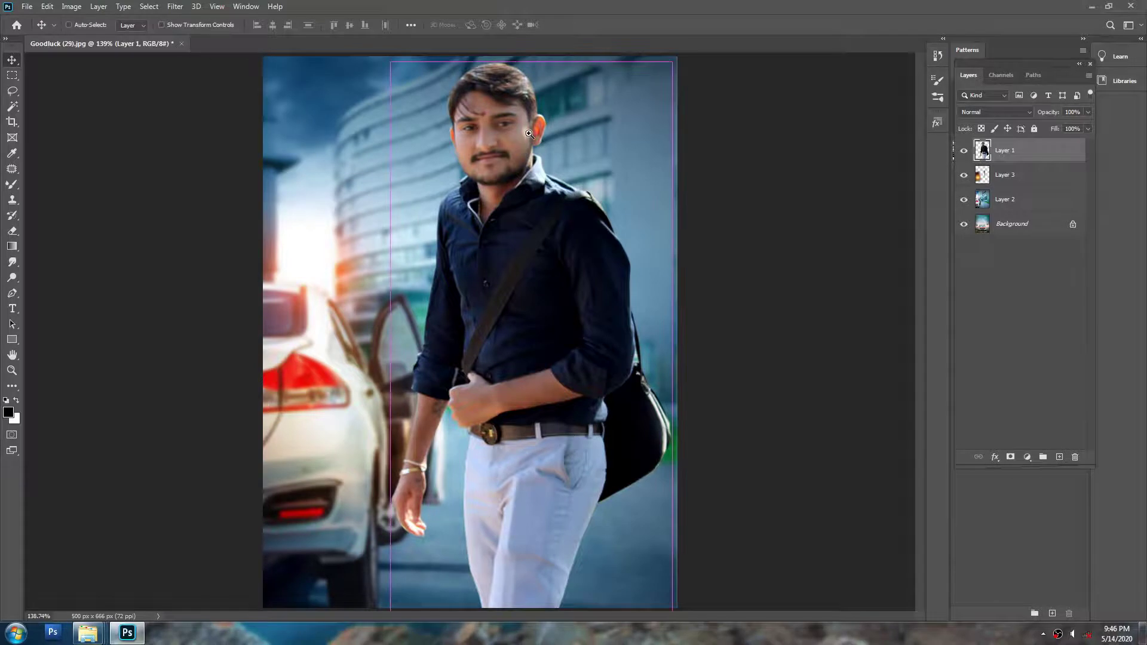
left_click(504, 202, "alt")
left_click(505, 202, "alt")
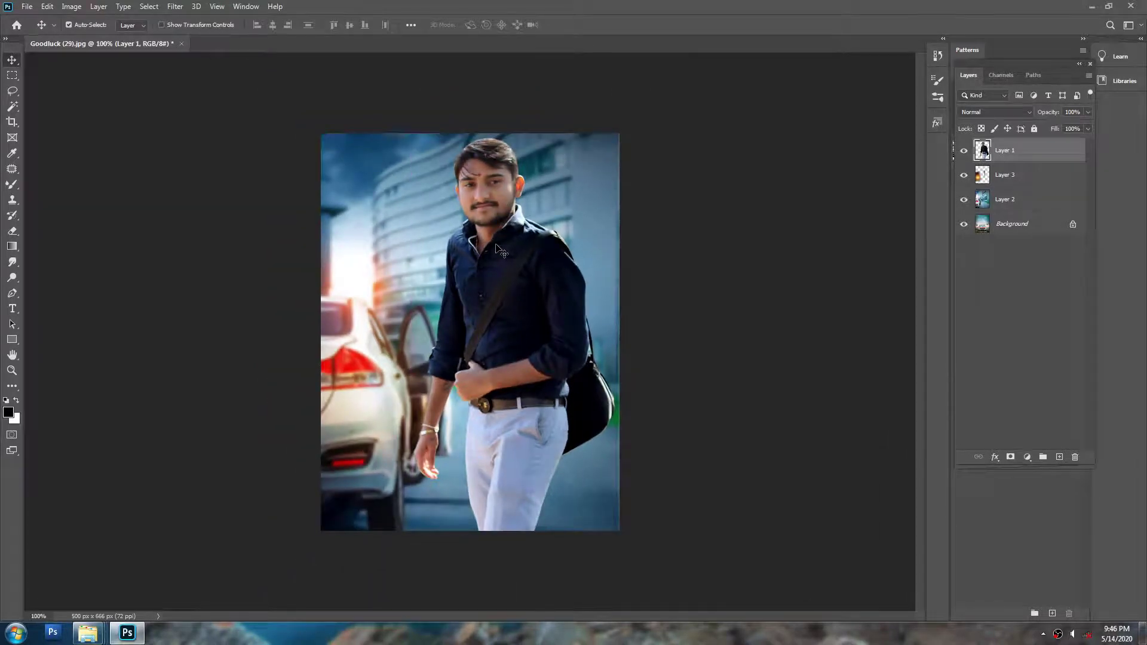
left_click(592, 352, "ctrl")
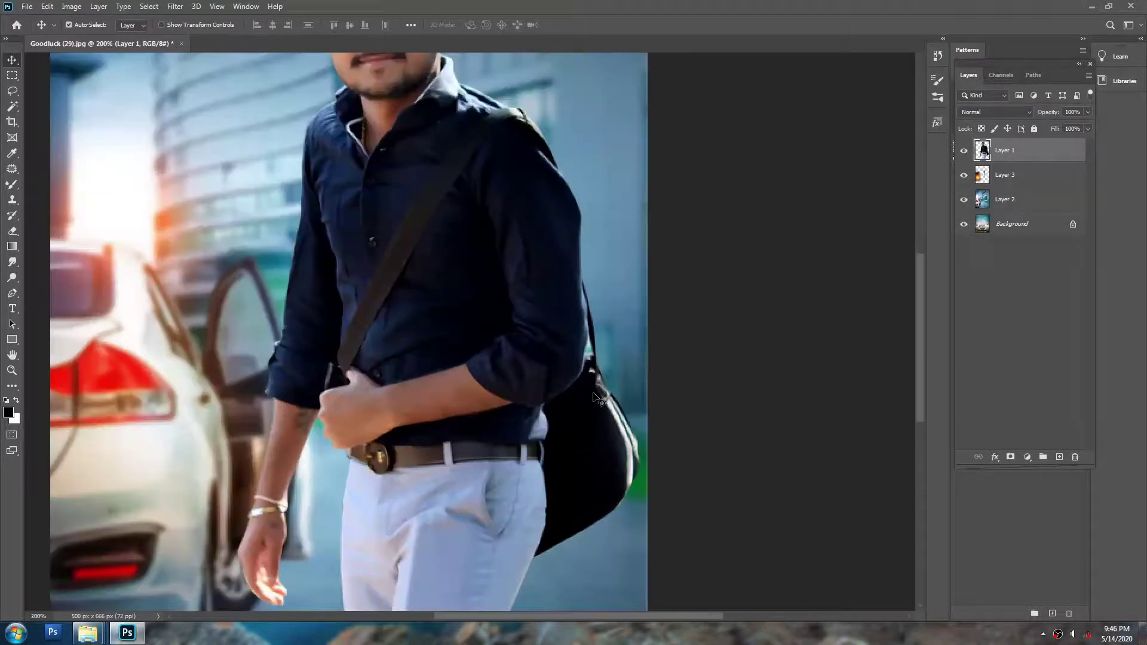
key("e")
key("v")
key("ctrl+alt+i")
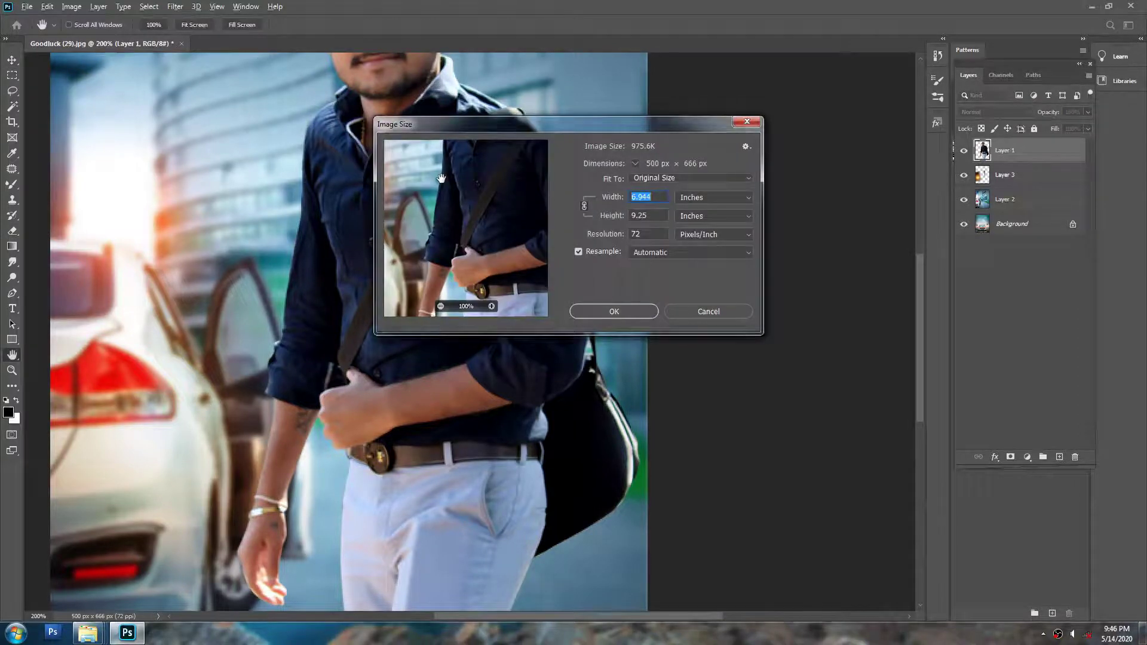
key("Escape")
key("ctrl+0")
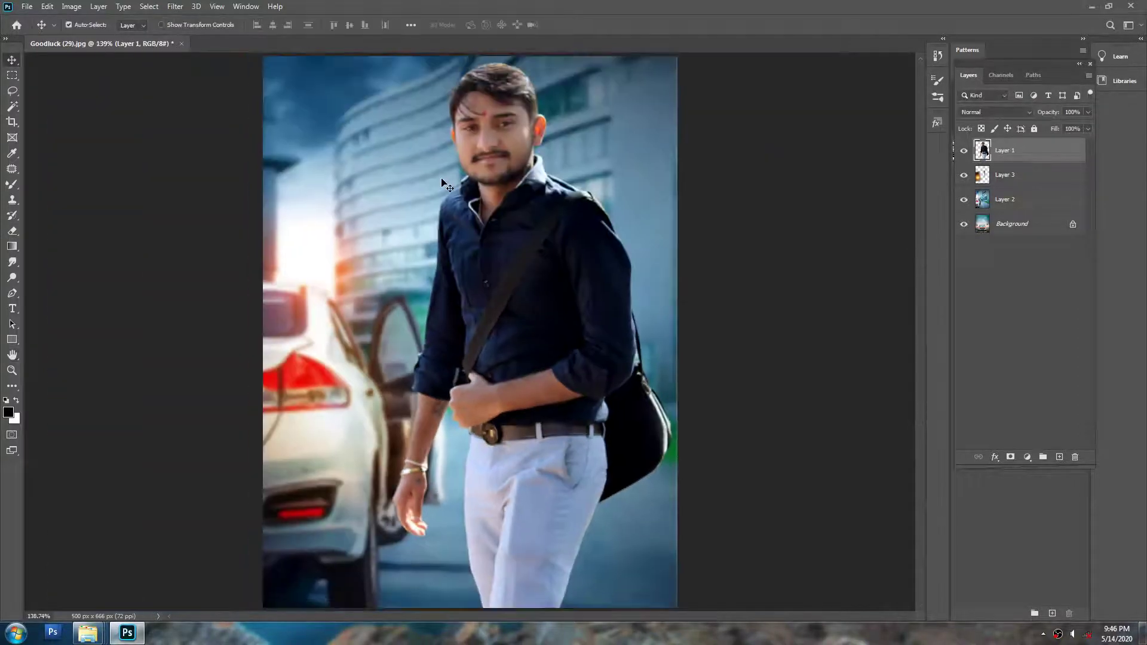
left_click(526, 184, "alt")
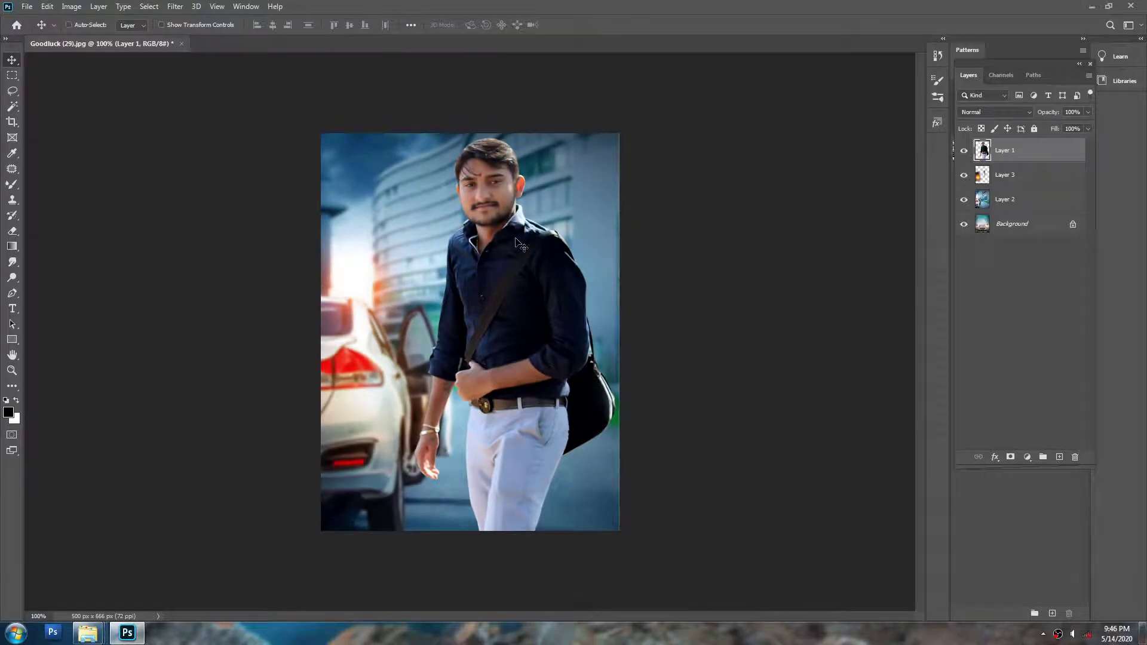
key("ctrl+shift+e")
key("ctrl+z")
key("ctrl")
Step: Open the car background layer in the Camera Raw Filter and set the tint to -9, keeping the temperature at 0
left_click(1014, 205)
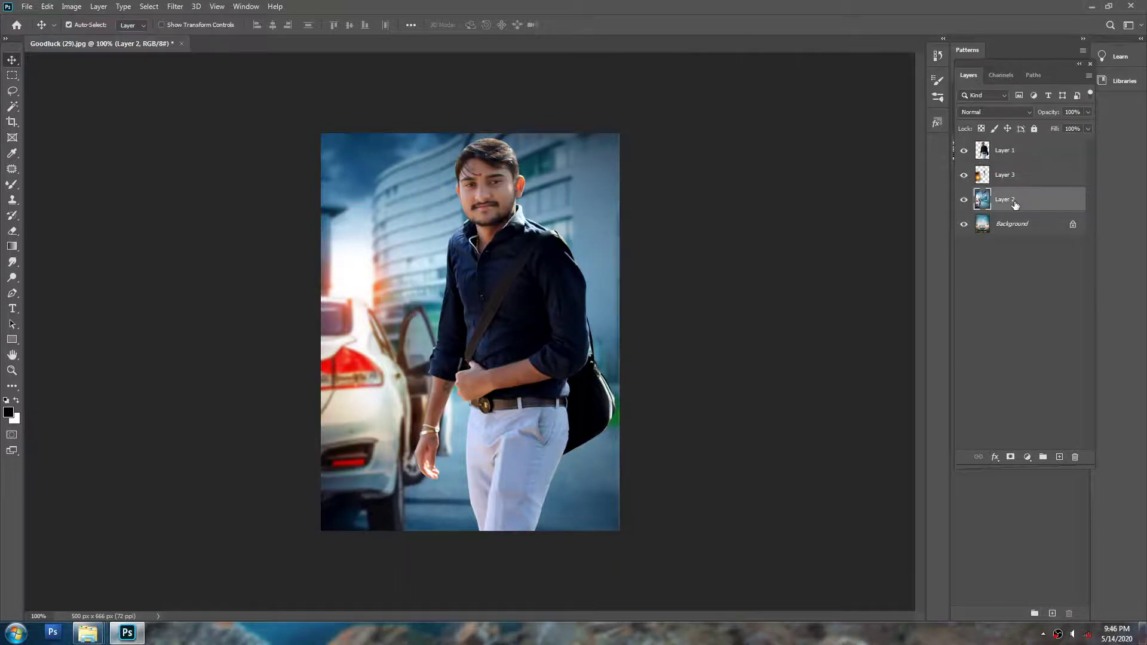
left_click(175, 9)
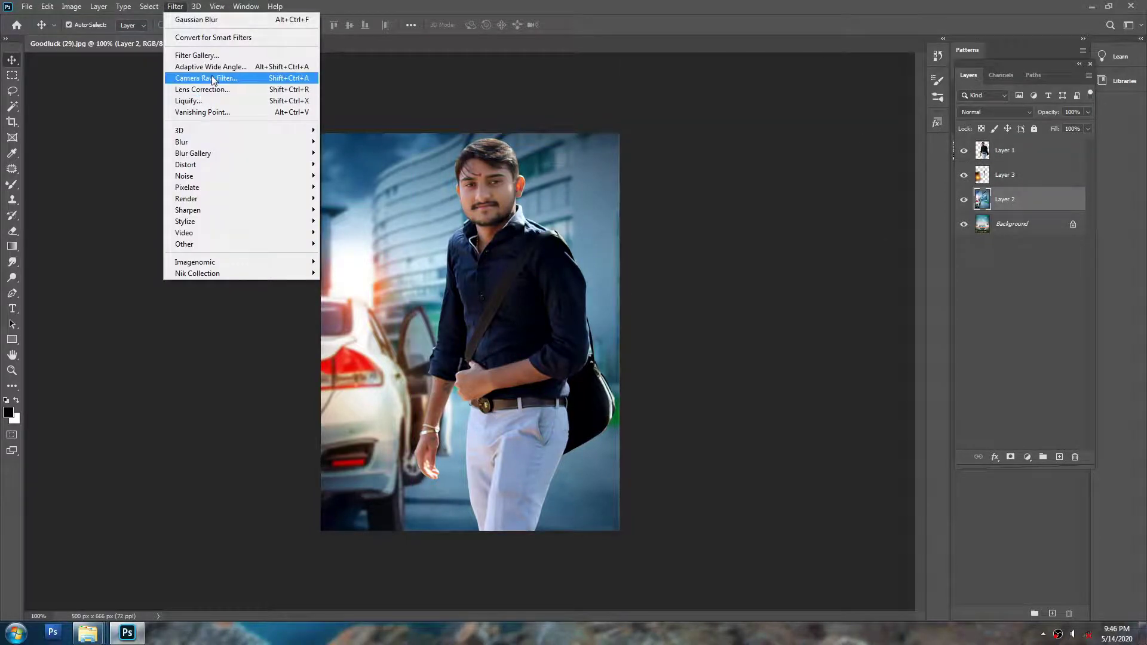
left_click(228, 90)
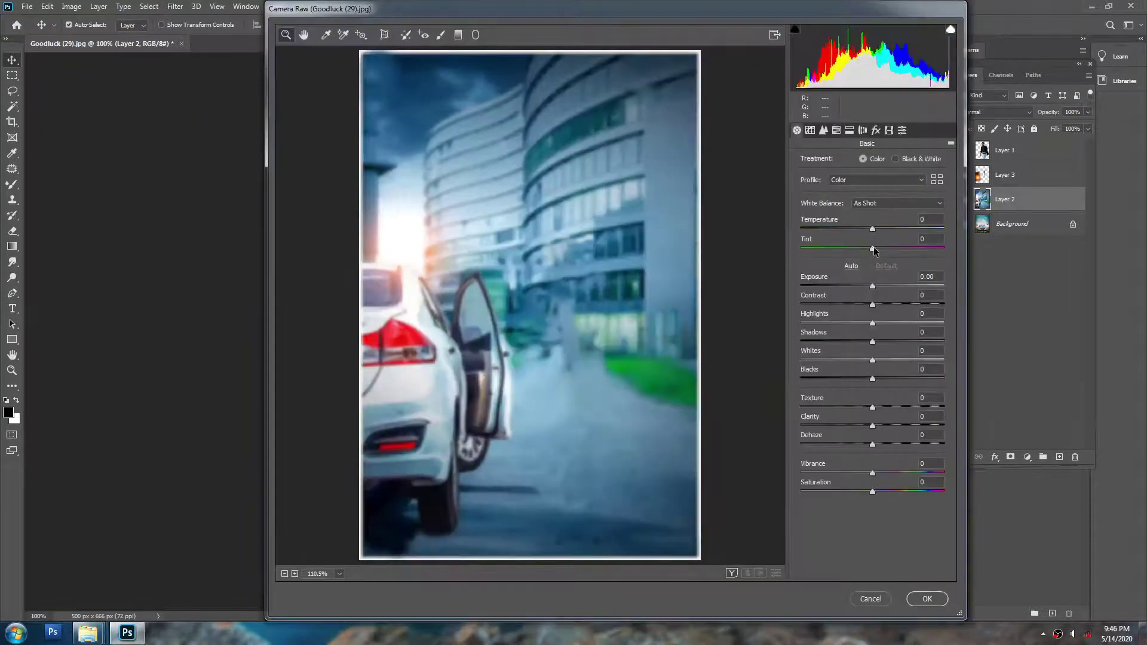
left_click_drag(870, 249, 866, 248)
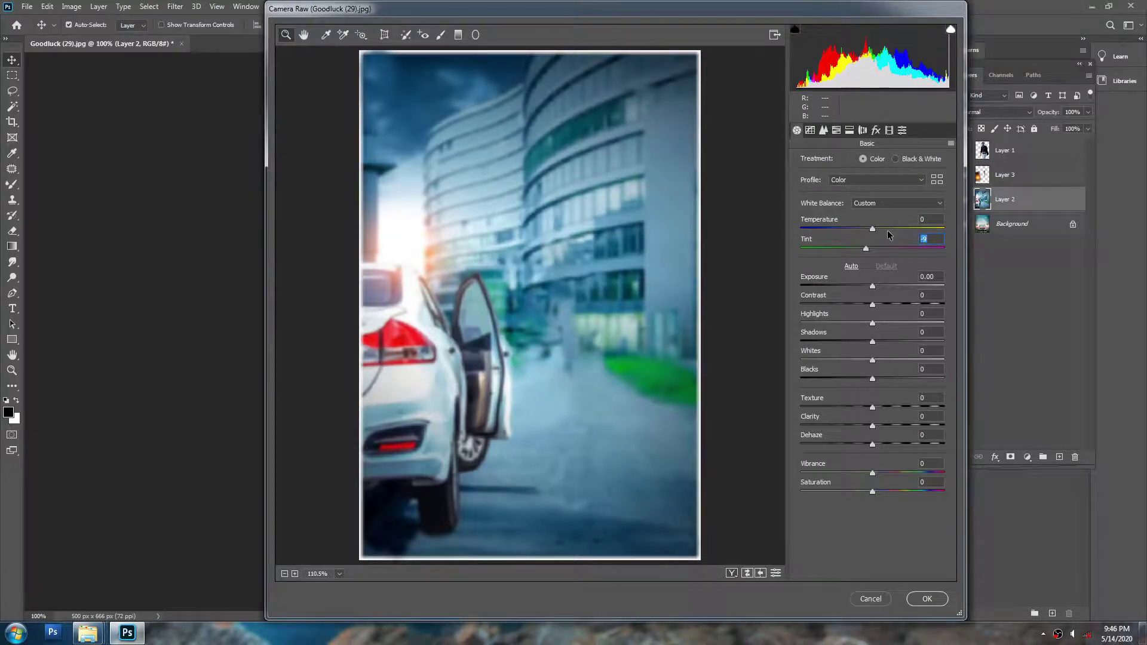
left_click(886, 229)
type("0")
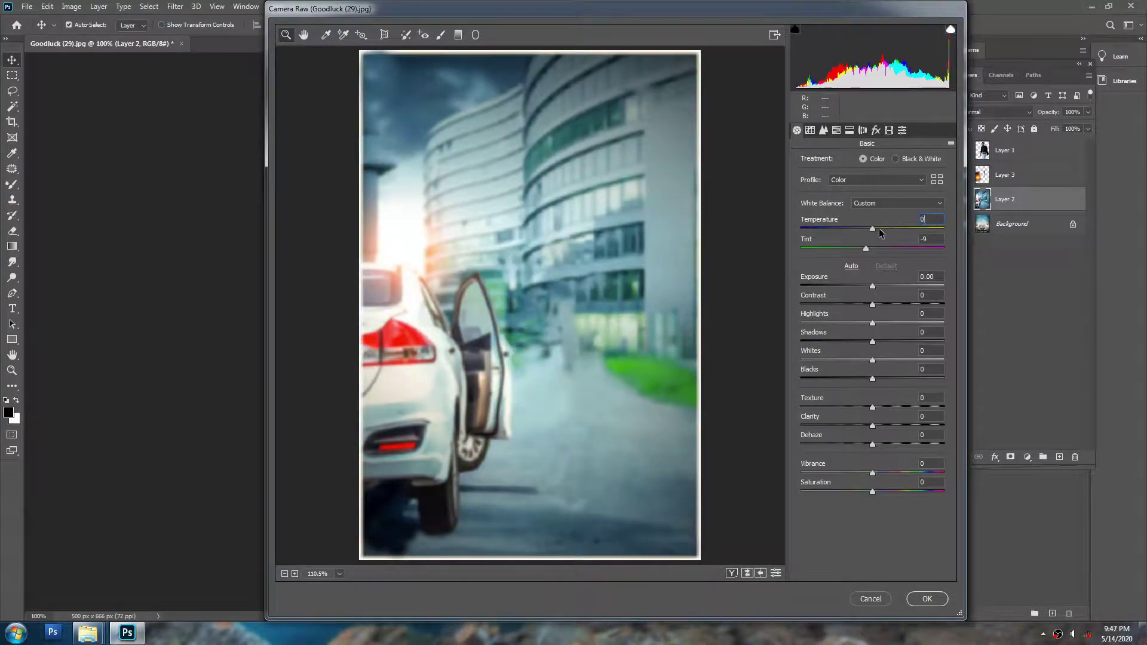
Step: Raise the background's vibrance to +31 and saturation to about +30, and apply the Camera Raw adjustments
left_click(894, 474)
left_click(893, 490)
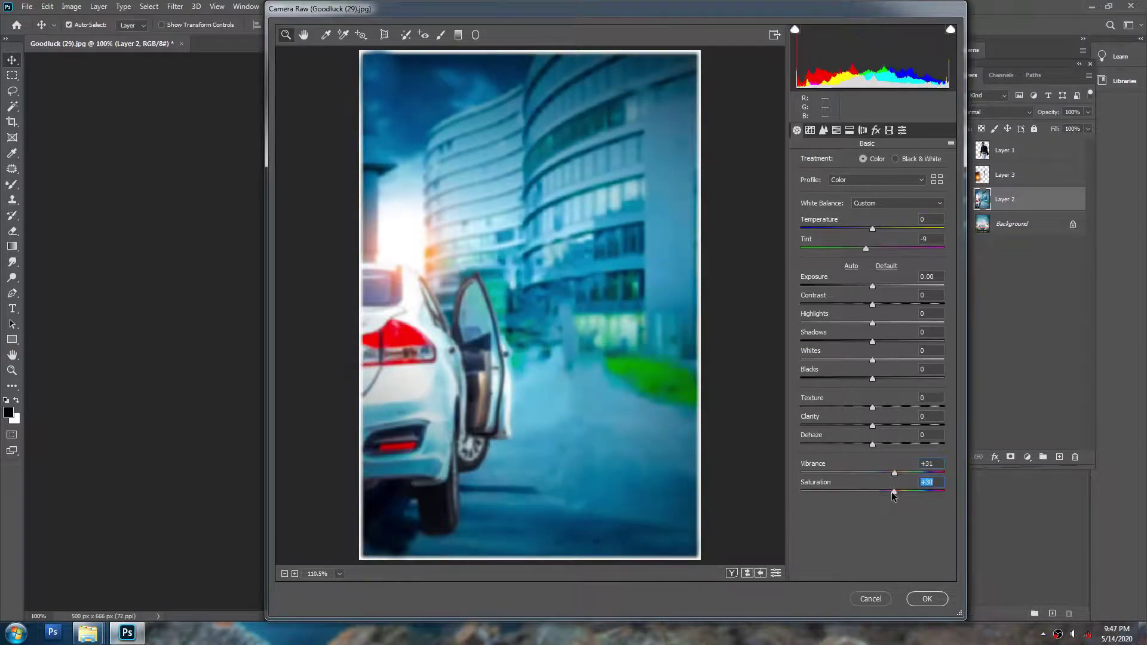
key("Return")
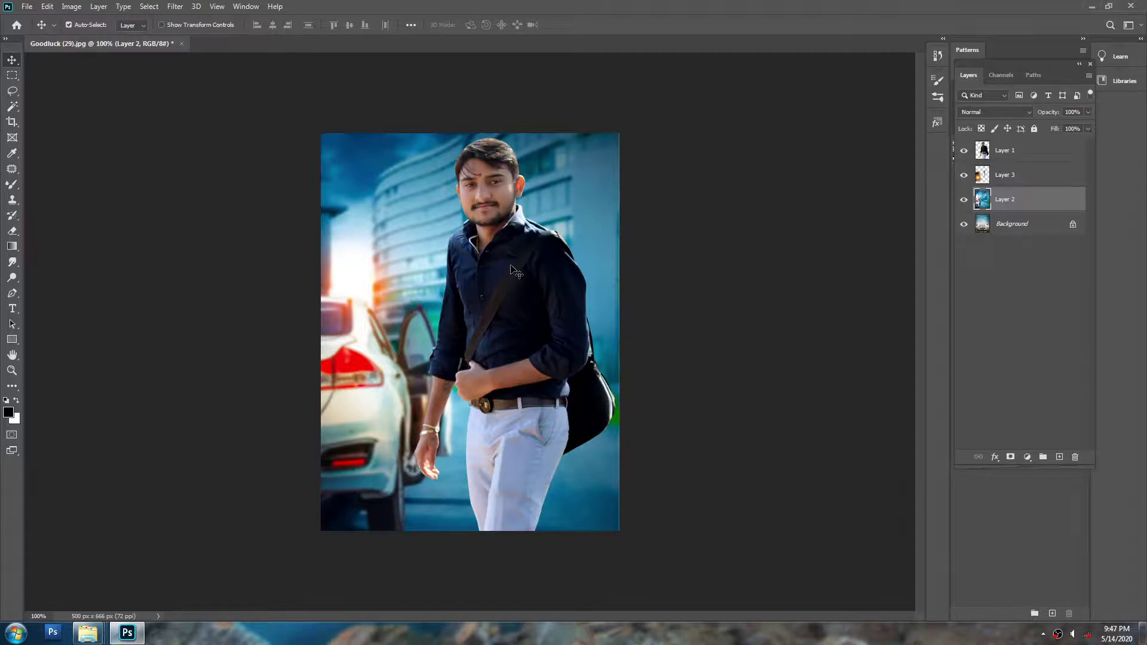
Step: Select the man's layer and nudge it down 5 px
mouse_move(511, 269)
left_mouse_down()
mouse_move(512, 233)
mouse_move(507, 250)
left_mouse_up()
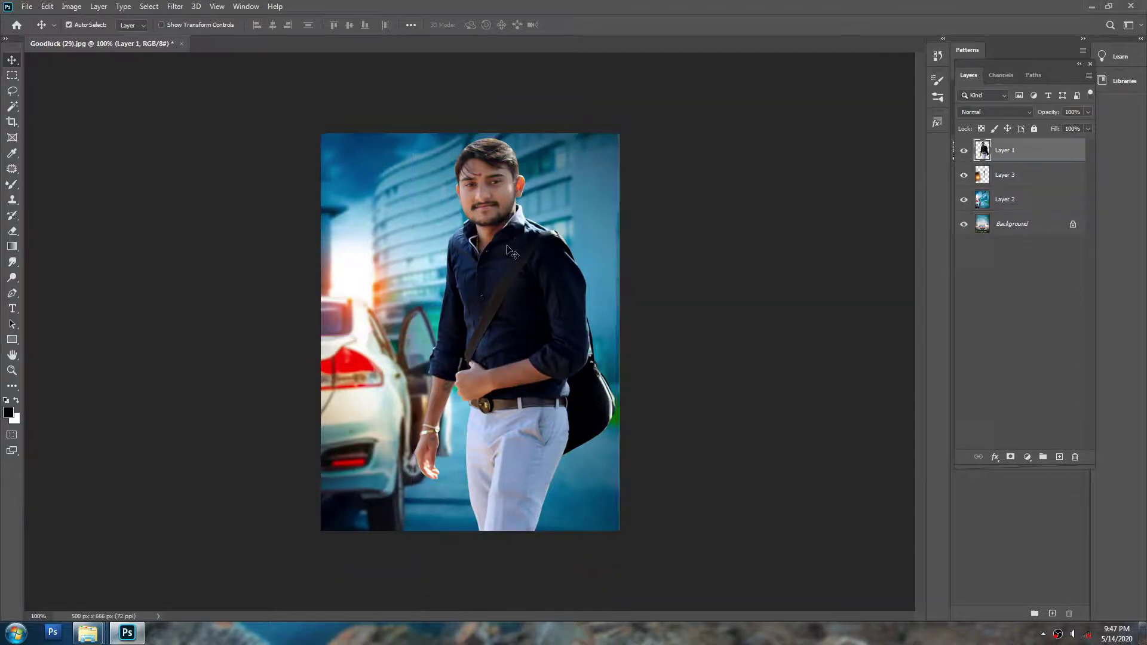
key("Down")
key("Down")
key("Down")
key("Down")
key("Down")
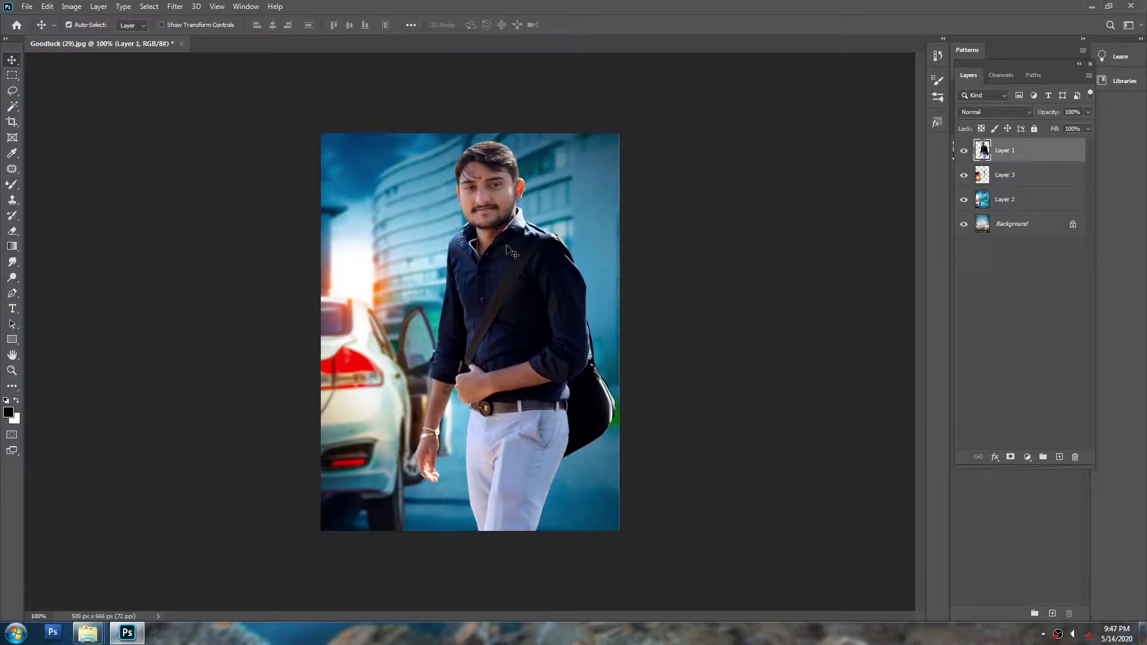
Step: Merge all visible layers into one and check the finished composite at full size and fitted to the window
key("ctrl+shift+e")
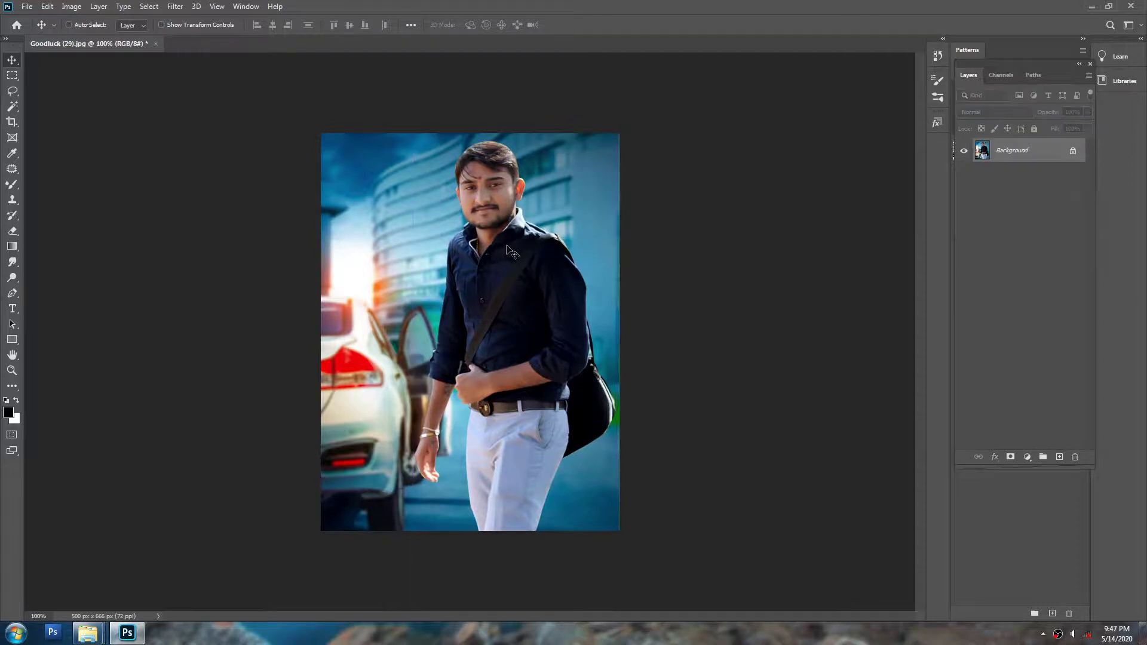
key("ctrl+0")
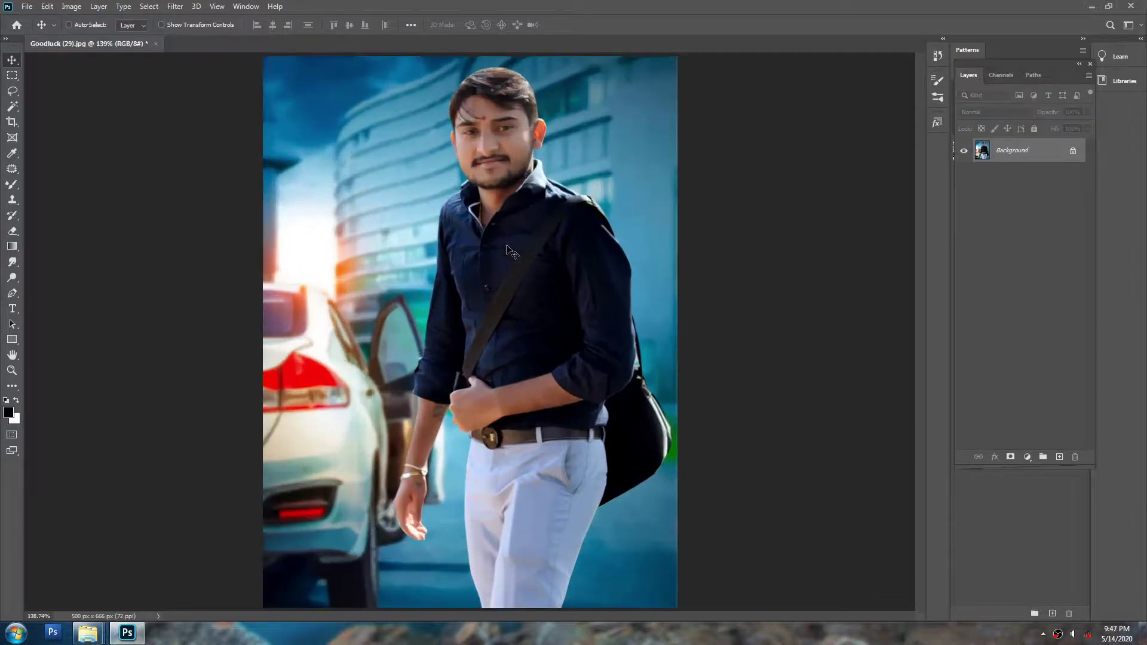
key("ctrl+1")
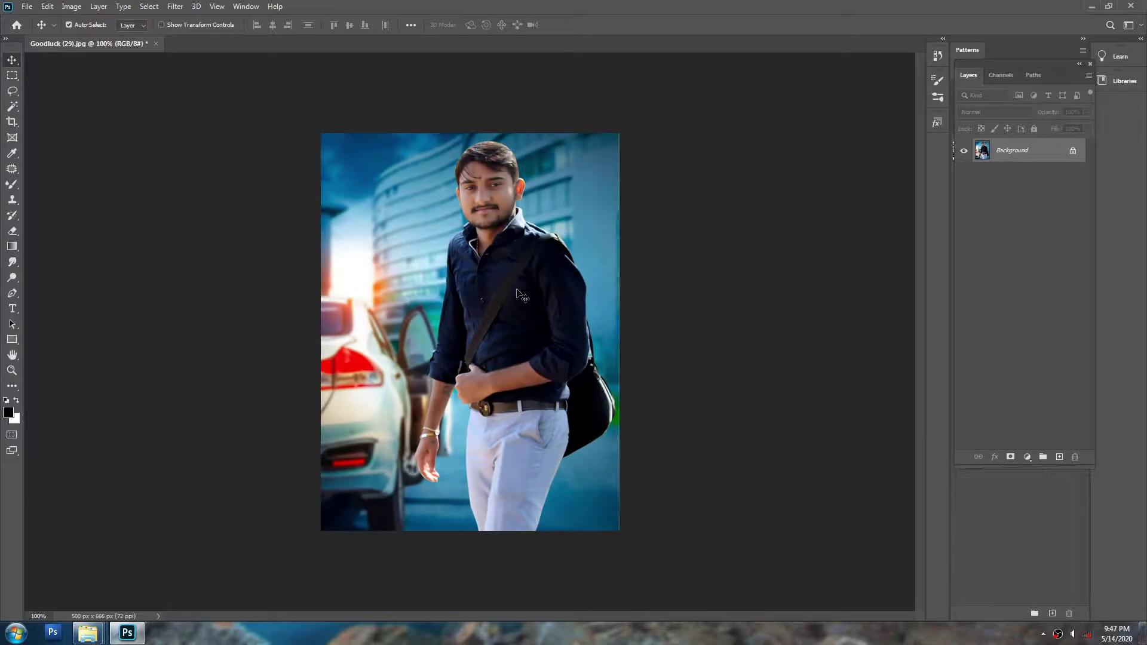
key("ctrl+0")
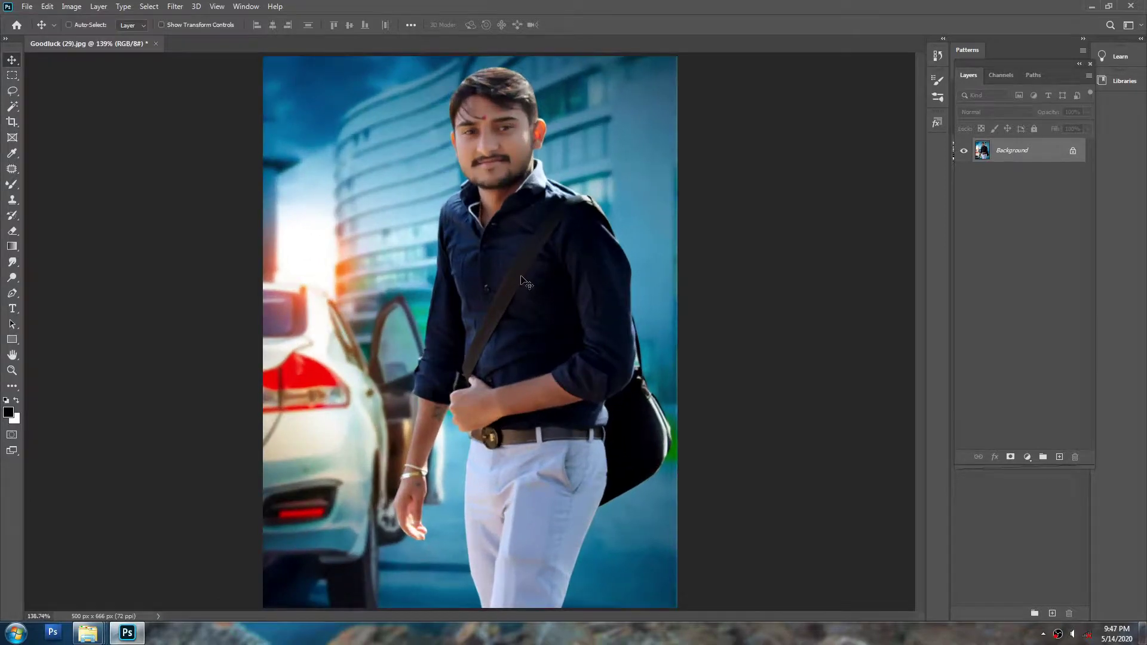
Step: Start saving a copy of the composite and browse to the client's photo subfolder under Youtube, Photos, New folder
key("ctrl")
key("ctrl+shift+s")
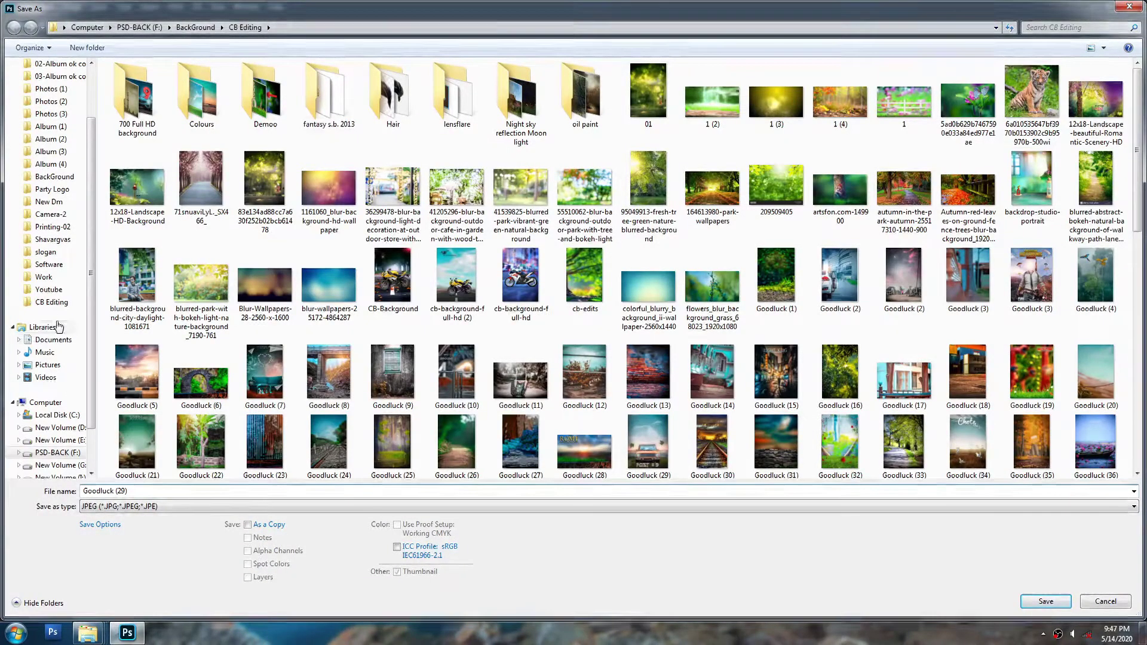
left_click(55, 288)
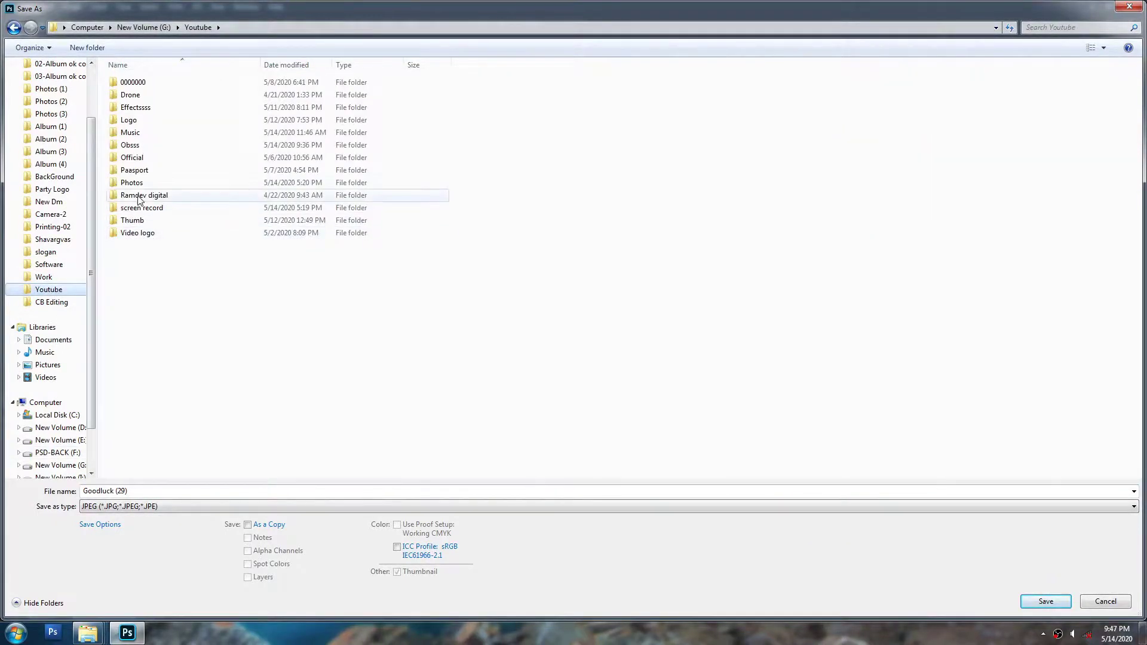
double_click(138, 95)
double_click(138, 95)
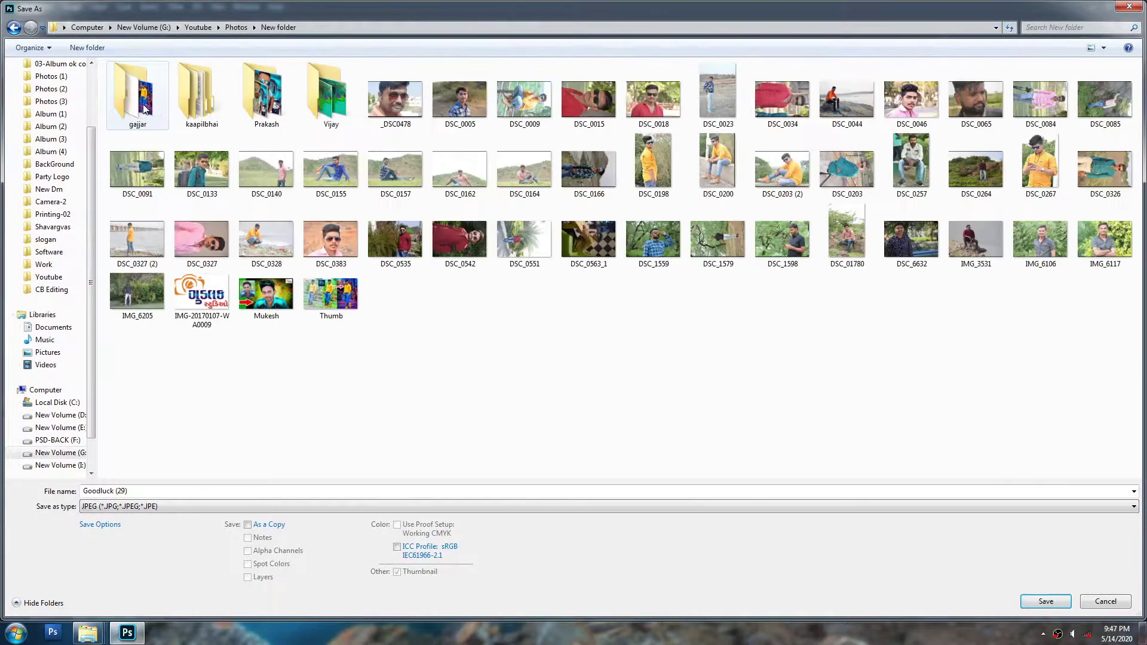
double_click(268, 102)
key("BackSpace")
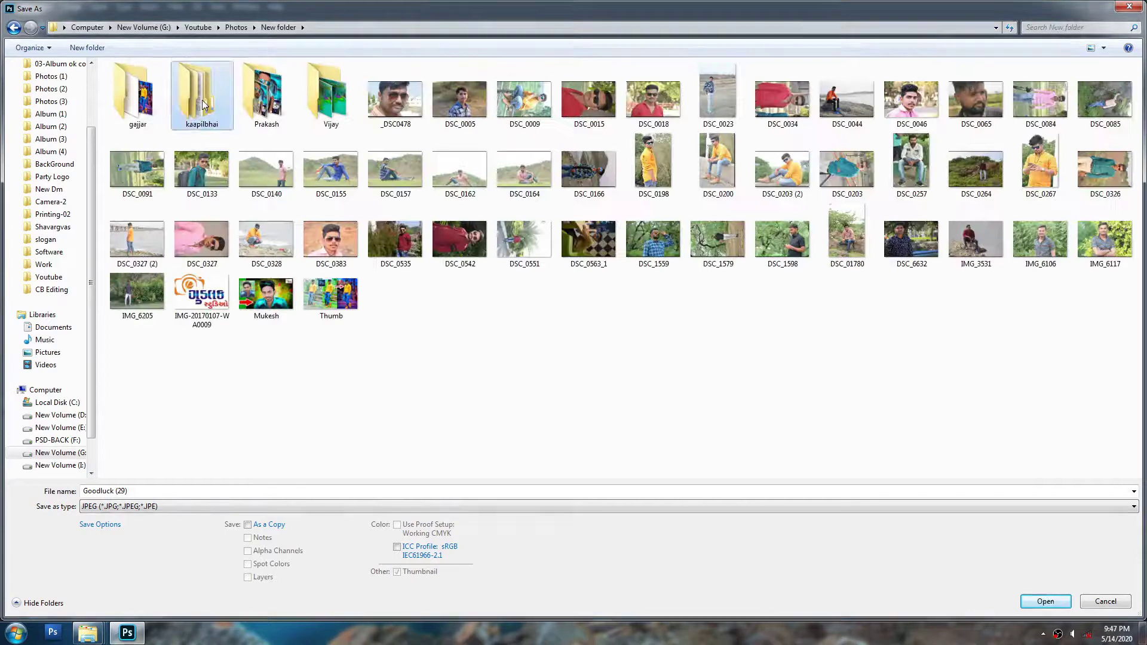
double_click(200, 101)
double_click(200, 103)
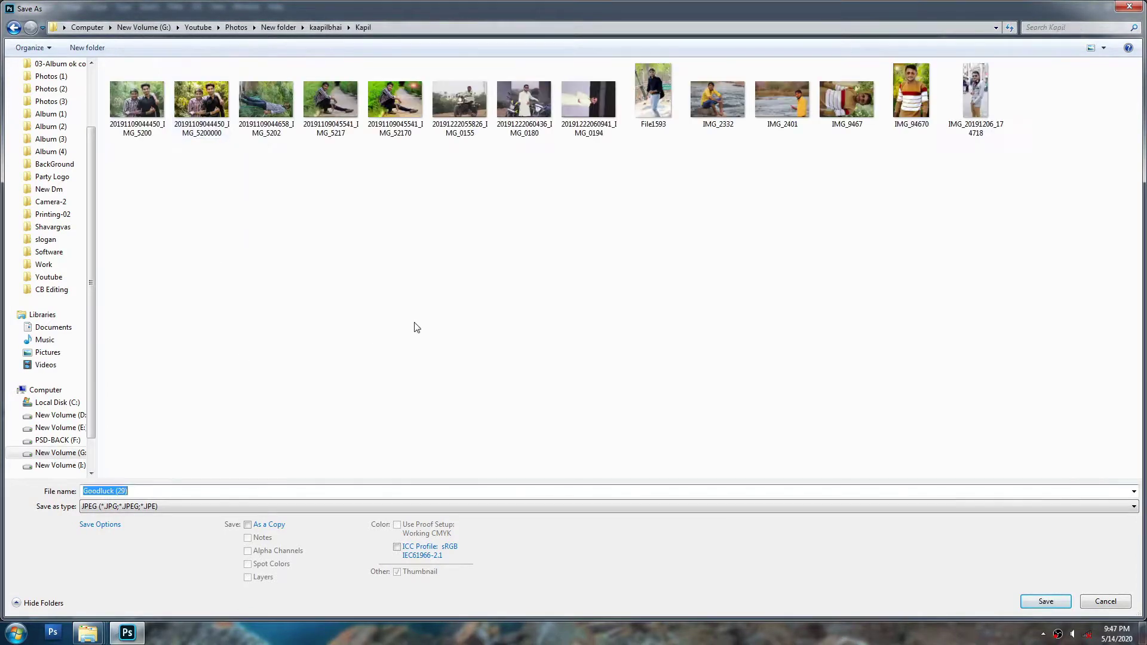
Step: Save the composite as the JPEG file Goodluck (29), accept the JPEG options, and close the document
key("Return")
left_click(634, 154)
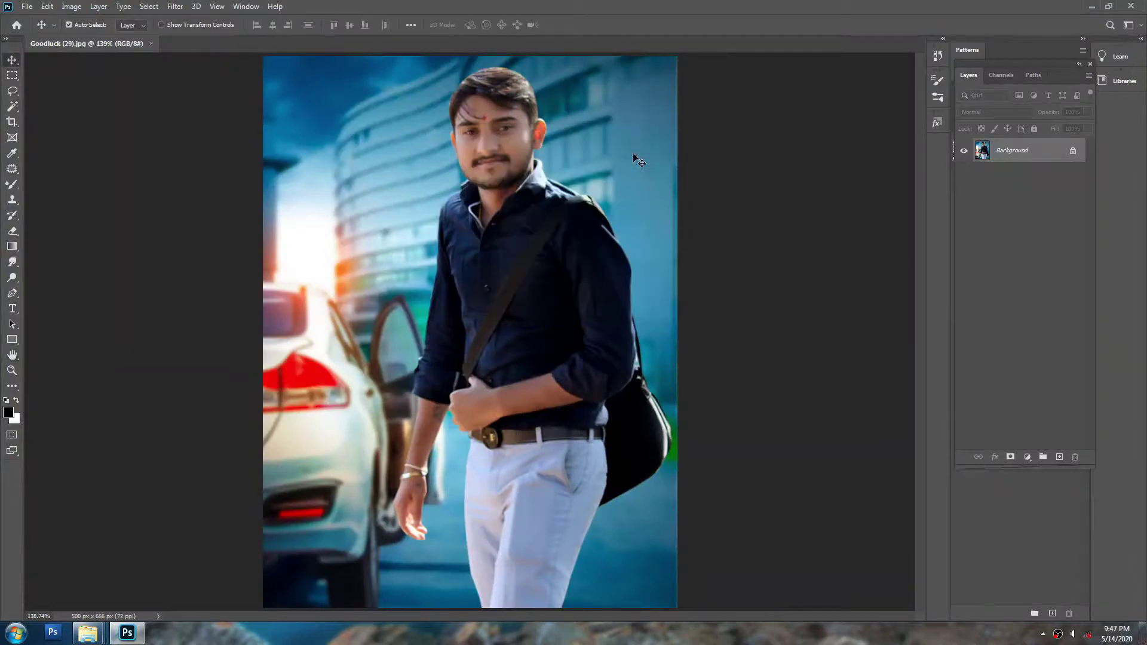
key("ctrl+w")
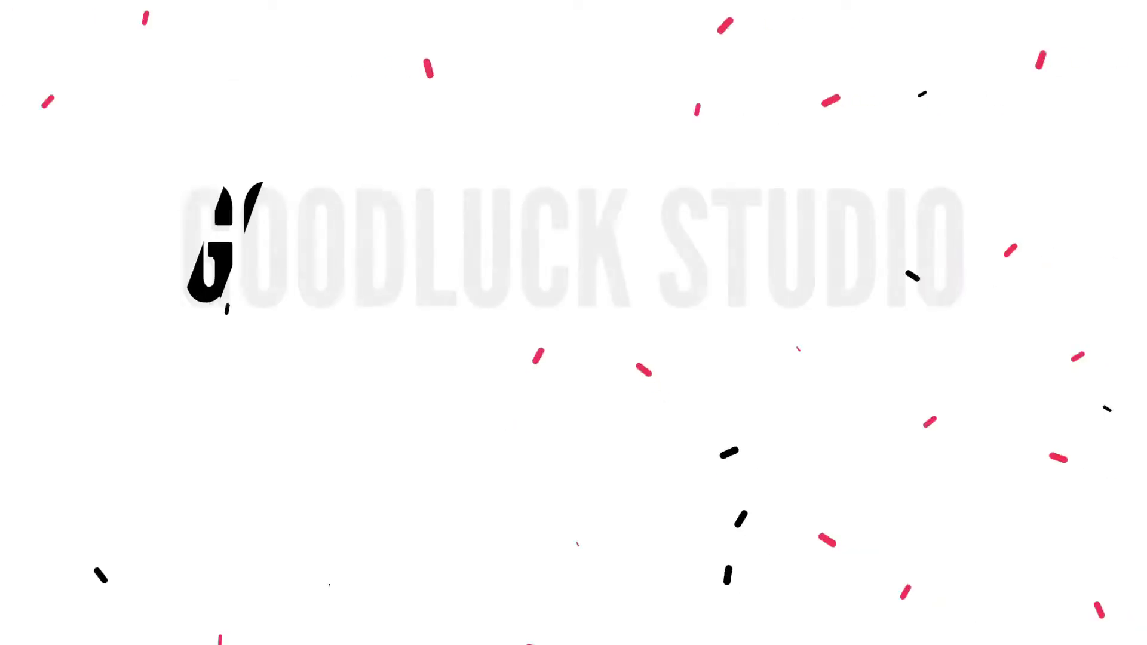